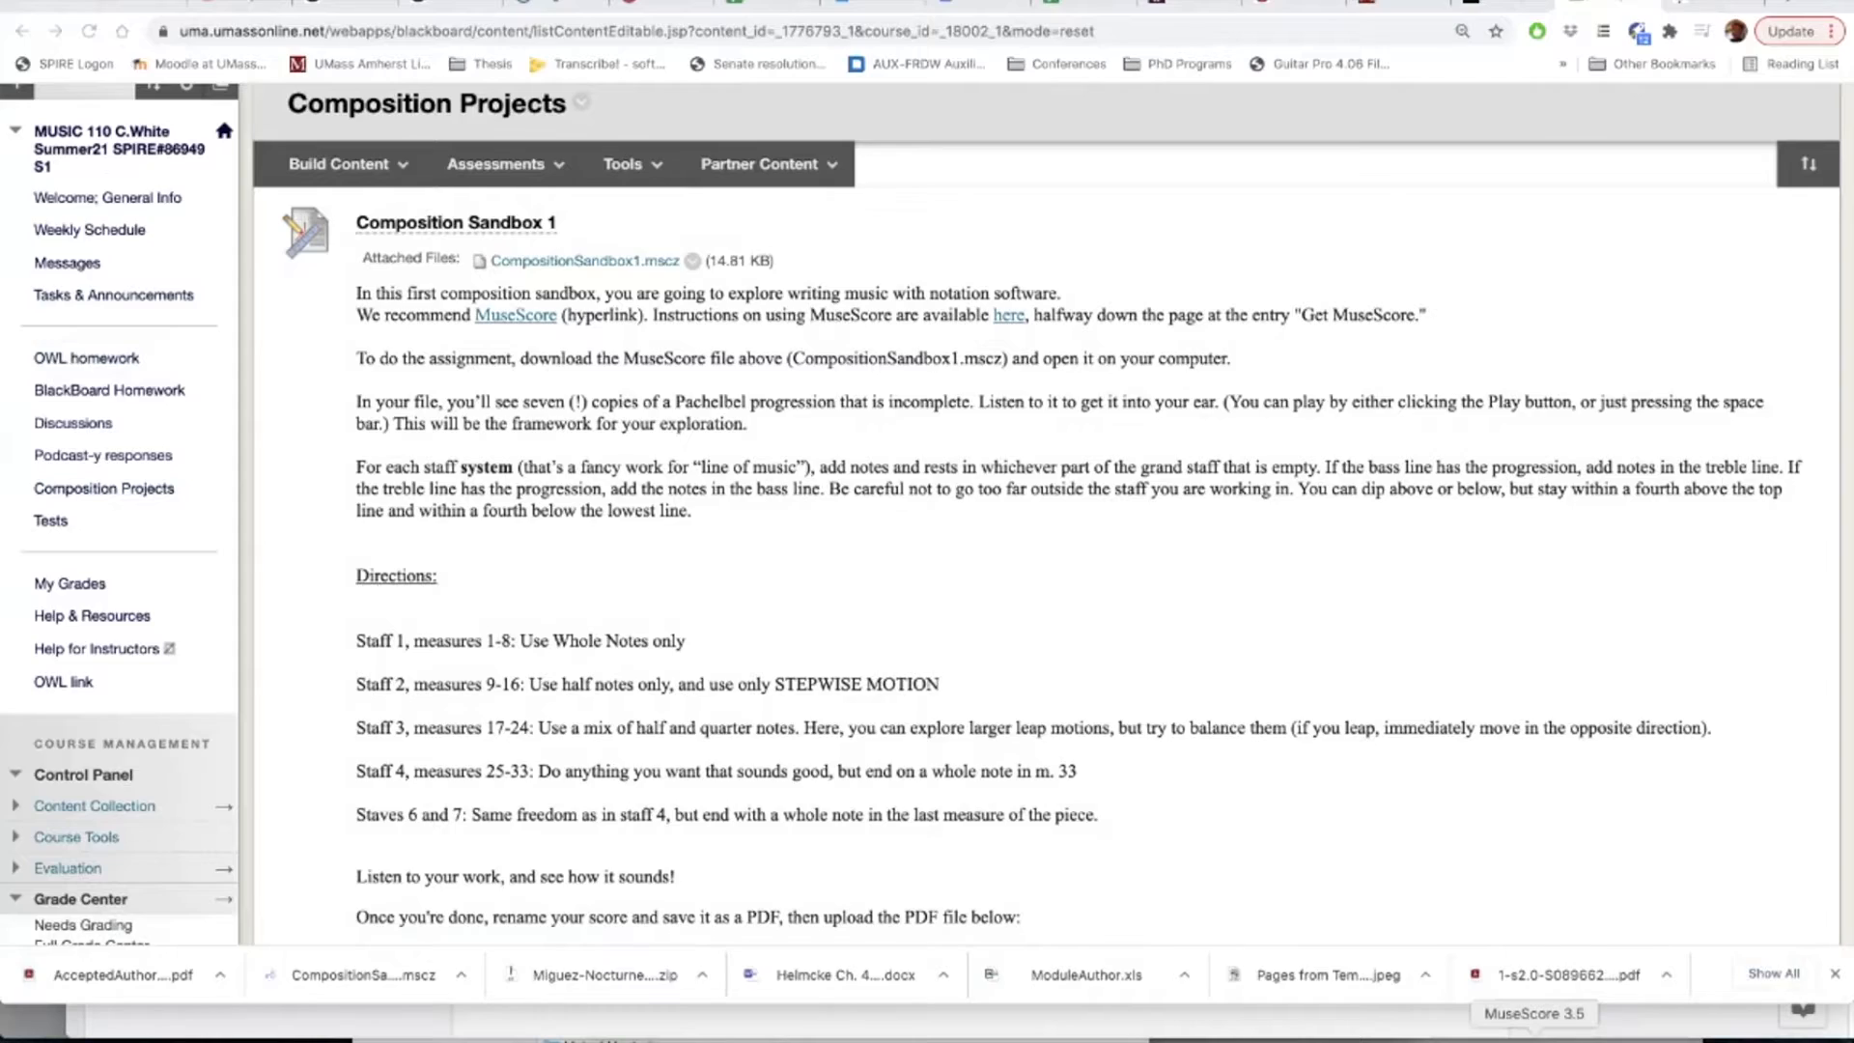
Step: Switch to MuseScore and look over the opening systems of the CompositionSandbox1 score
{"action": "left_click", "coordinate": [1533, 1032]}
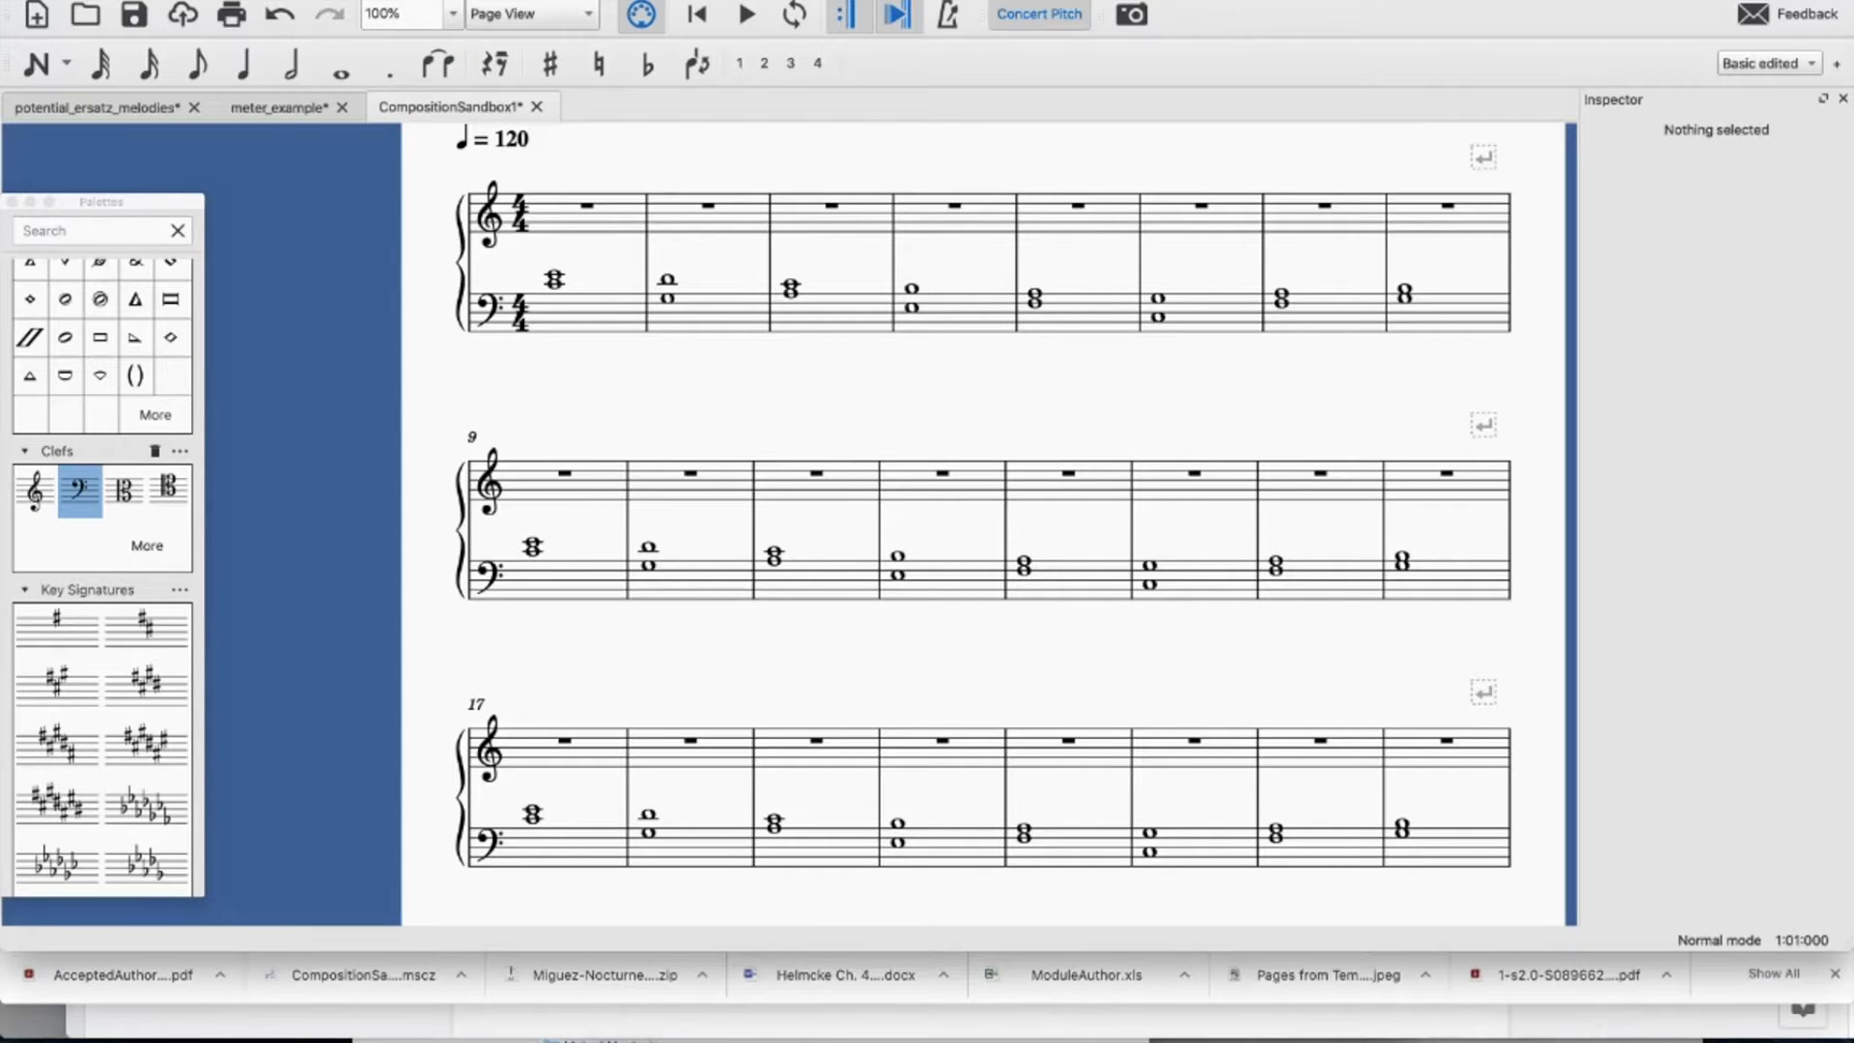
{"action": "key", "text": "super+Tab"}
{"action": "key", "text": "super+Tab"}
{"action": "scroll", "coordinate": [983, 525], "scroll_direction": "up", "scroll_amount": 1}
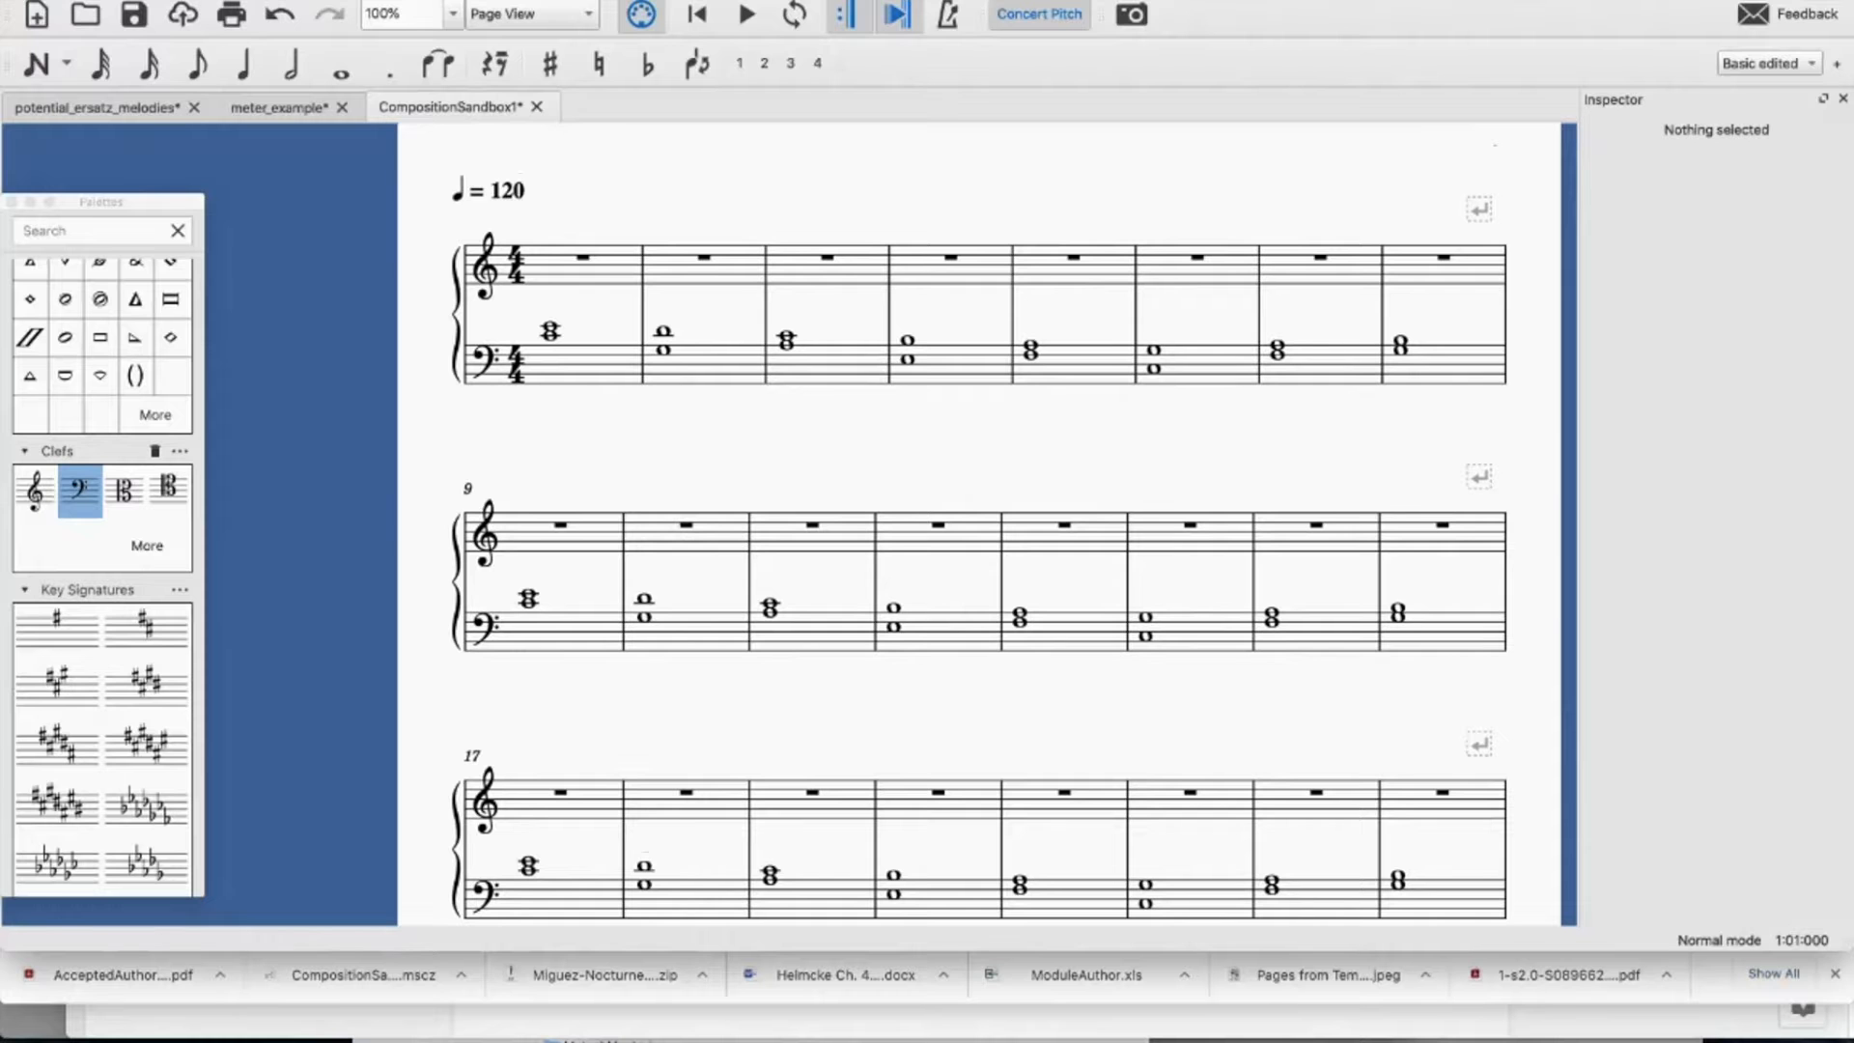
{"action": "left_click", "coordinate": [550, 328]}
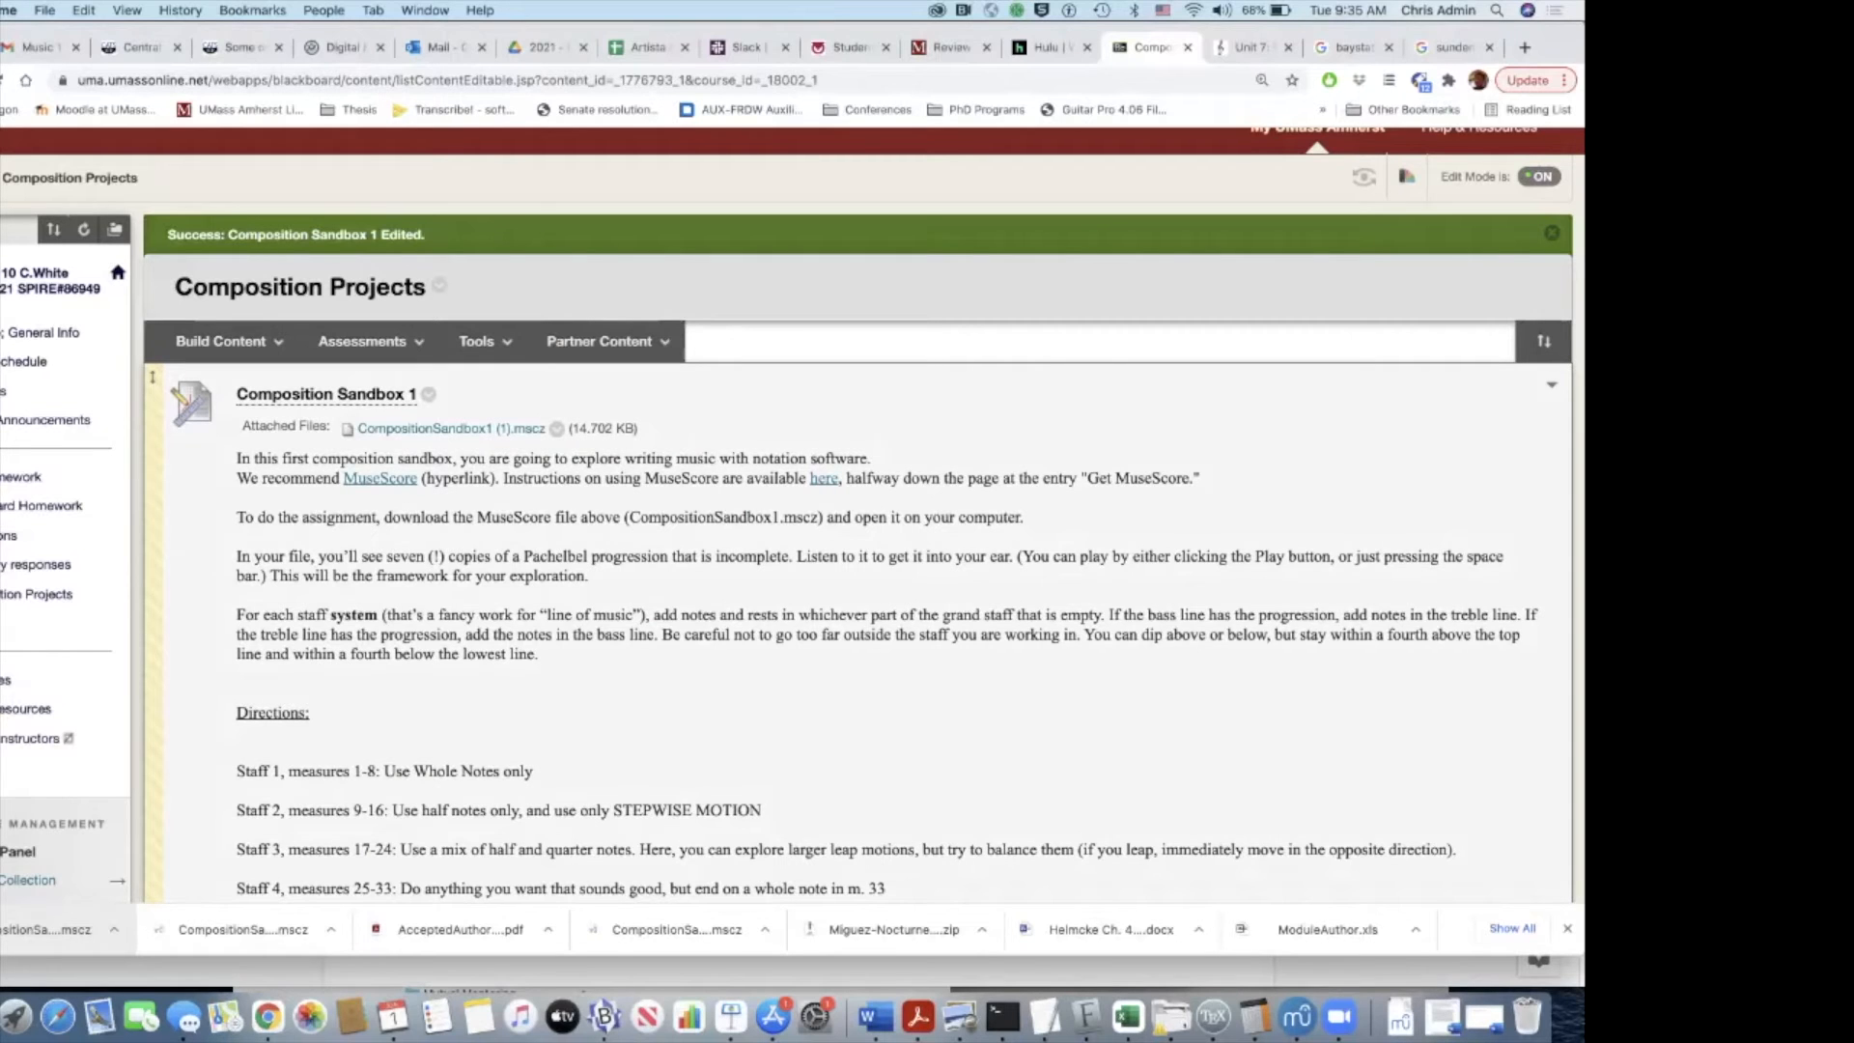
Step: Read the Composition Sandbox 1 directions down to the PDF export instructions, and switch back to MuseScore
{"action": "scroll", "coordinate": [792, 516], "scroll_direction": "down", "scroll_amount": 5}
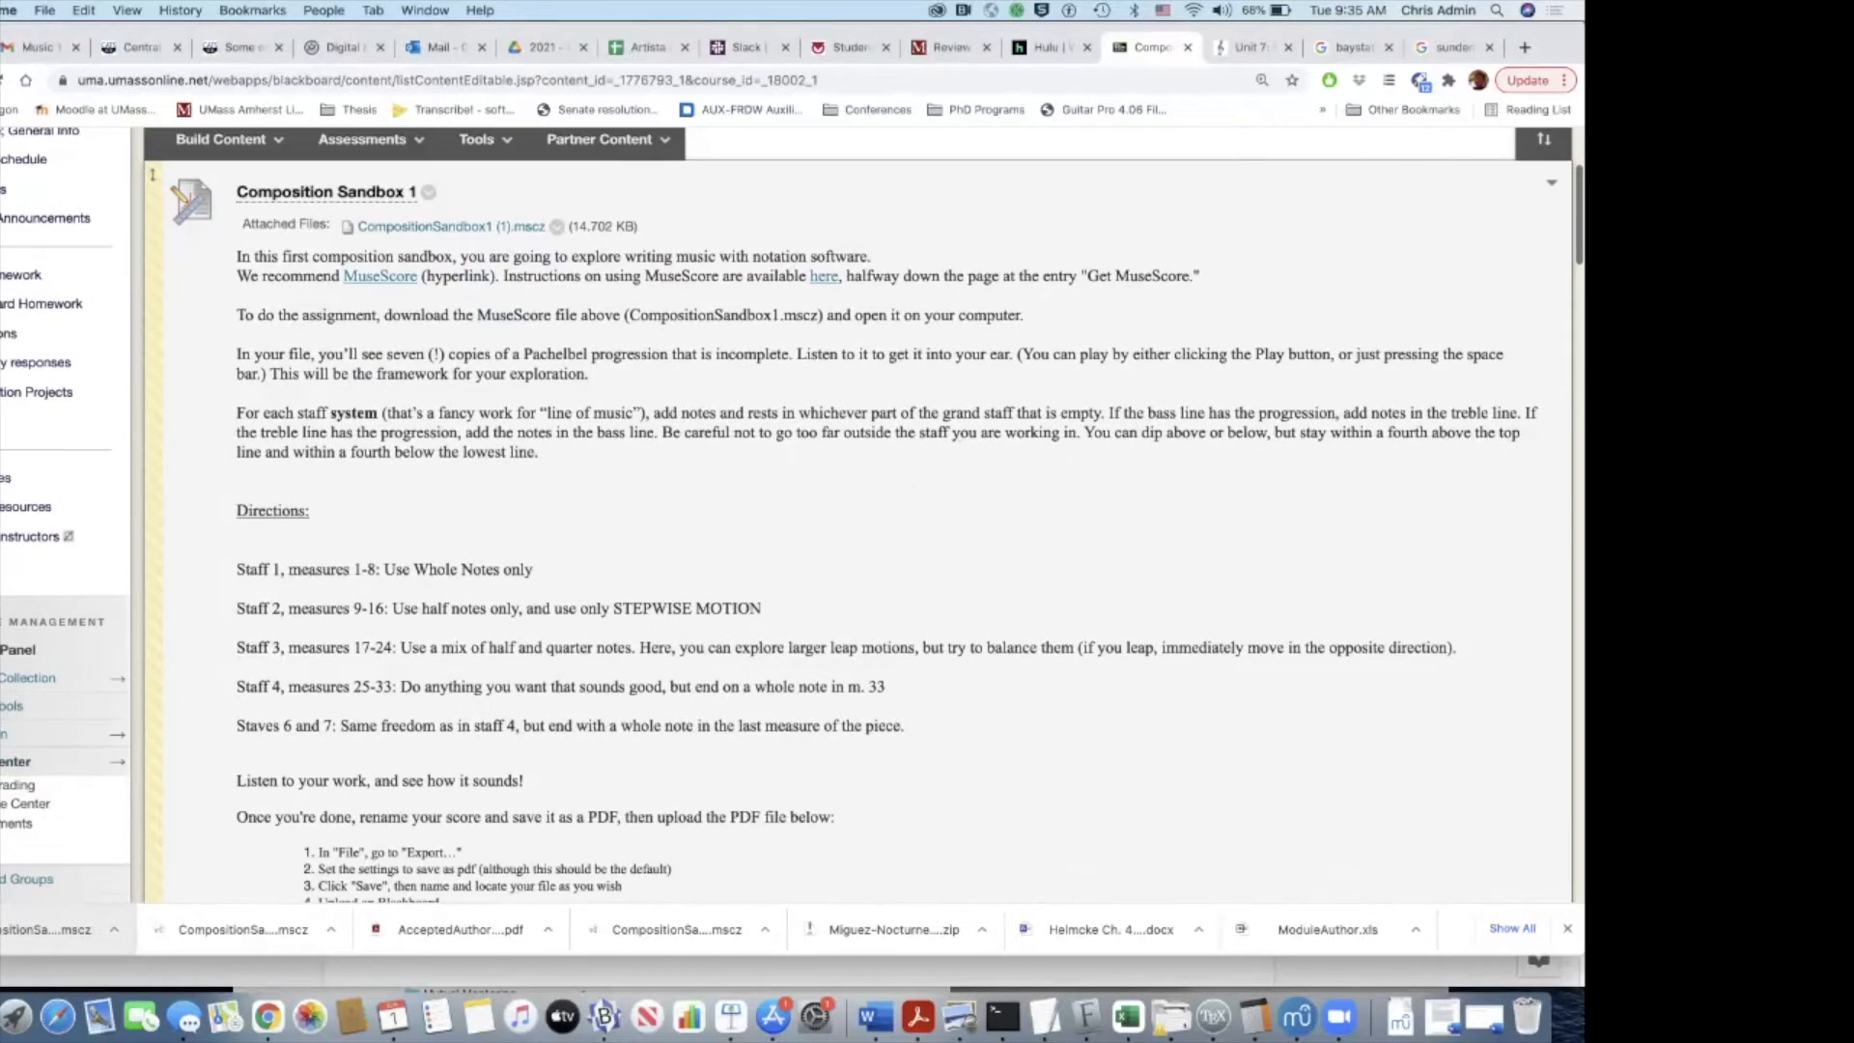
{"action": "scroll", "coordinate": [792, 516], "scroll_direction": "down", "scroll_amount": 1}
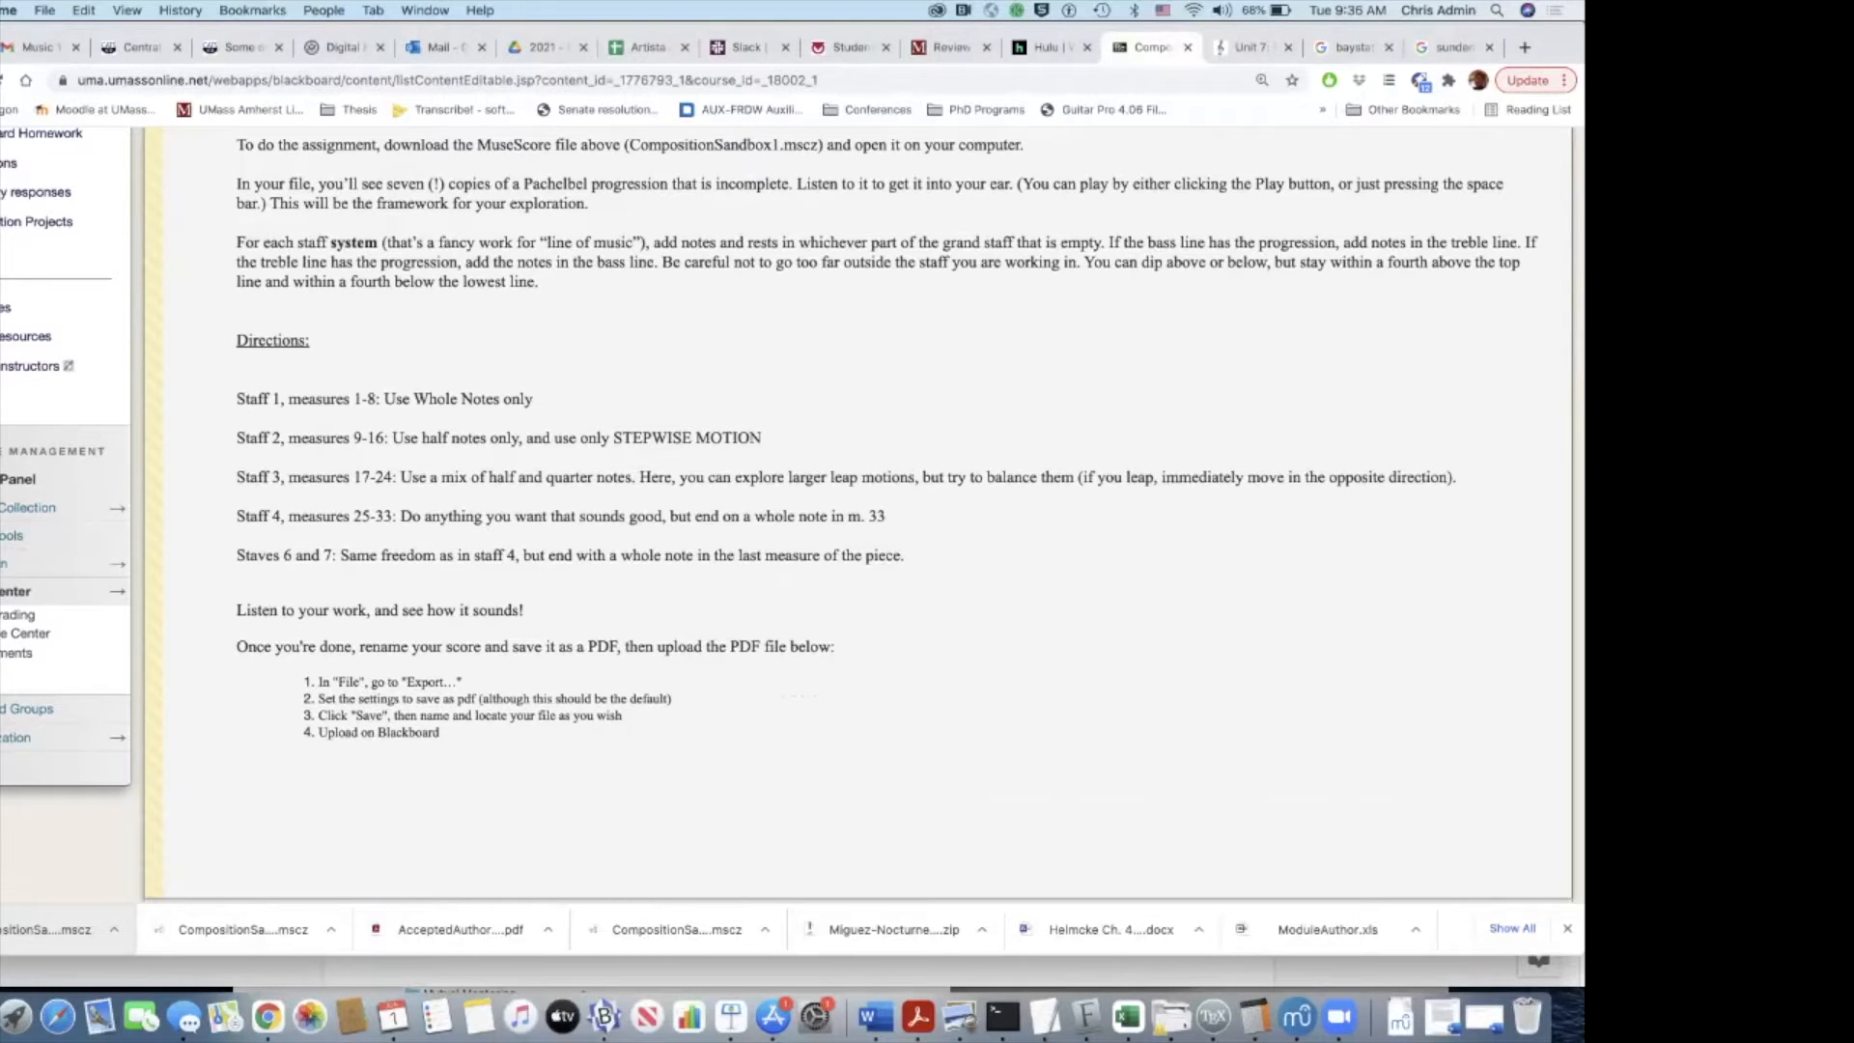
{"action": "key", "text": "super+Tab"}
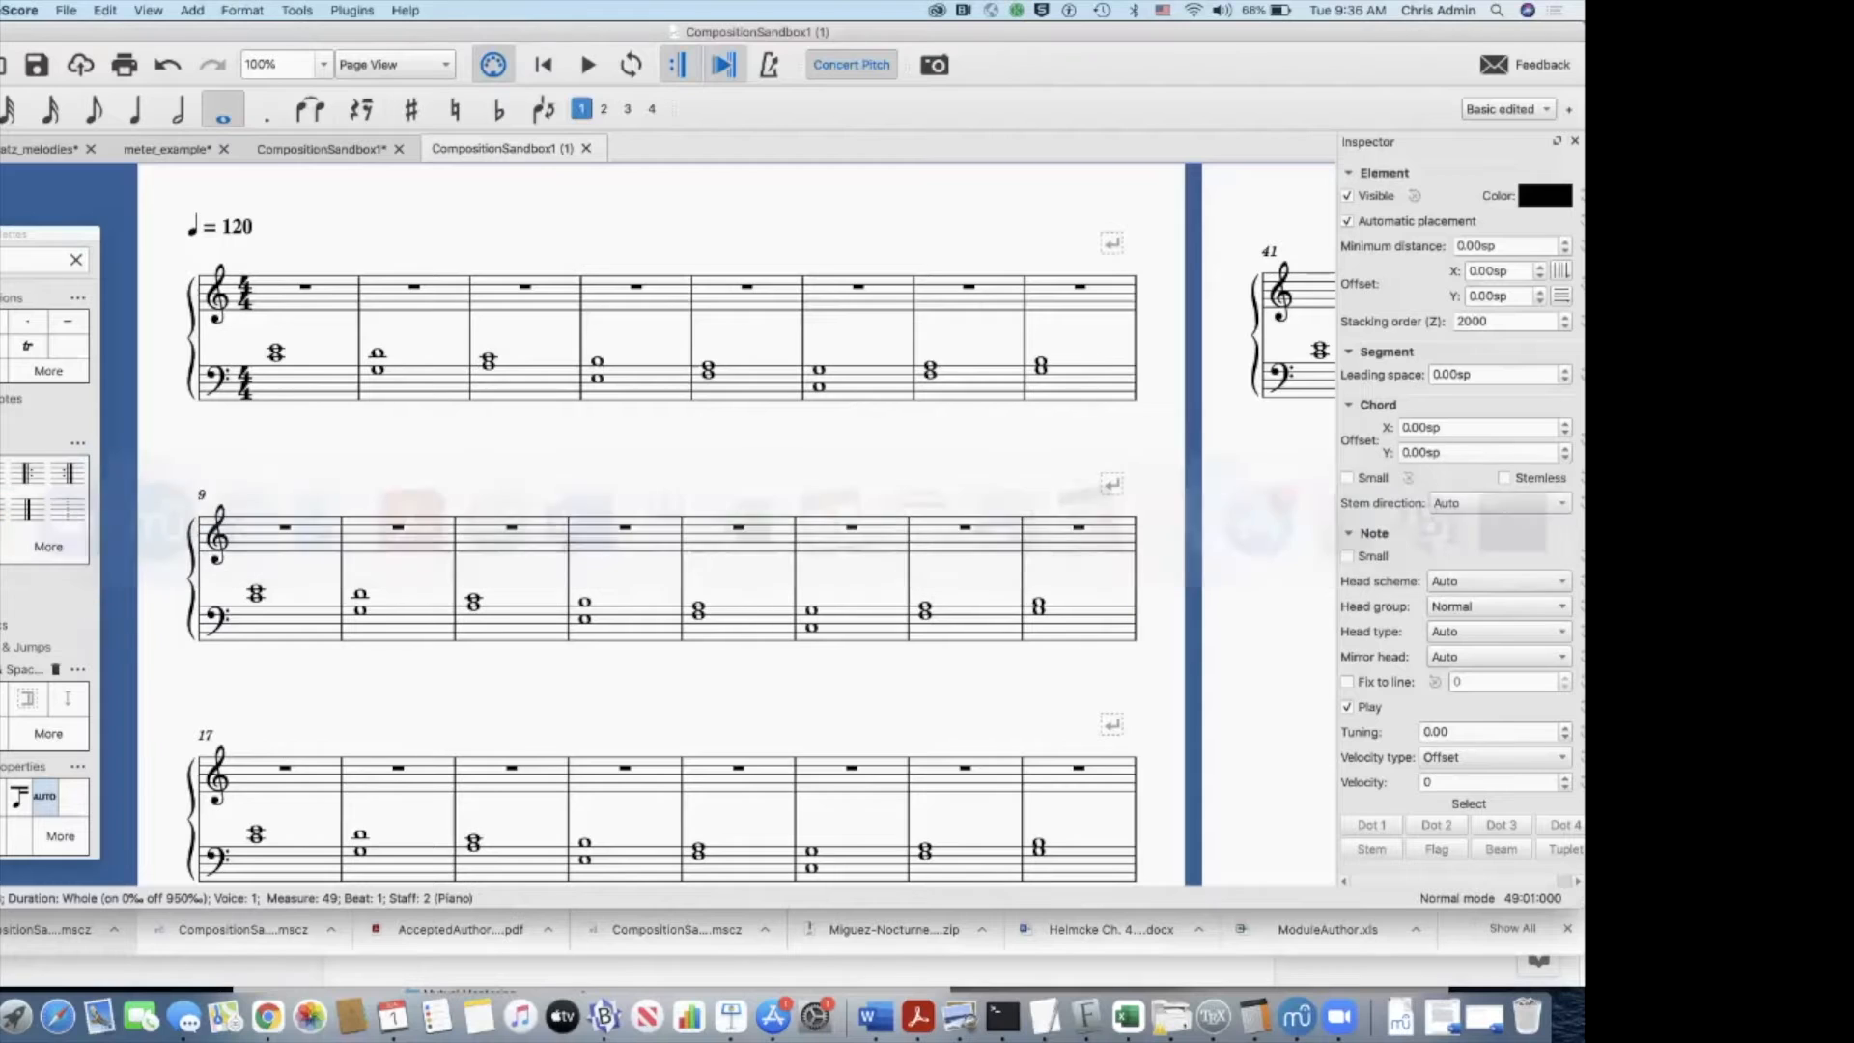
Step: Enter a whole-note C in measure 1 of the treble staff in place of the full-measure rest
{"action": "left_click", "coordinate": [276, 349]}
{"action": "left_click", "coordinate": [276, 357]}
{"action": "left_click", "coordinate": [305, 287]}
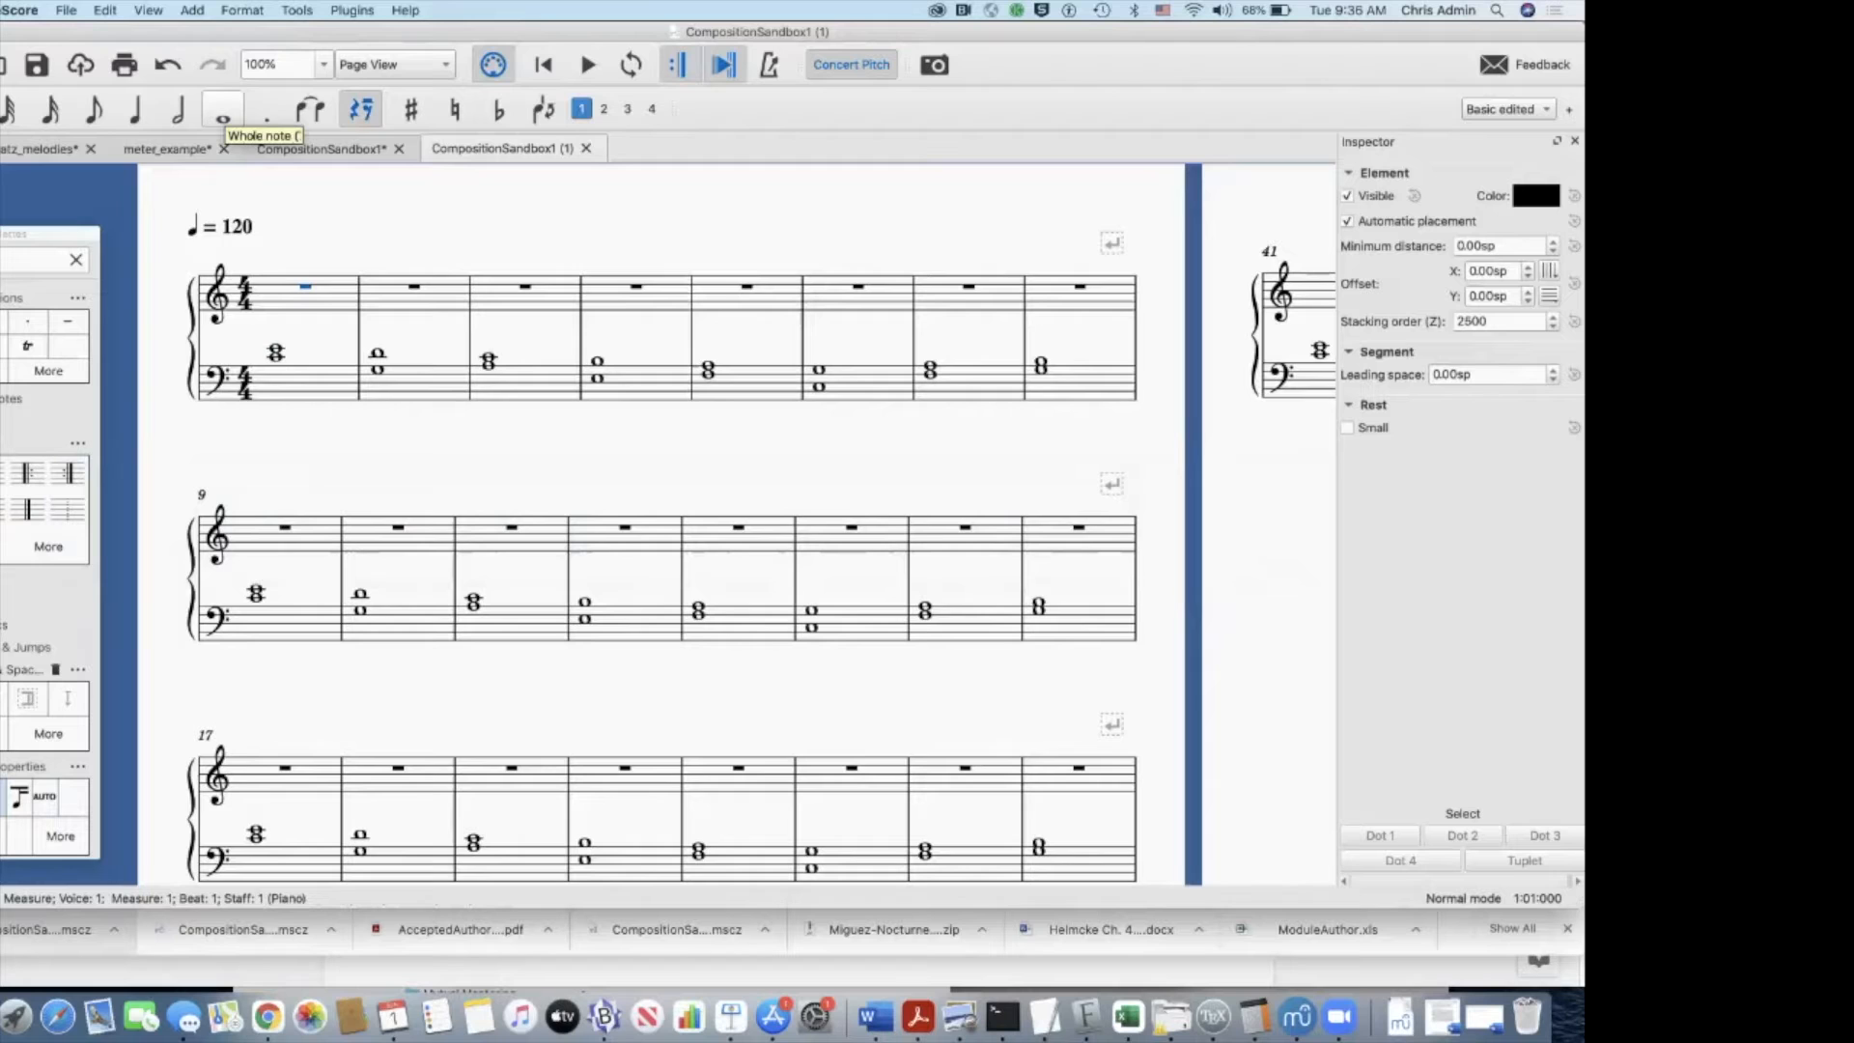
{"action": "left_click", "coordinate": [222, 111]}
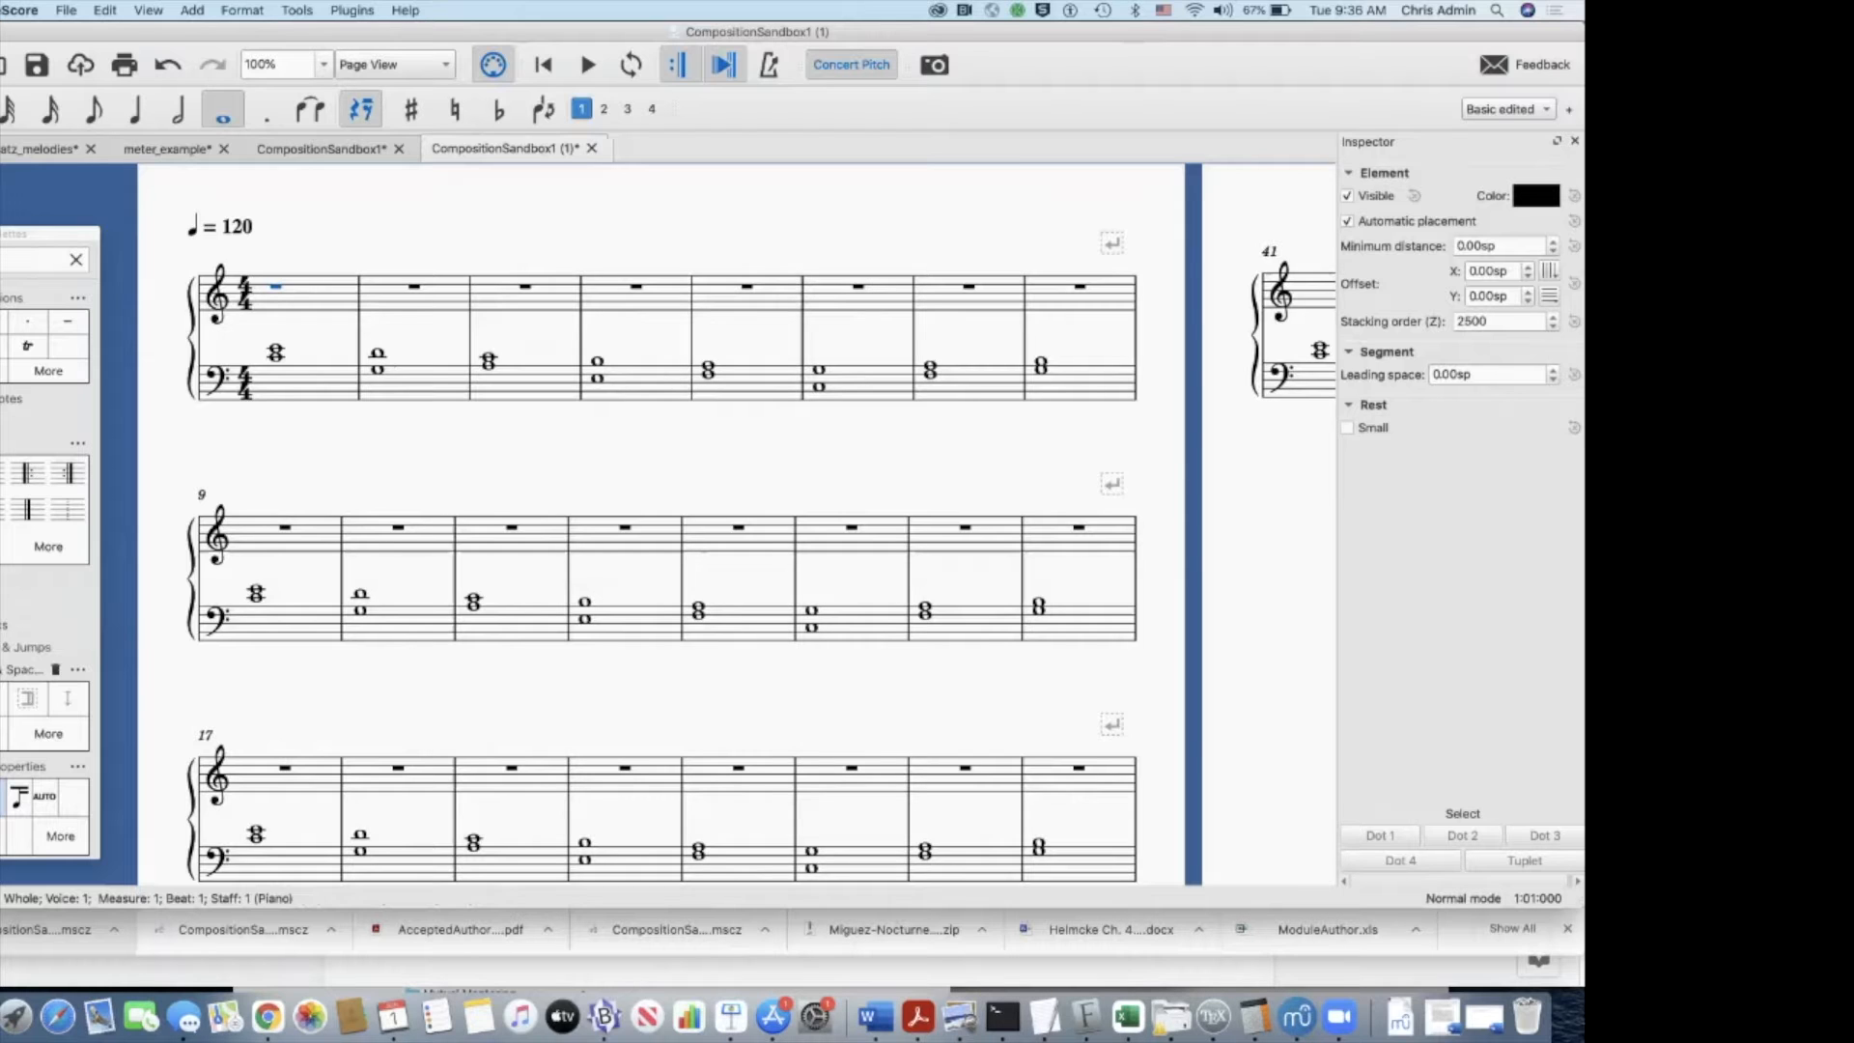
{"action": "key", "text": "n"}
{"action": "key", "text": "c"}
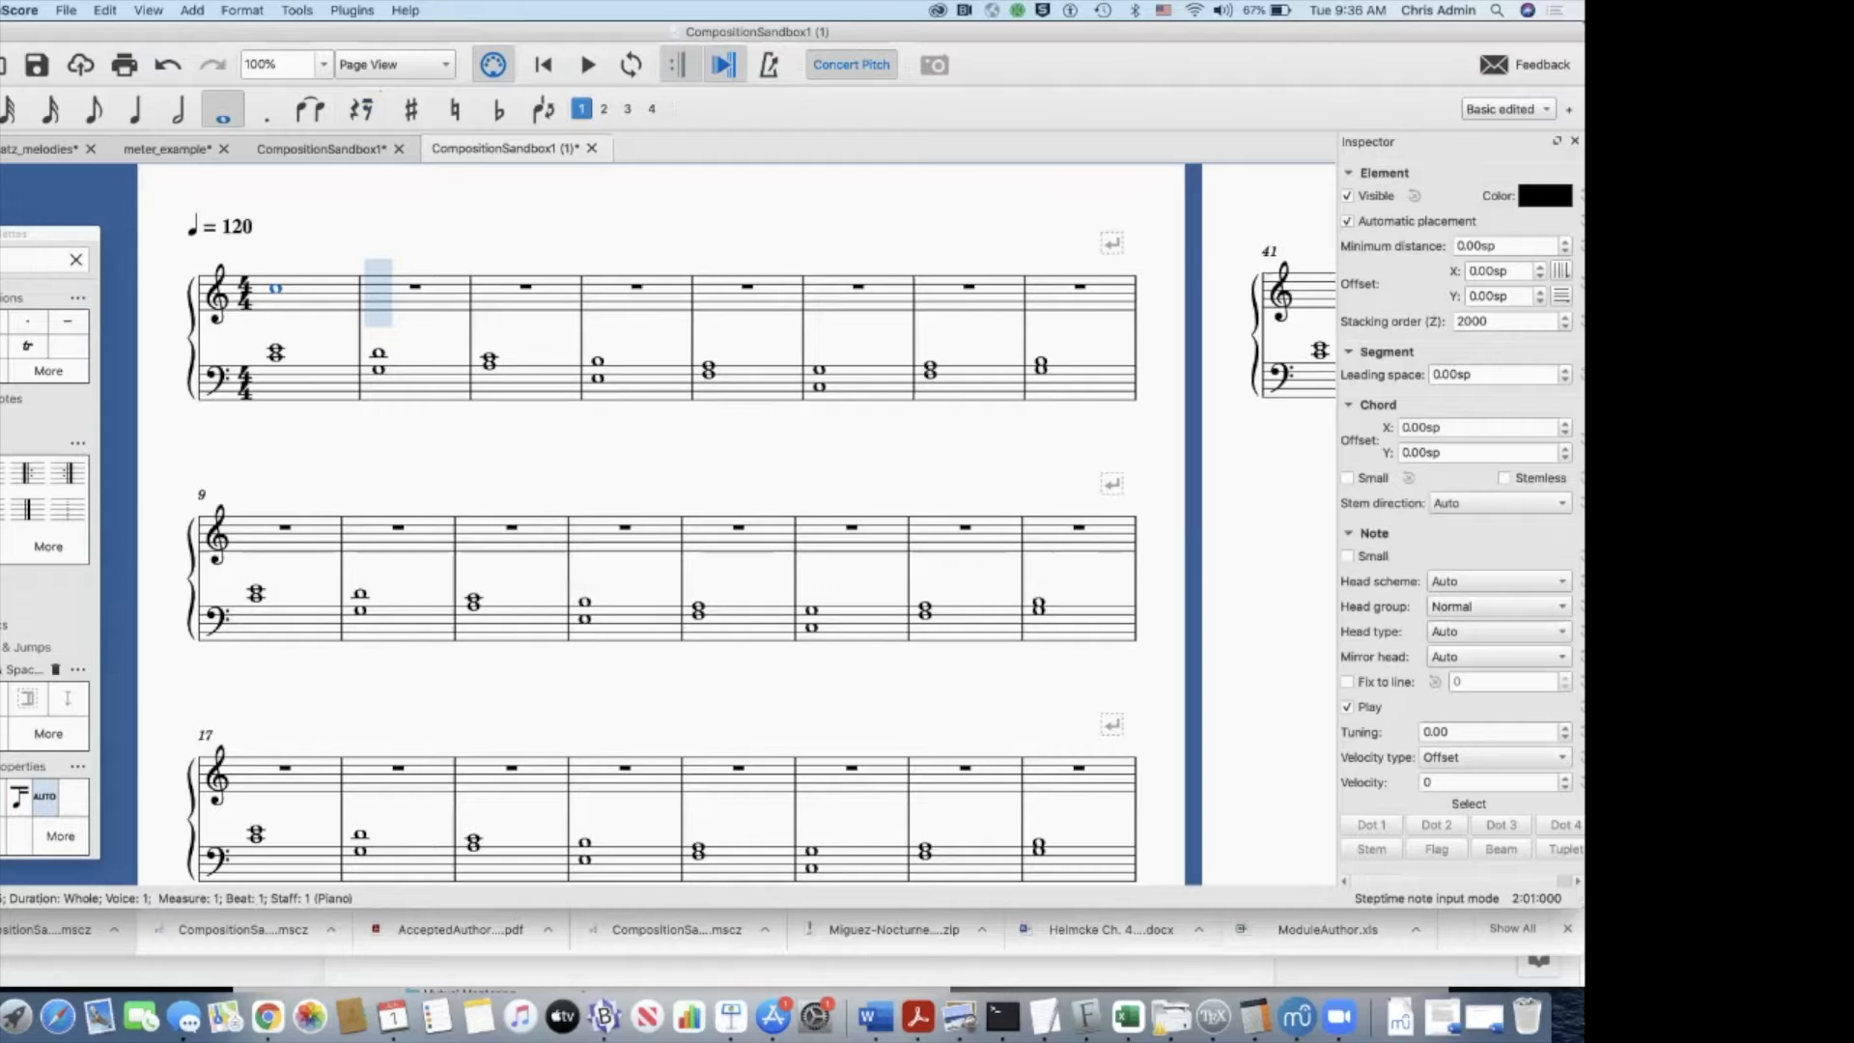
Step: Shift the whole note in measure 1 down and up by semitones, return it to C, and leave note input
{"action": "key", "text": "Down"}
{"action": "key", "text": "Down"}
{"action": "key", "text": "Down"}
{"action": "key", "text": "Down"}
{"action": "key", "text": "j"}
{"action": "key", "text": "Up"}
{"action": "key", "text": "Up"}
{"action": "key", "text": "Up"}
{"action": "key", "text": "Up"}
{"action": "key", "text": "Down"}
{"action": "key", "text": "Down"}
{"action": "key", "text": "Down"}
{"action": "key", "text": "Down"}
{"action": "key", "text": "Down"}
{"action": "key", "text": "Down"}
{"action": "key", "text": "Down"}
{"action": "key", "text": "Down"}
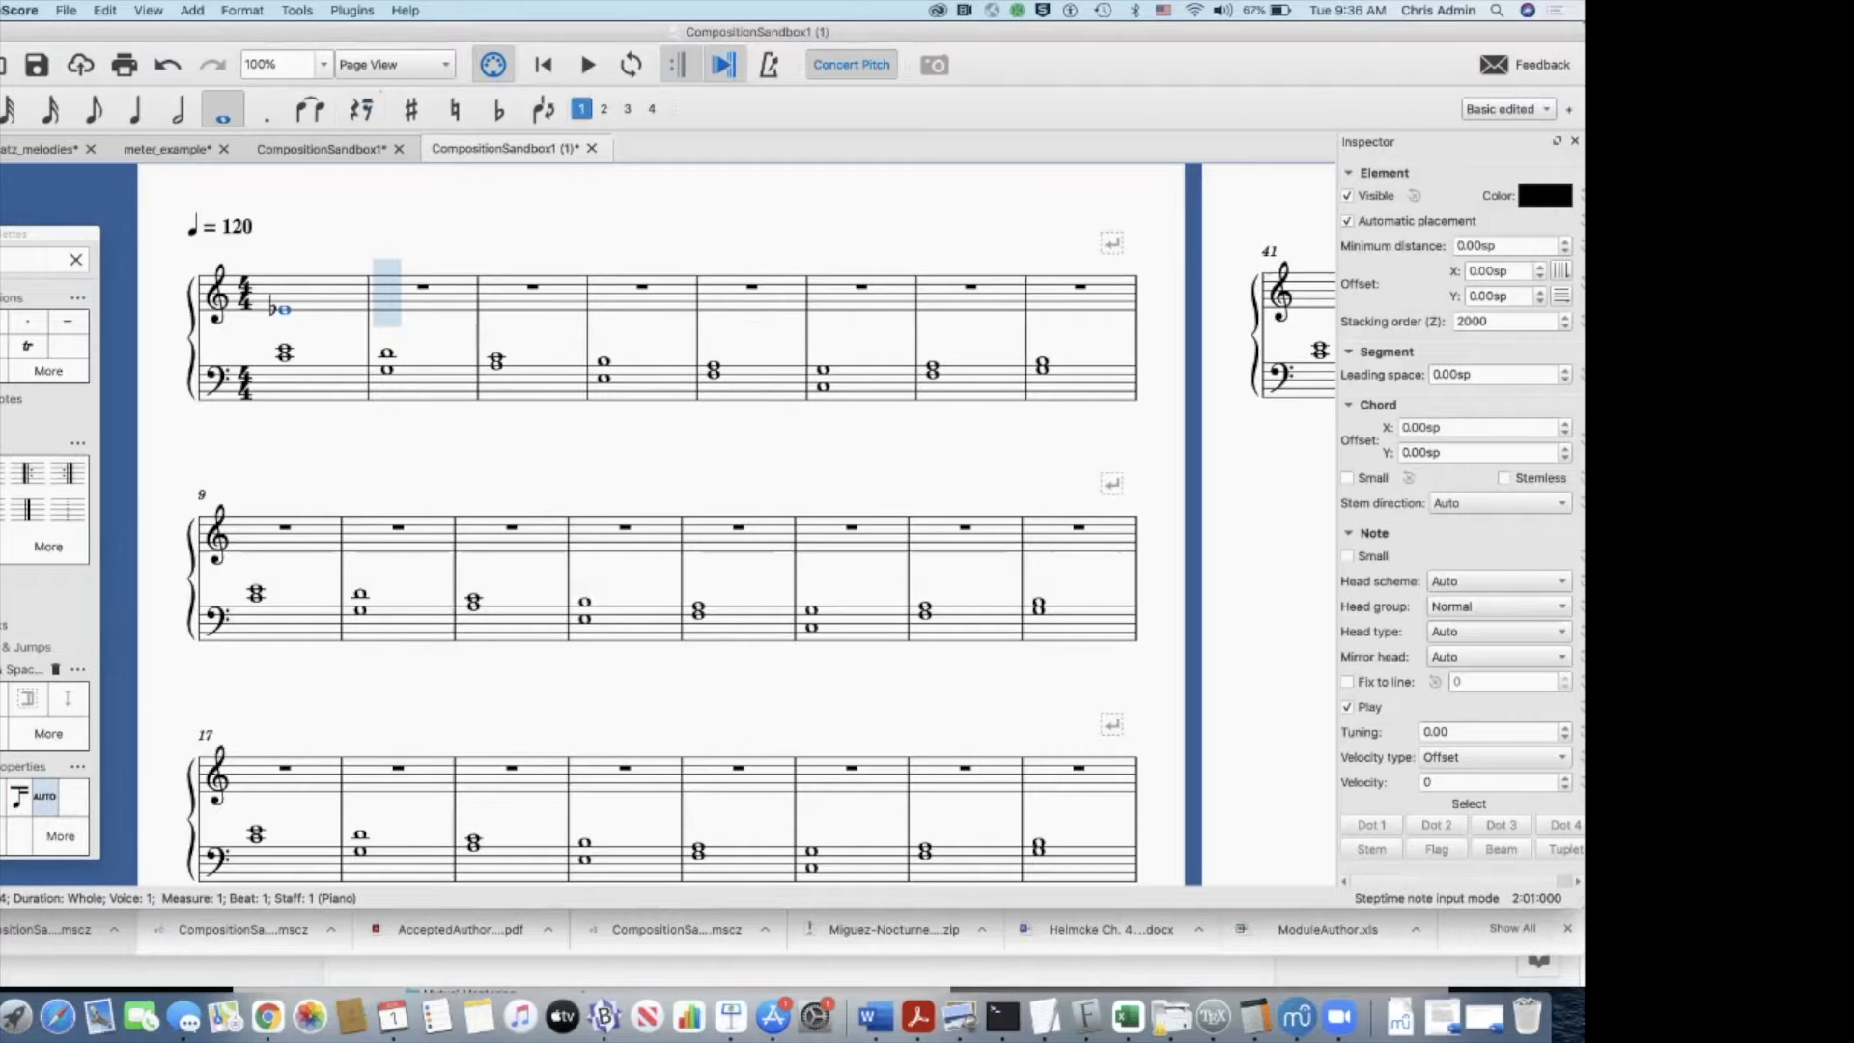
{"action": "key", "text": "Up"}
{"action": "key", "text": "Up"}
{"action": "key", "text": "Up"}
{"action": "key", "text": "Up"}
{"action": "key", "text": "Up"}
{"action": "key", "text": "Up"}
{"action": "key", "text": "Up"}
{"action": "key", "text": "Up"}
{"action": "key", "text": "Up"}
{"action": "key", "text": "Up"}
{"action": "key", "text": "Up"}
{"action": "key", "text": "Up"}
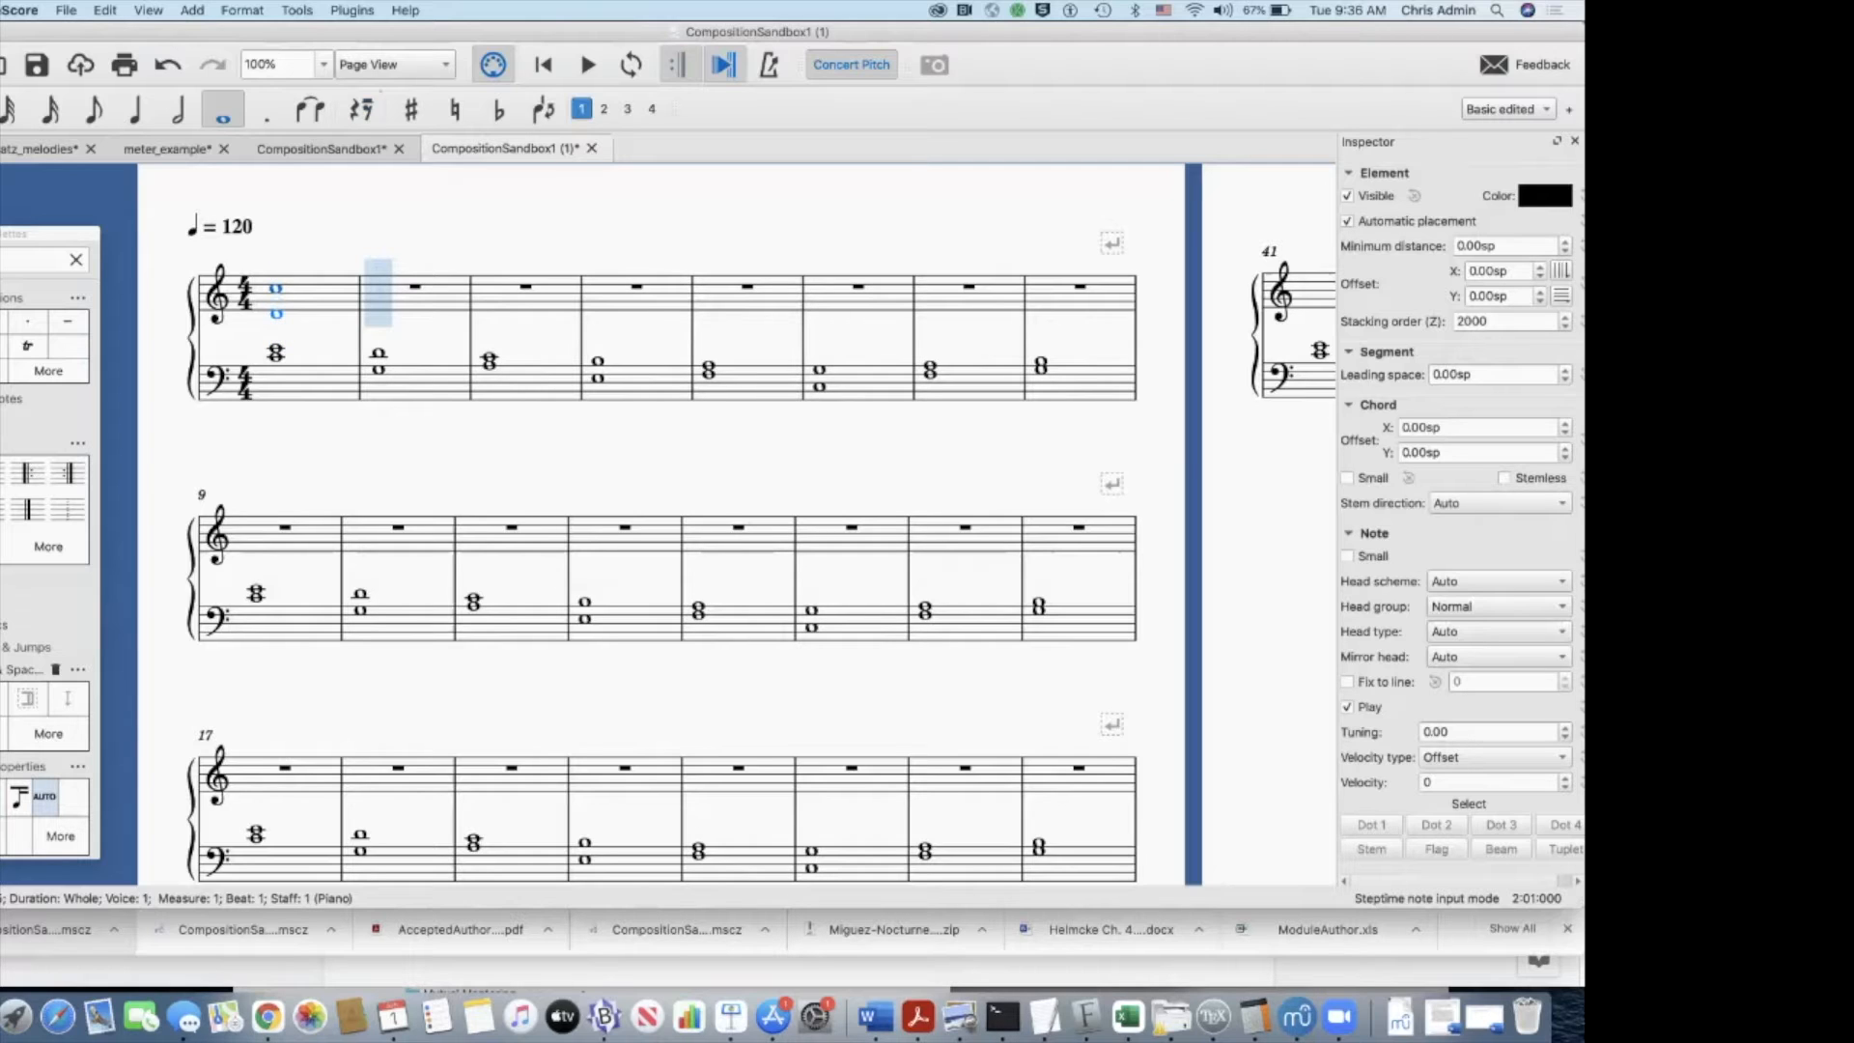
{"action": "key", "text": "Escape"}
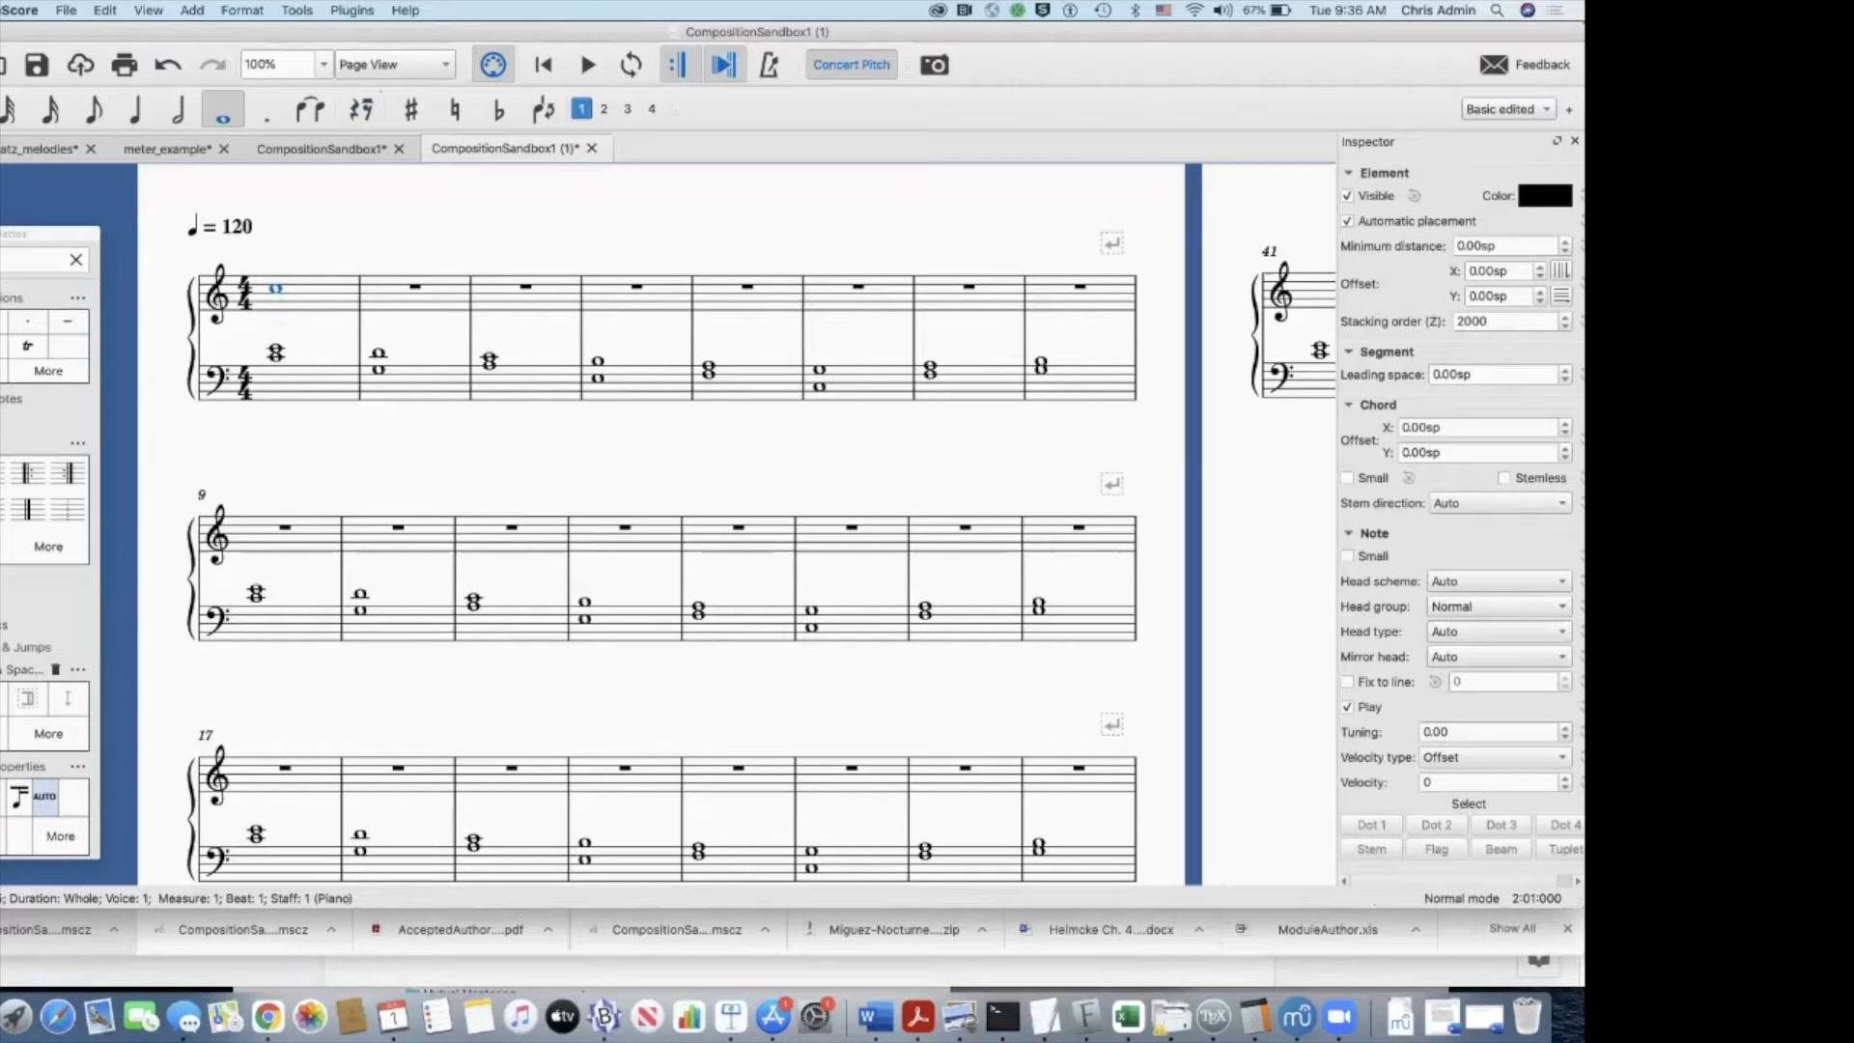
Step: Enter whole notes D in measure 2 and A in measure 3 of the treble staff
{"action": "key", "text": "n"}
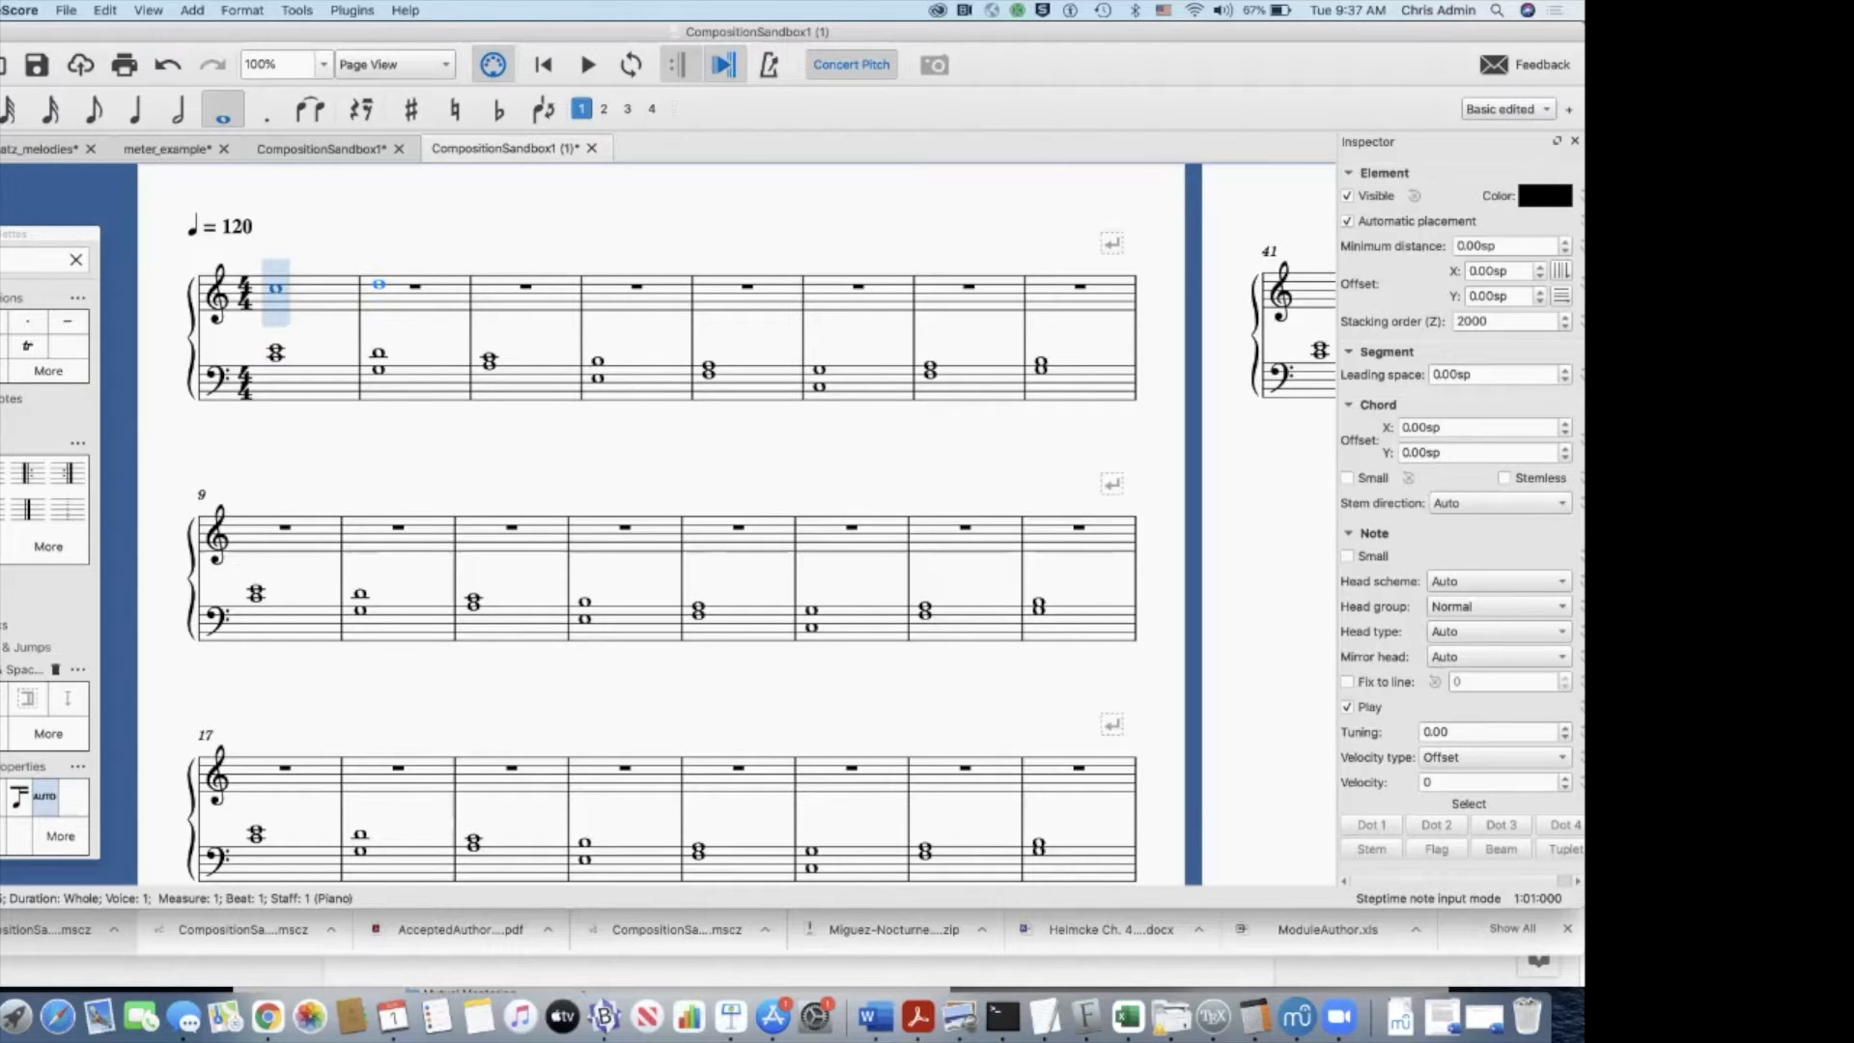
{"action": "left_click", "coordinate": [379, 284]}
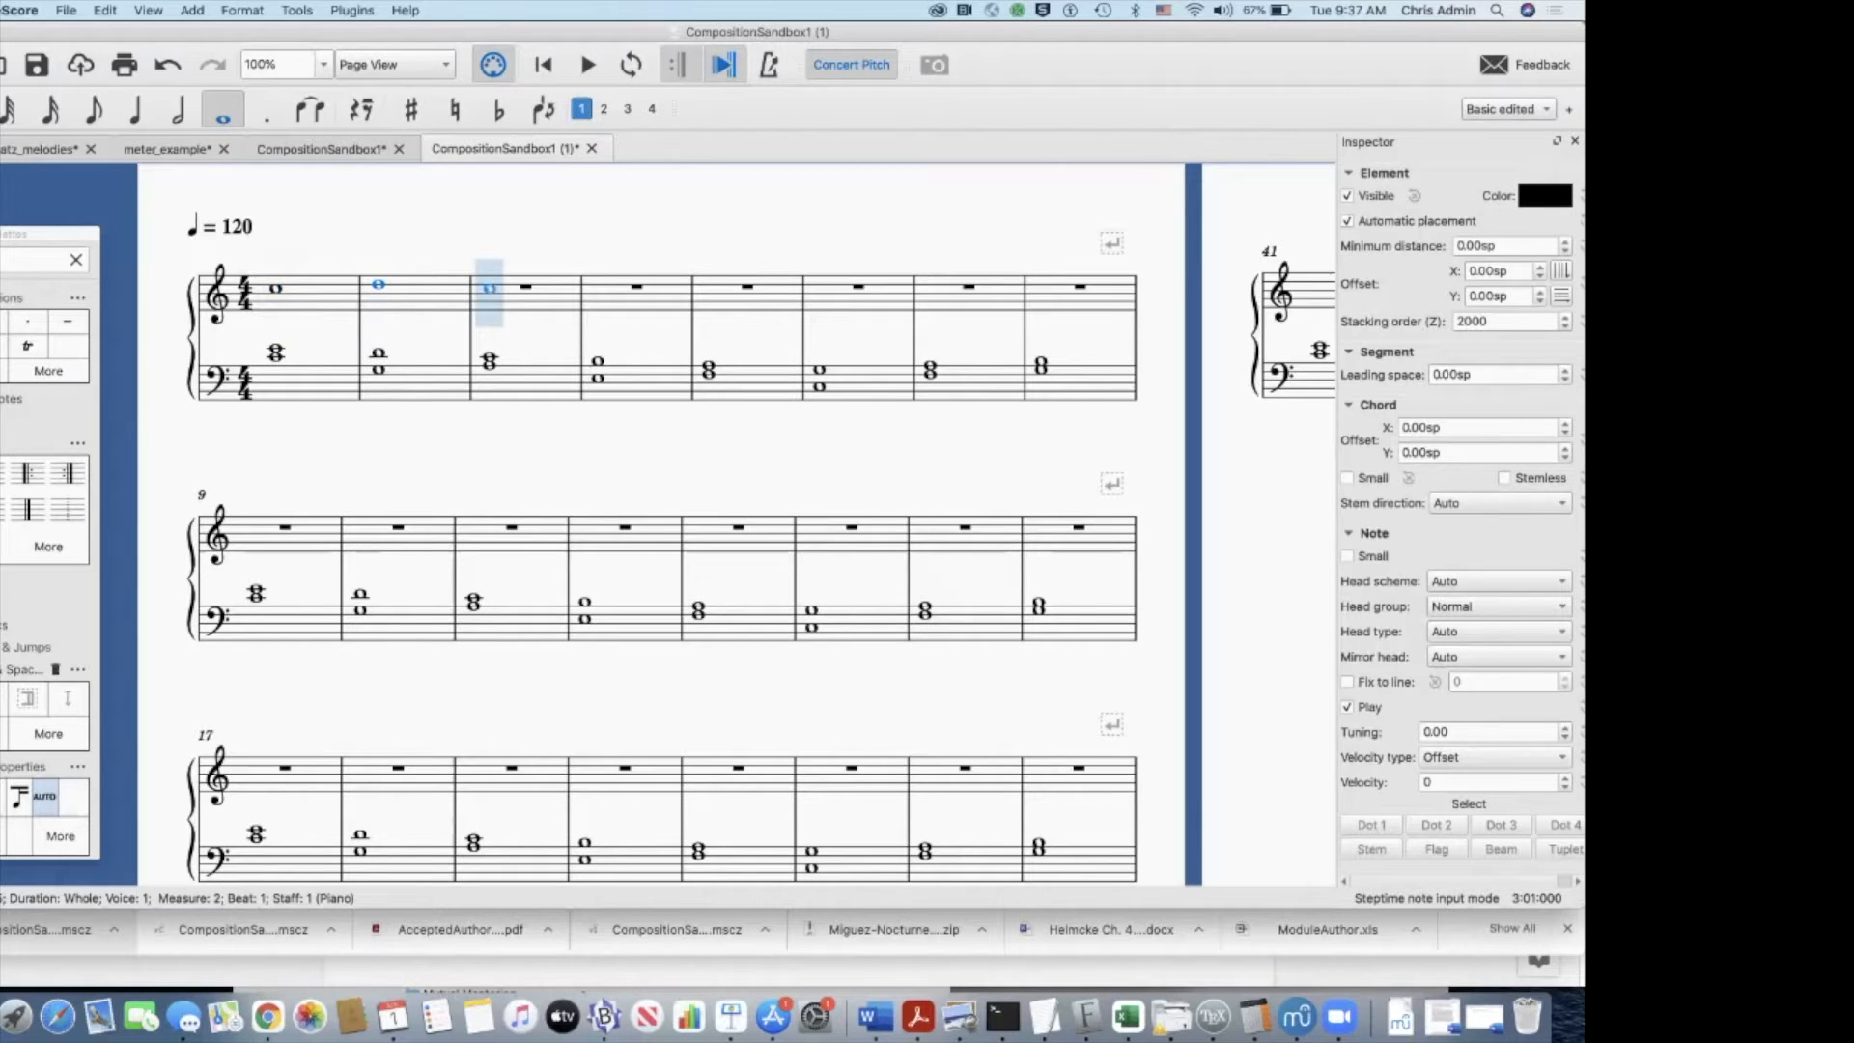
{"action": "left_click", "coordinate": [490, 297]}
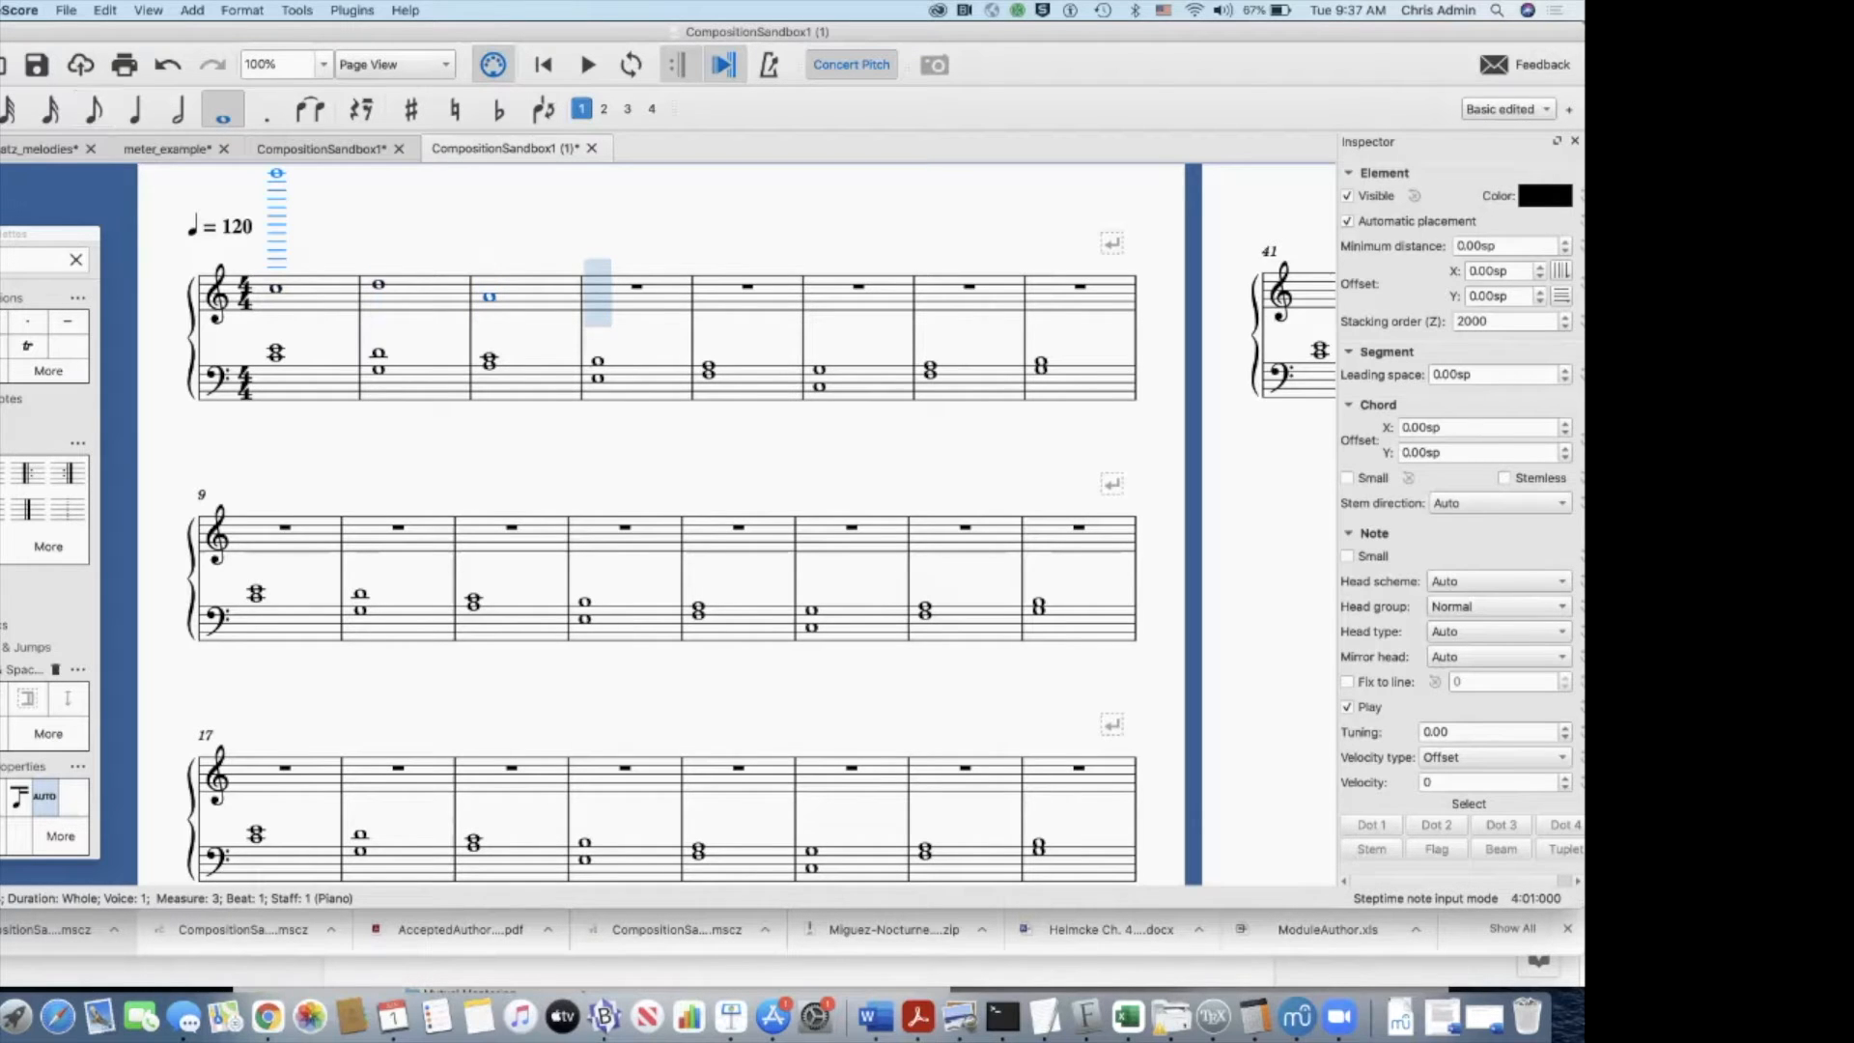
{"action": "left_click", "coordinate": [135, 109]}
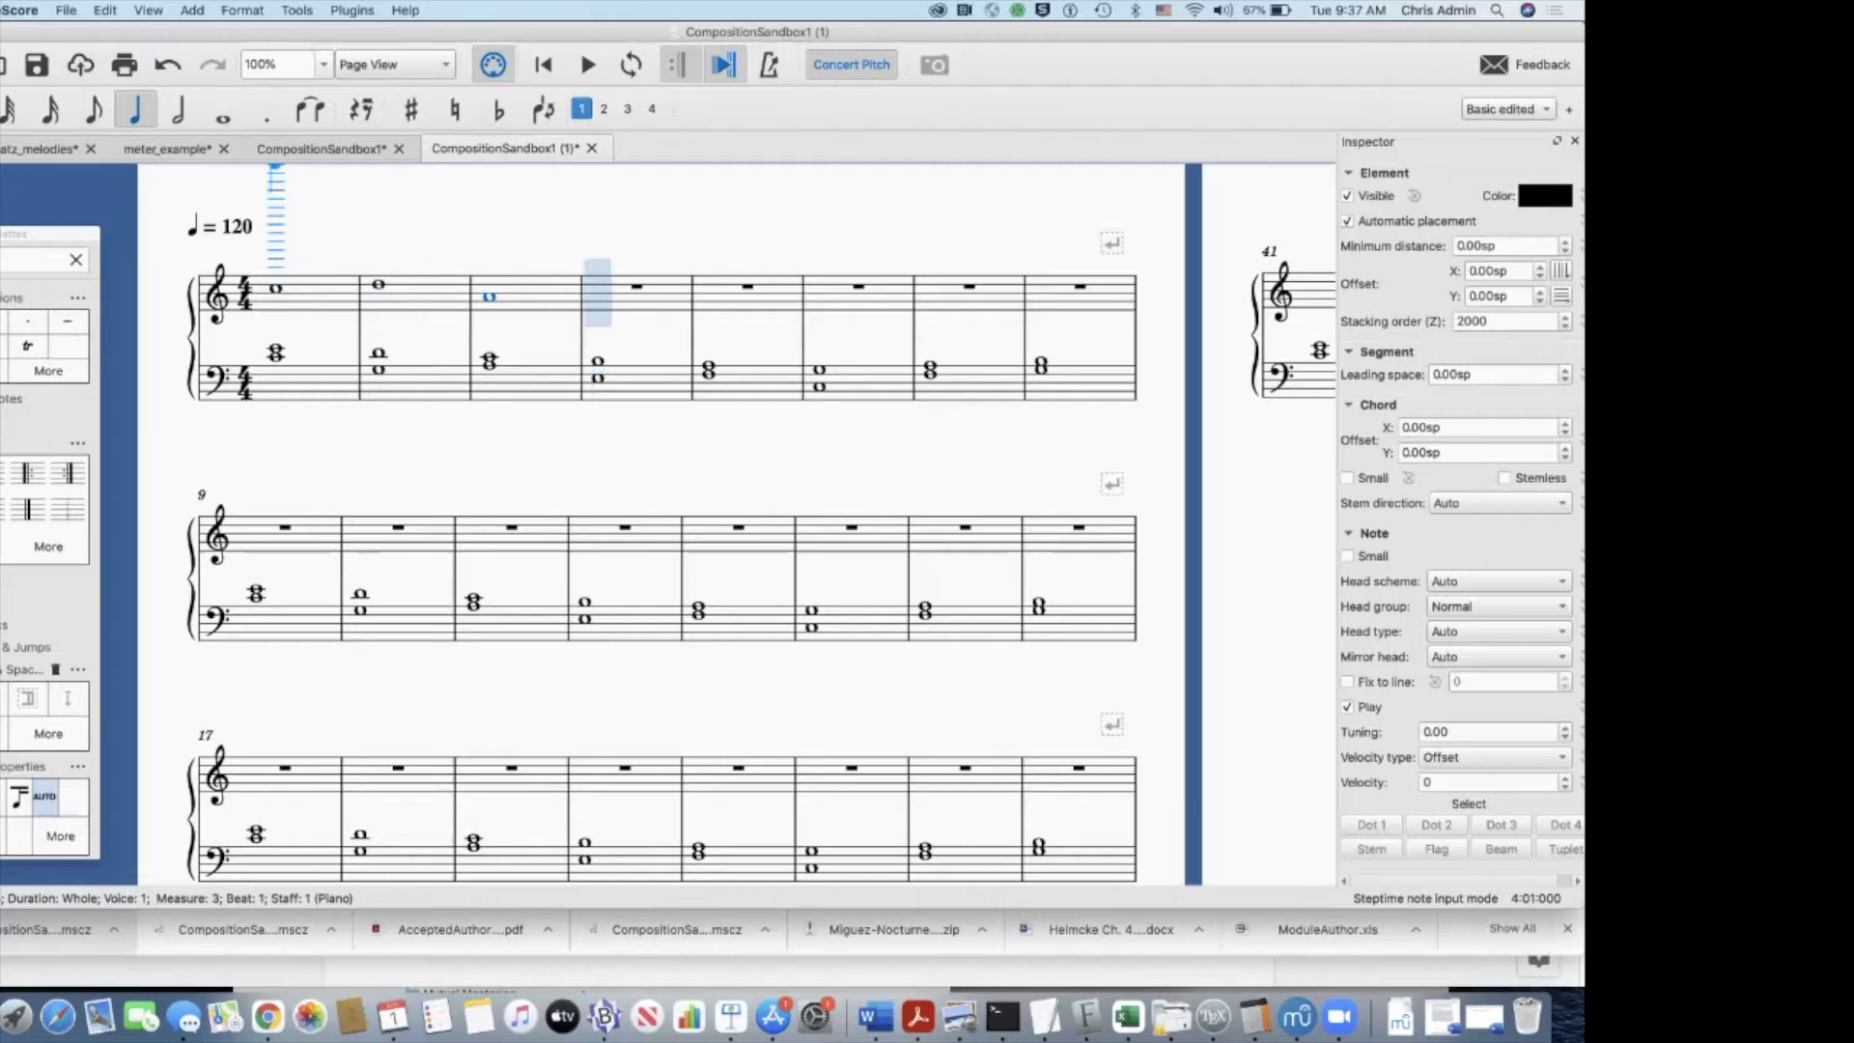
{"action": "left_click", "coordinate": [598, 295]}
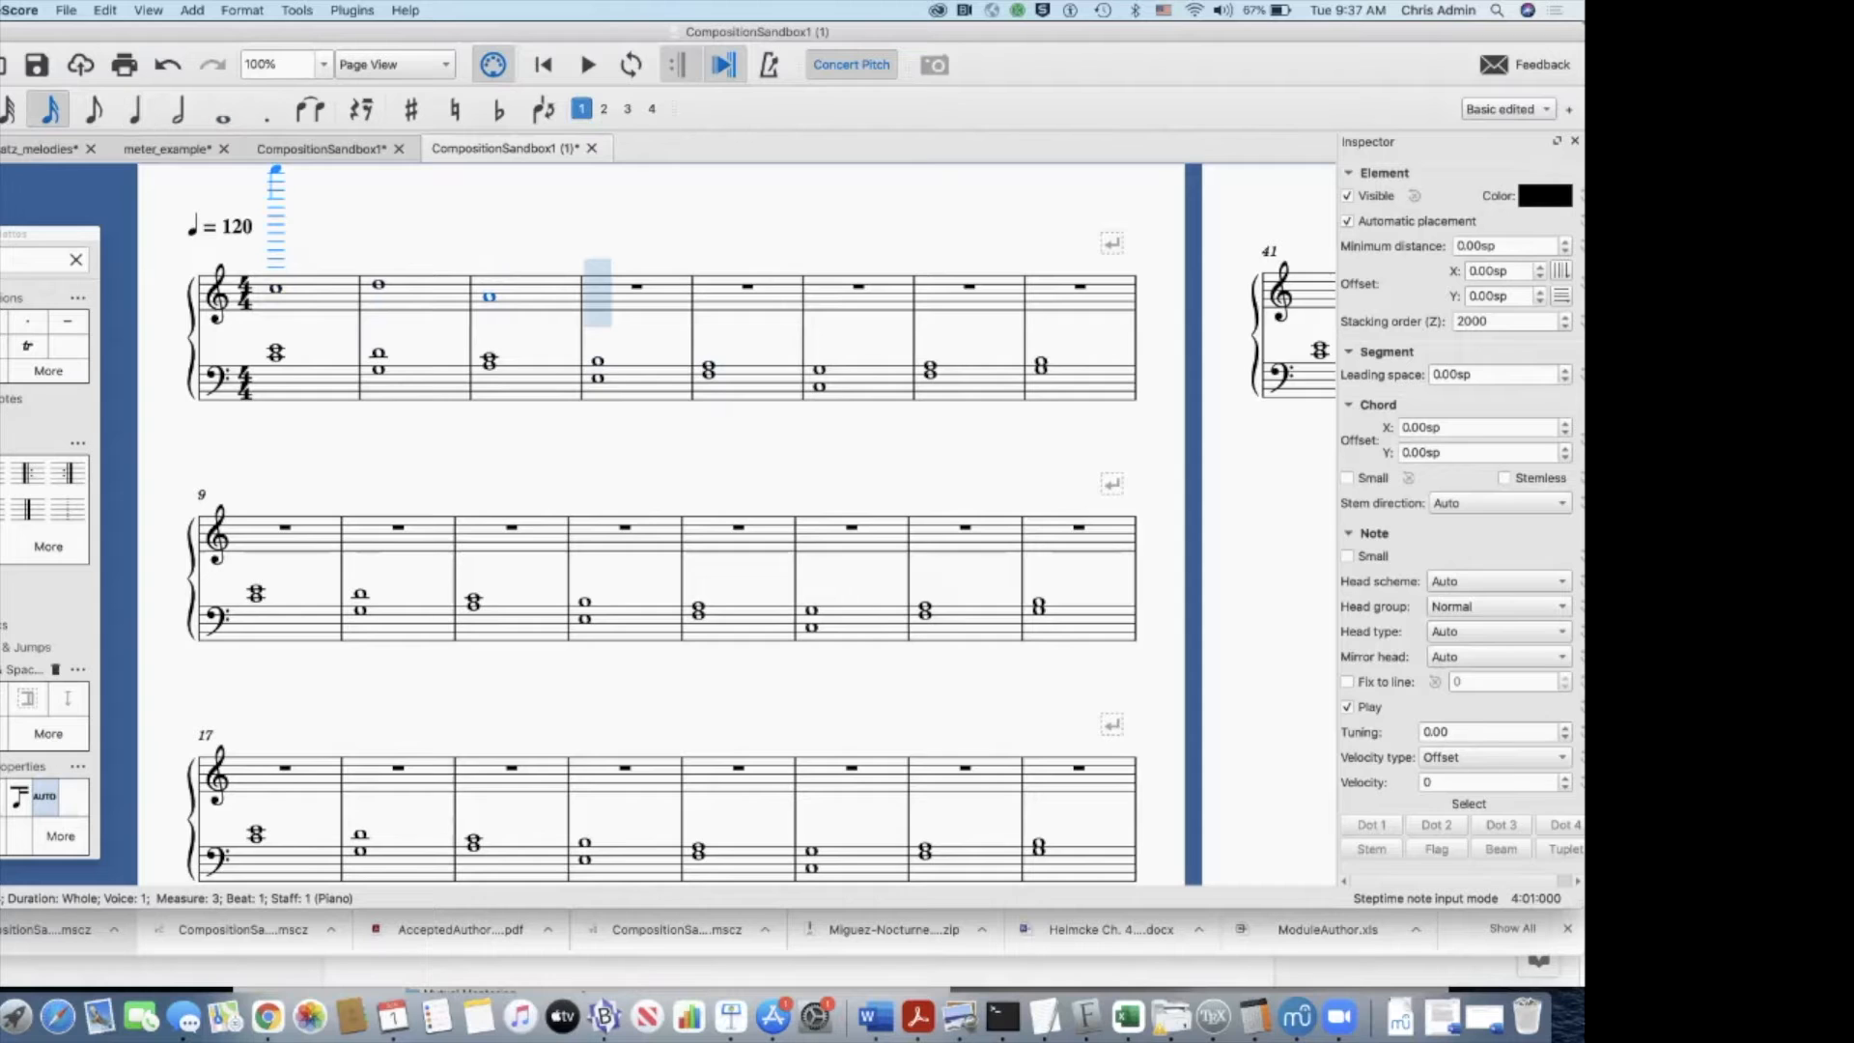
{"action": "left_click", "coordinate": [51, 109]}
{"action": "key", "text": "Escape"}
{"action": "key", "text": "Escape"}
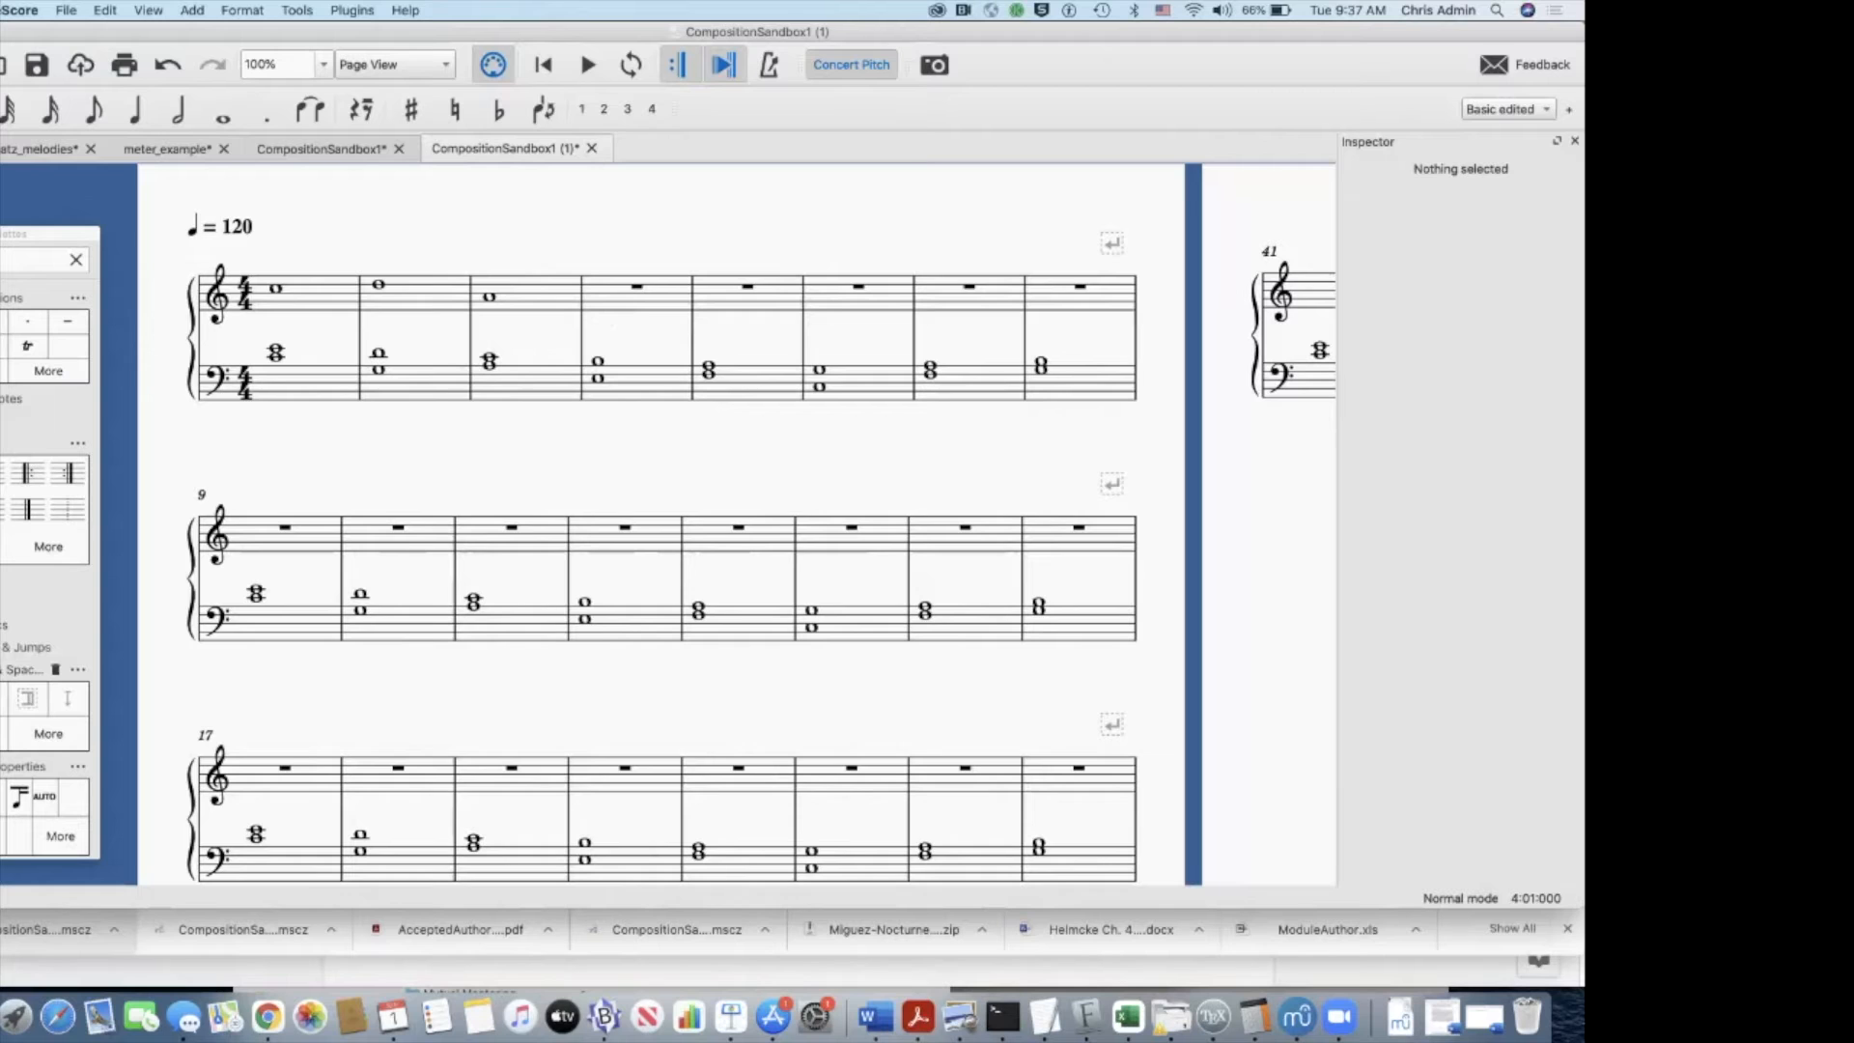
Step: Play back the opening measures starting from the treble whole note in measure 1
{"action": "left_click", "coordinate": [276, 357]}
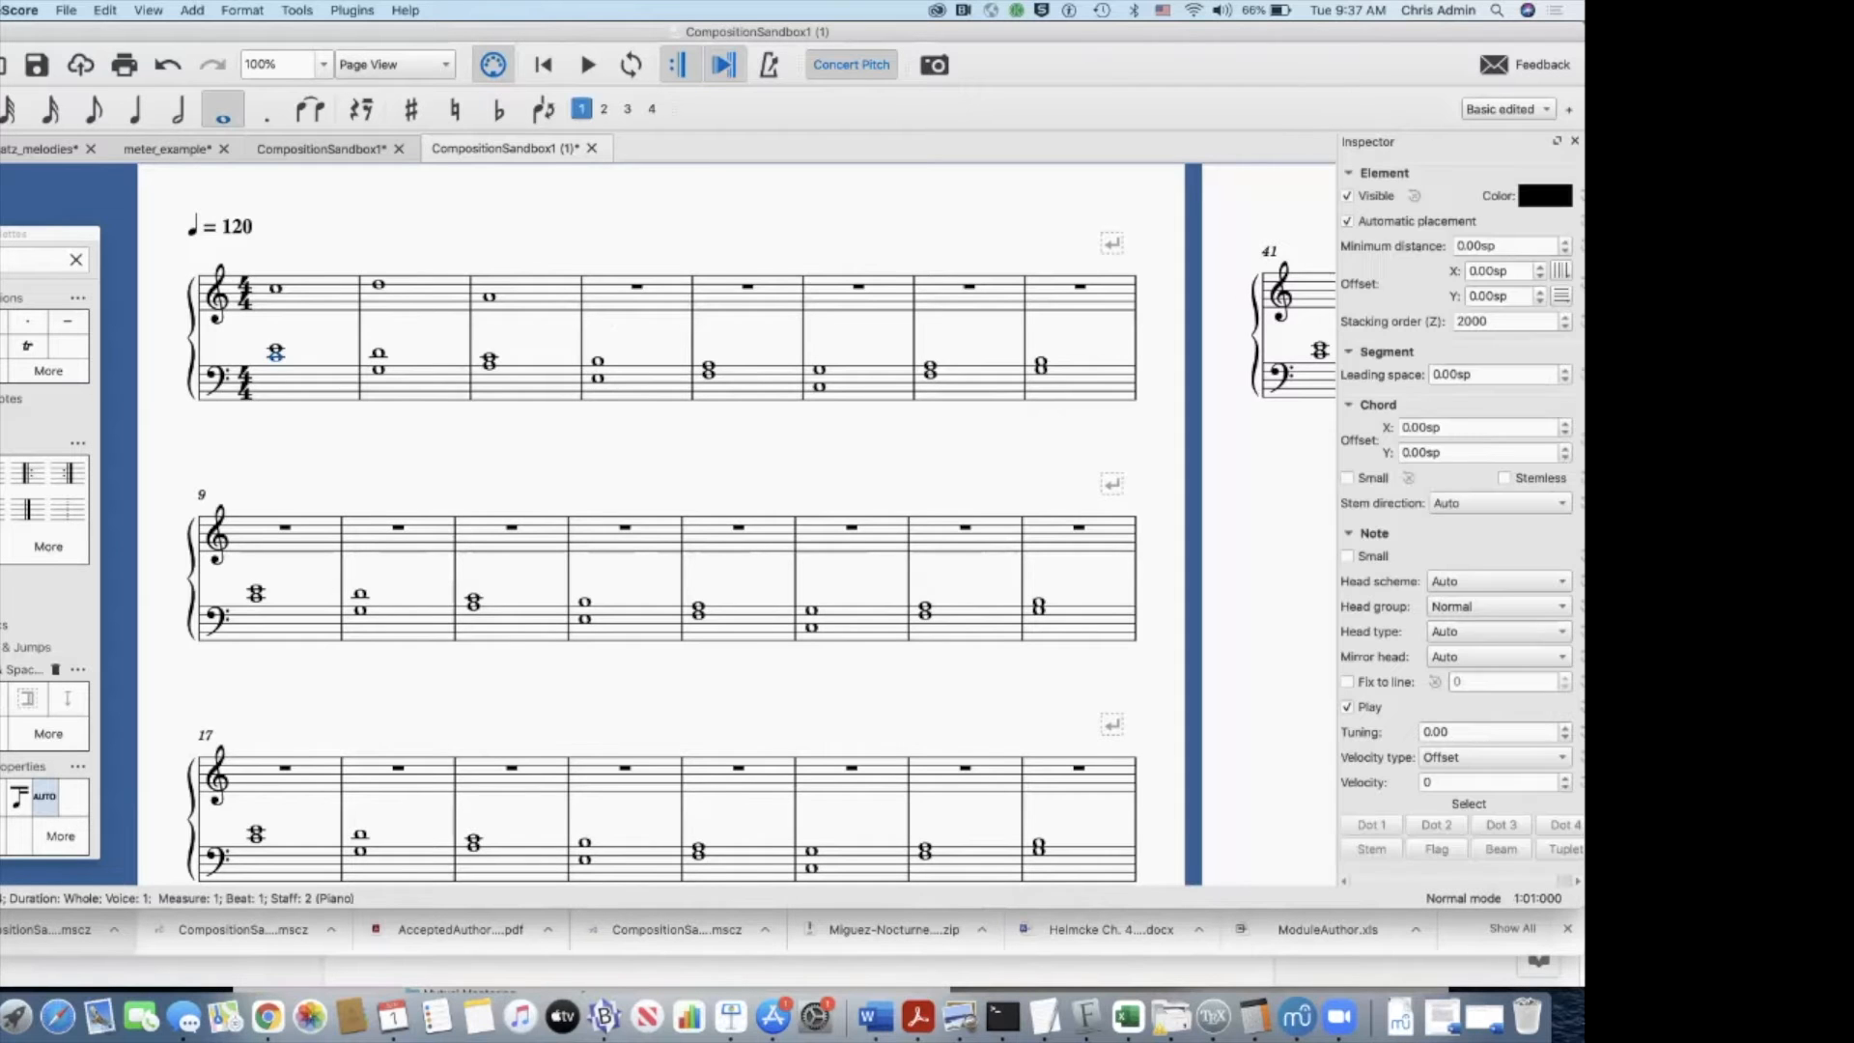
{"action": "left_click", "coordinate": [276, 289]}
{"action": "key", "text": "space"}
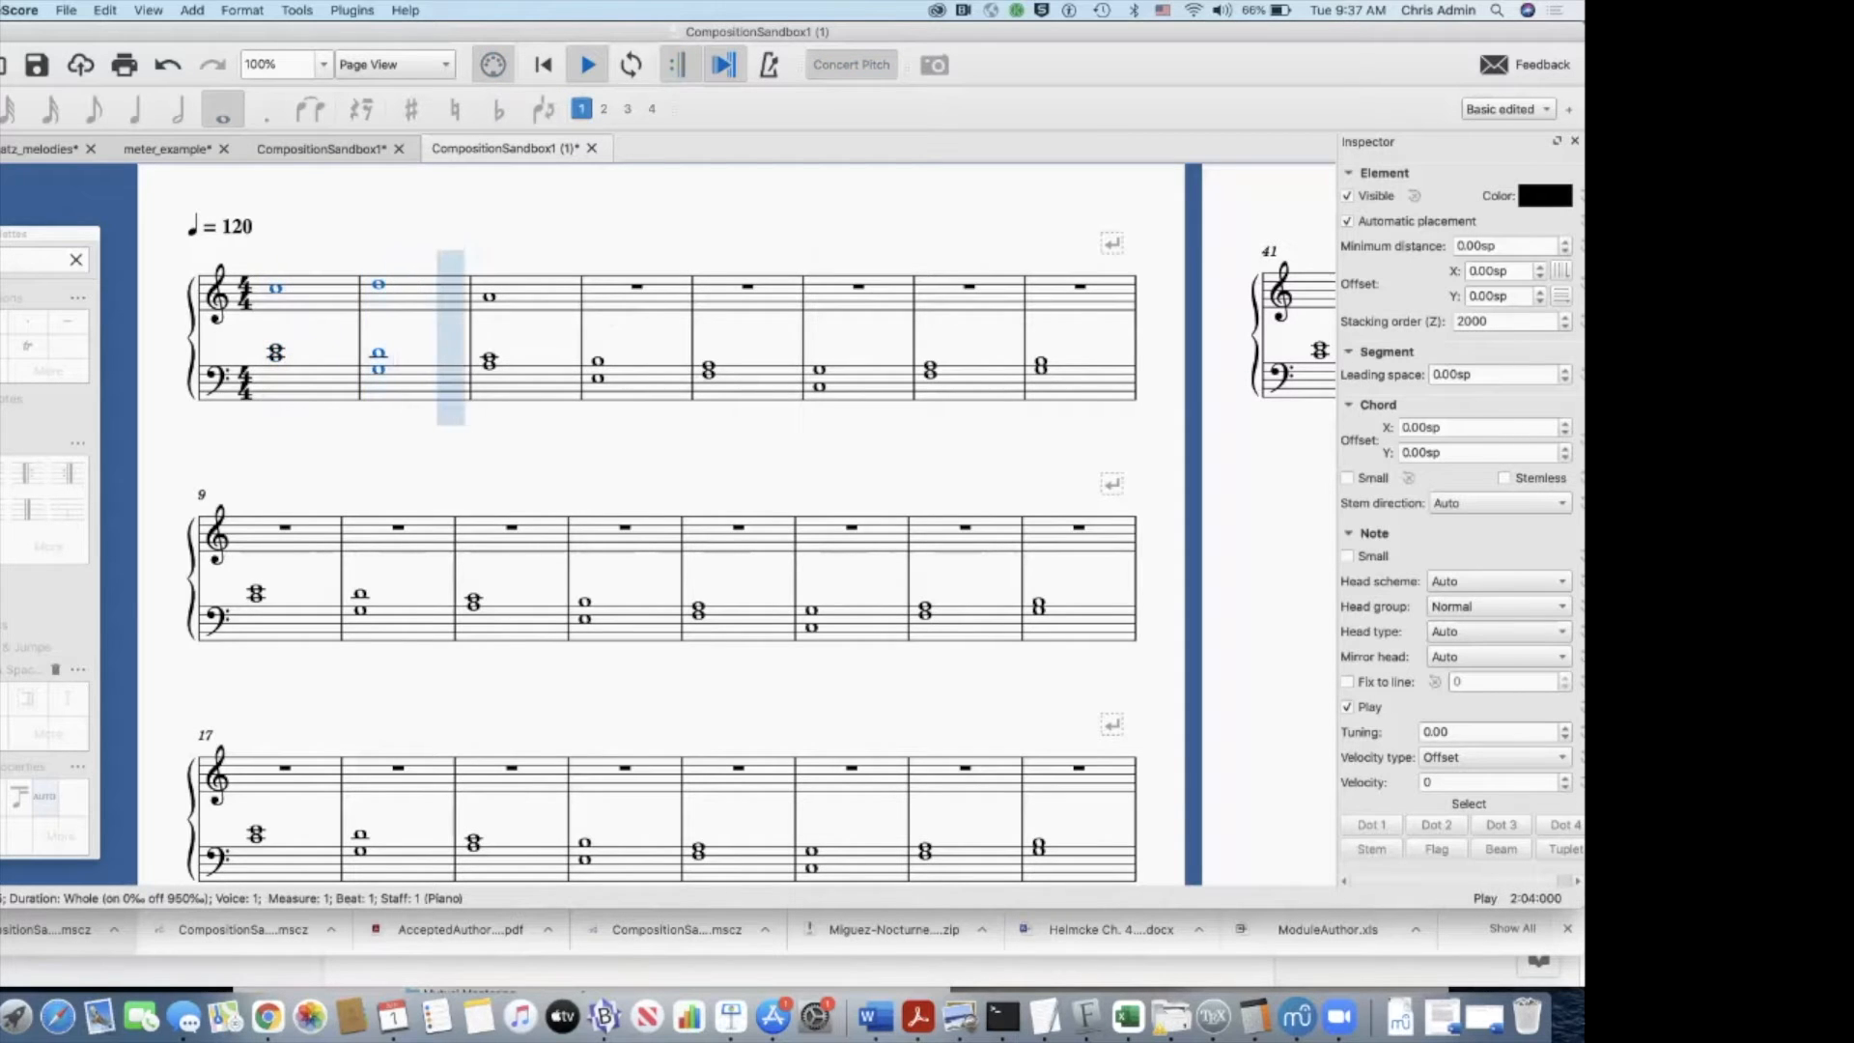
{"action": "key", "text": "space"}
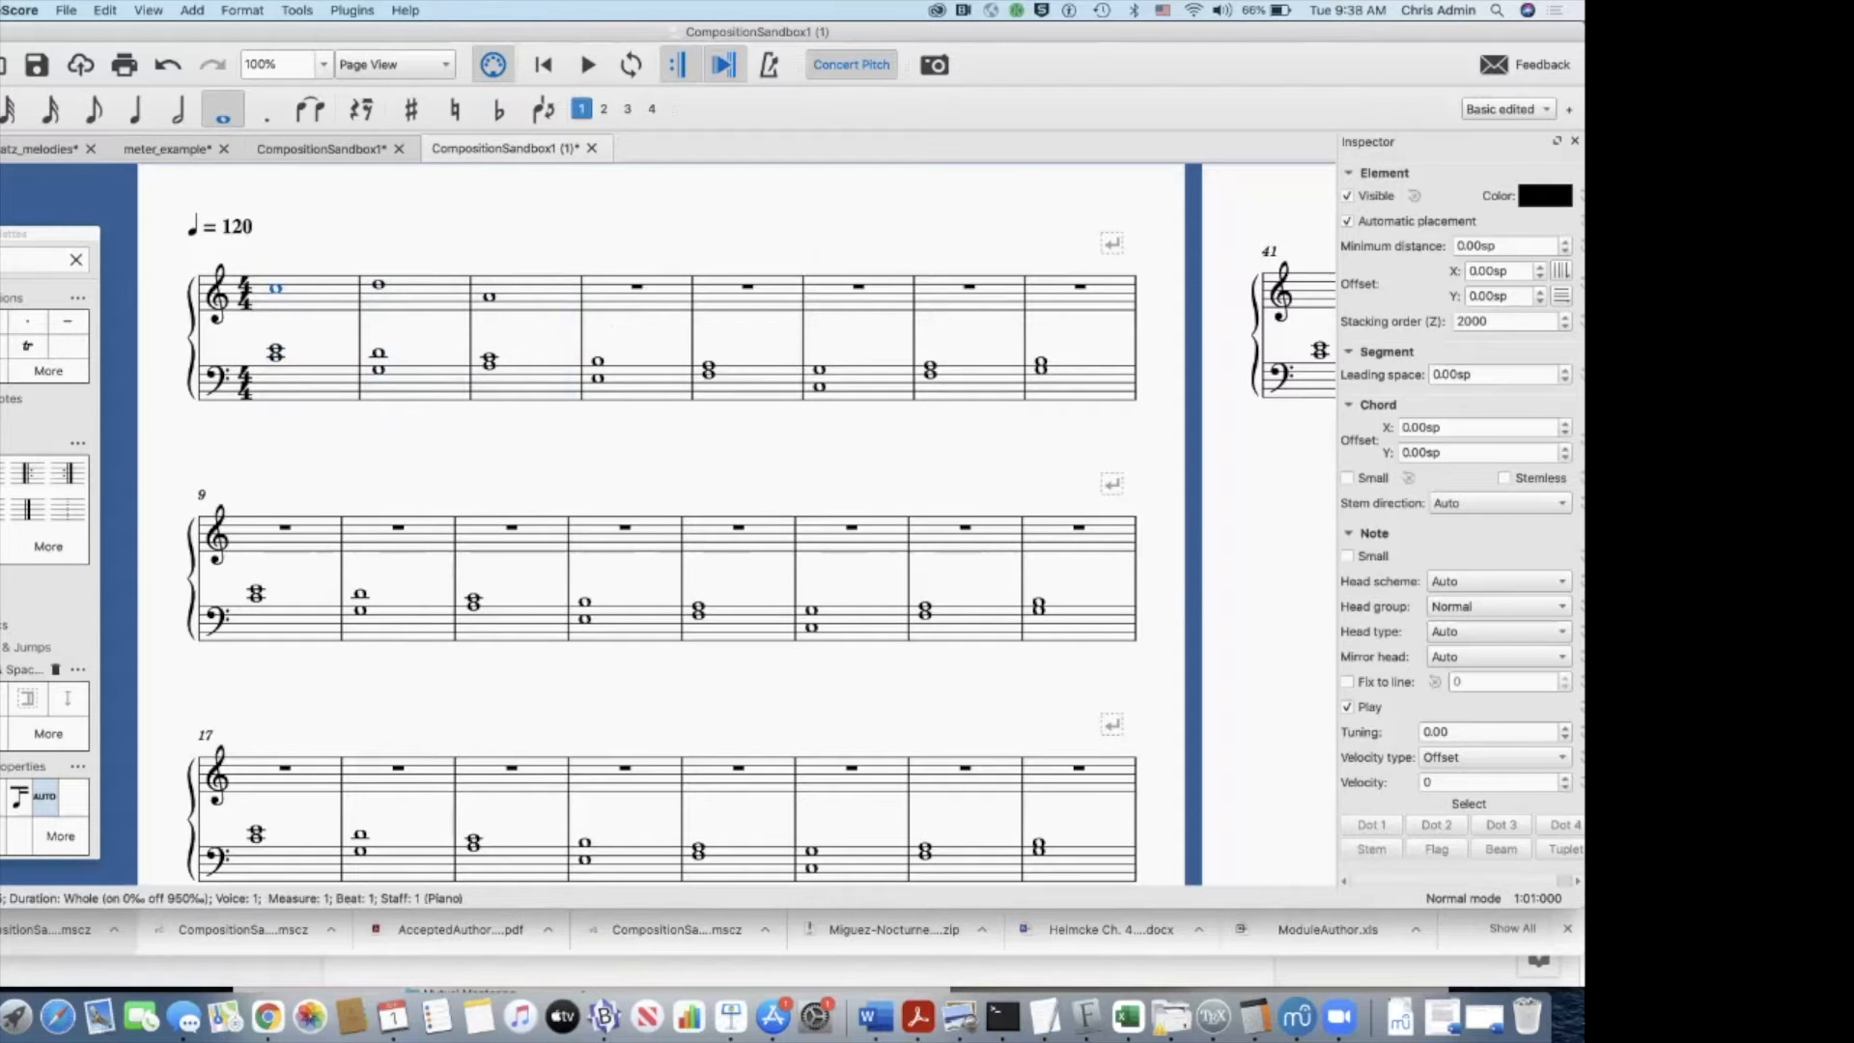
Step: Check the staff 2 directions on the Blackboard page, and enter treble half notes C, D, C, B across measures 9 and 10 in MuseScore
{"action": "key", "text": "super+Tab"}
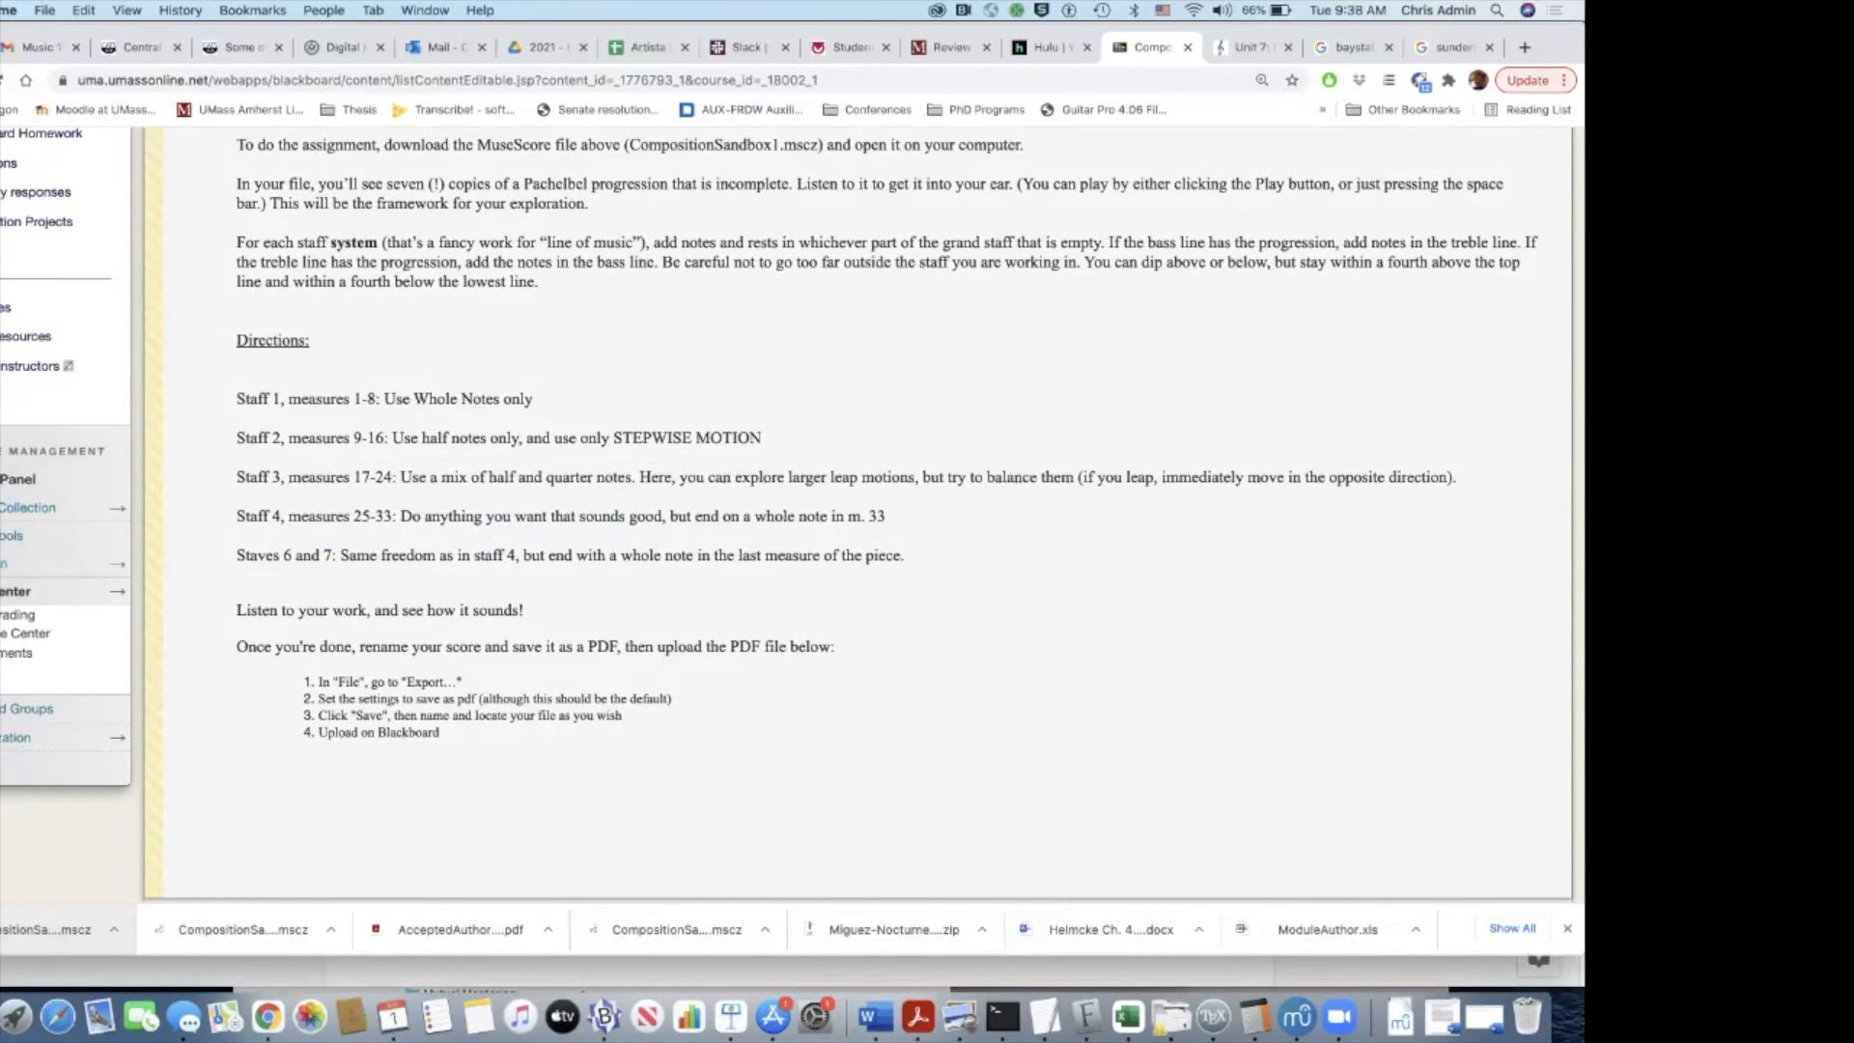
{"action": "key", "text": "super+Tab"}
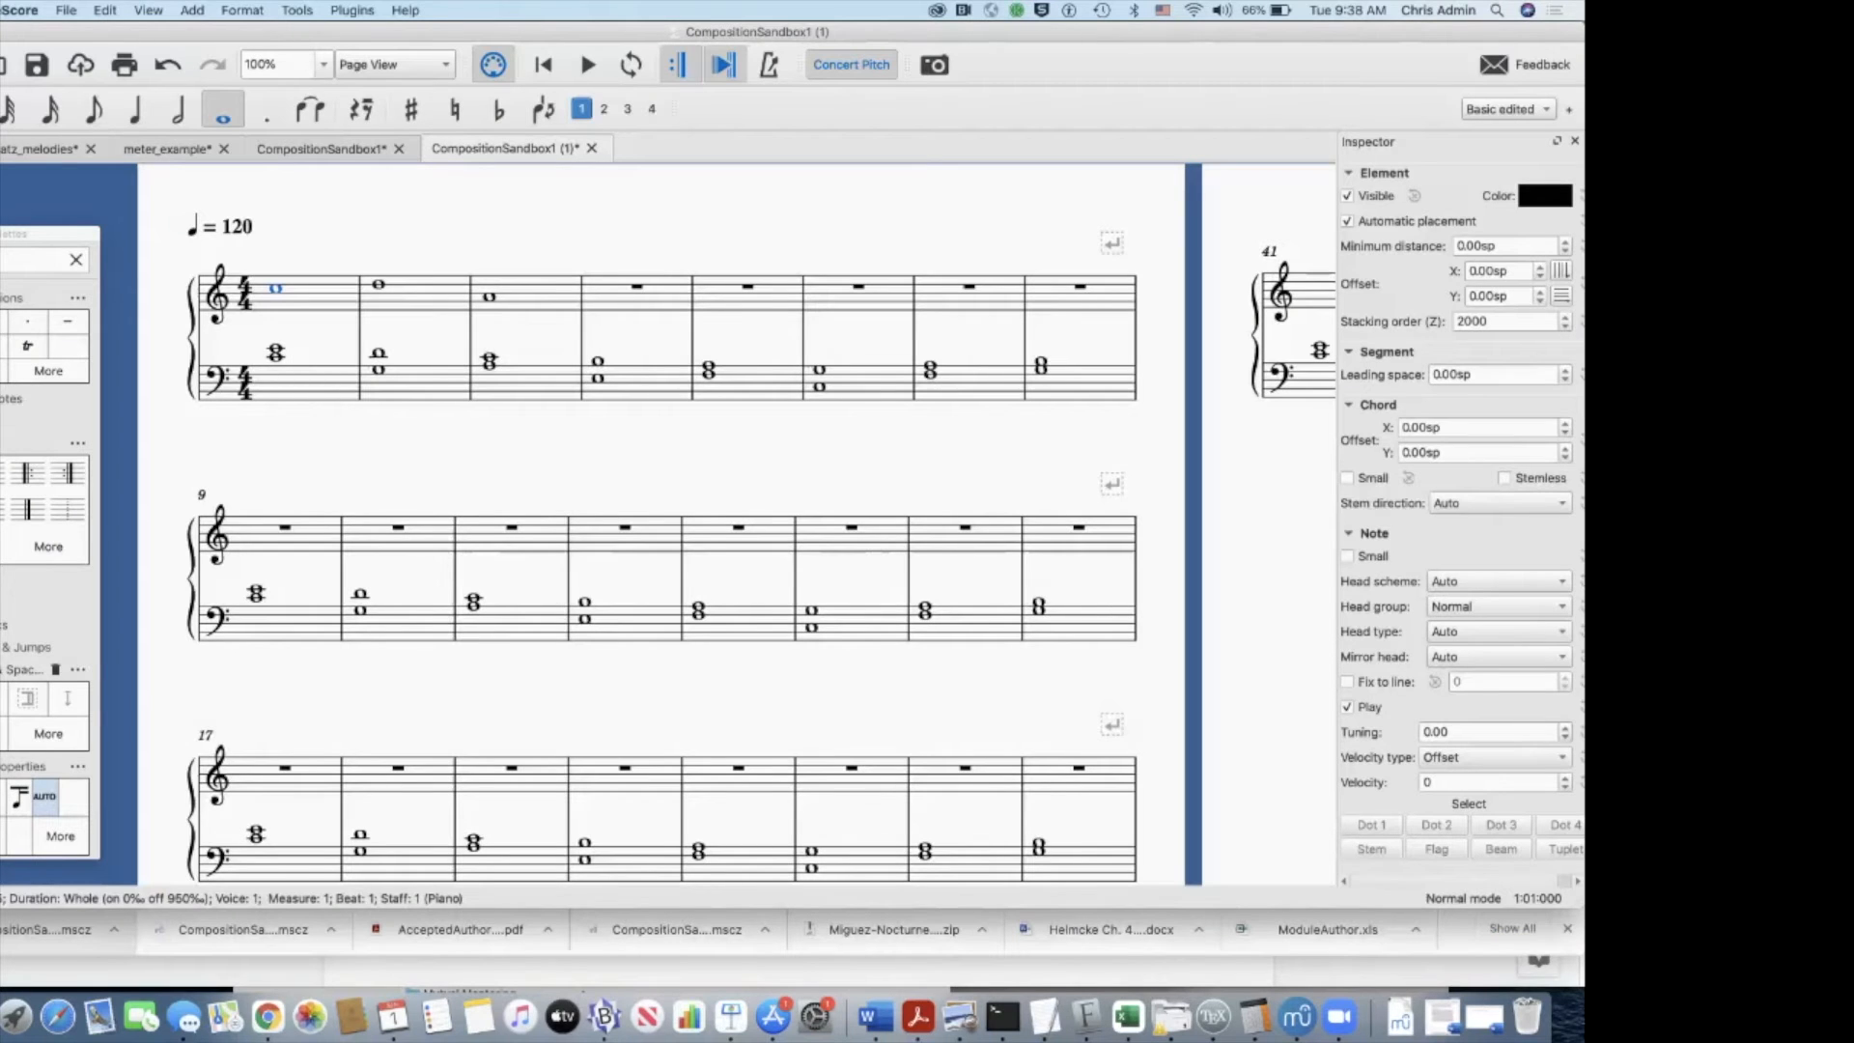
{"action": "left_click", "coordinate": [285, 528]}
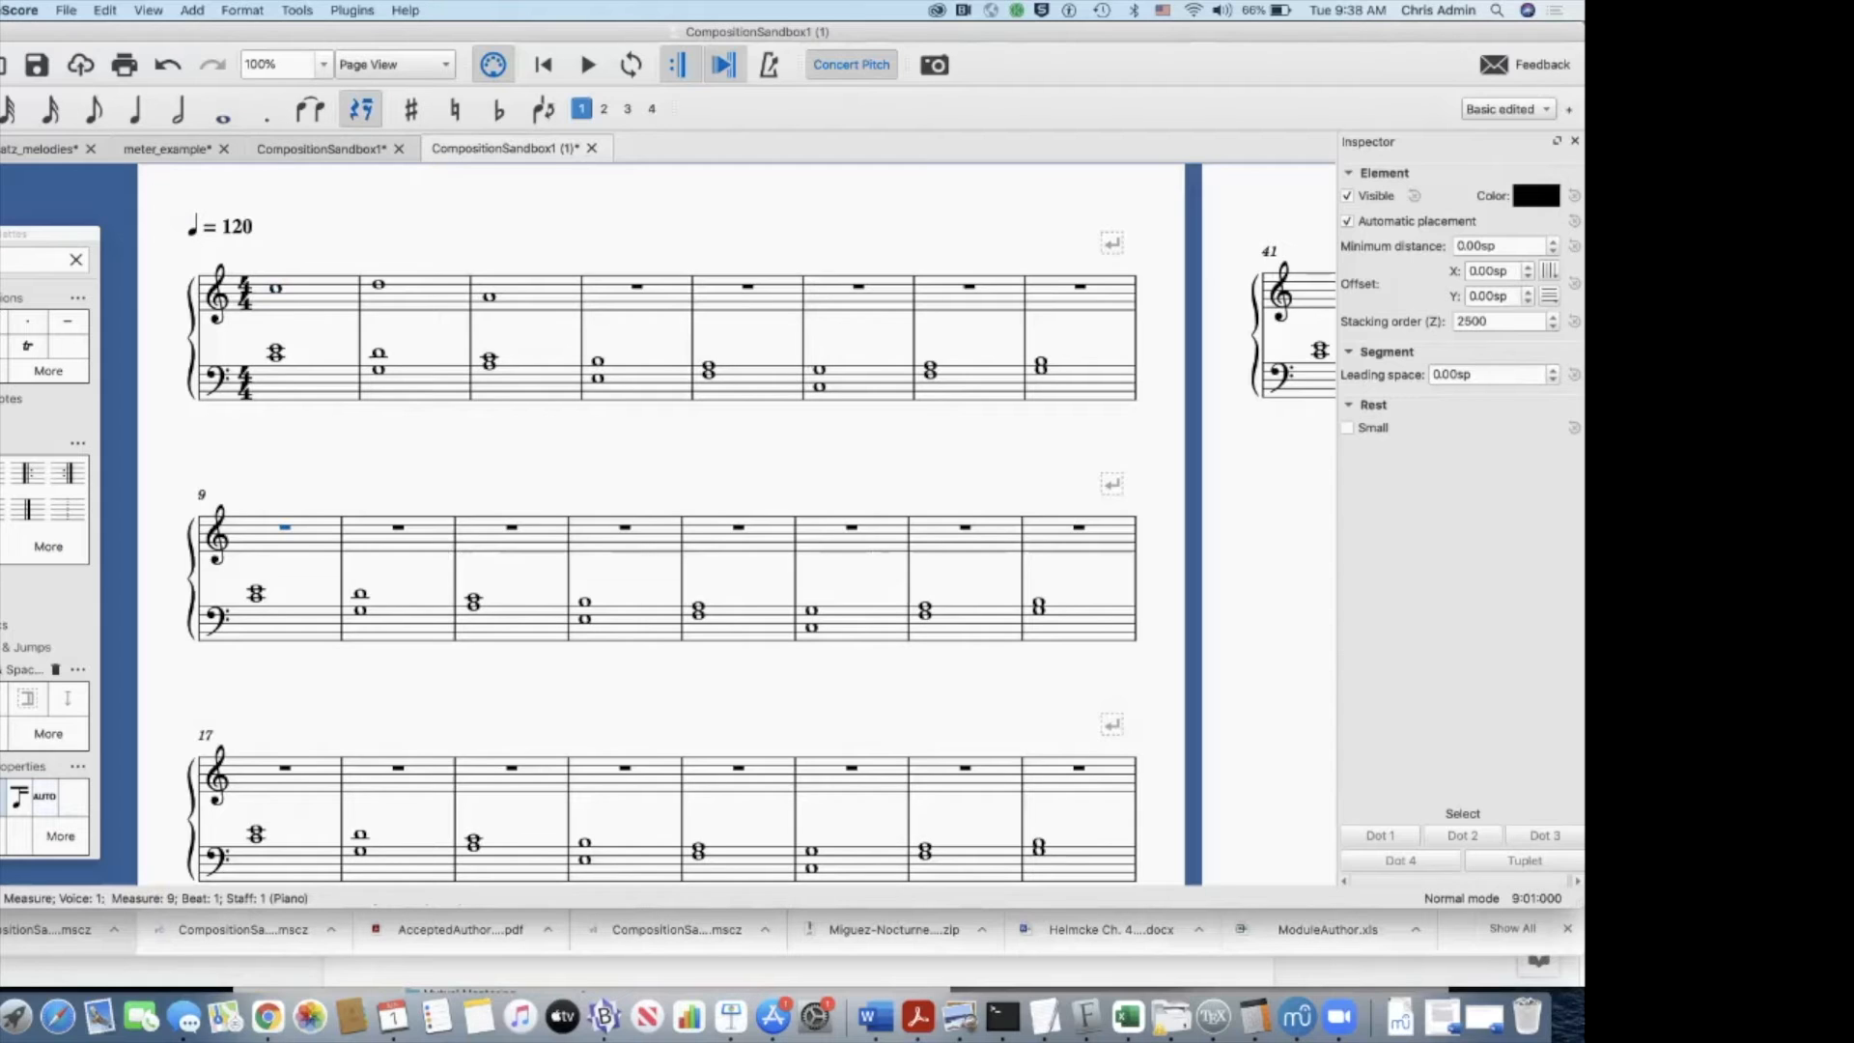
{"action": "key", "text": "6"}
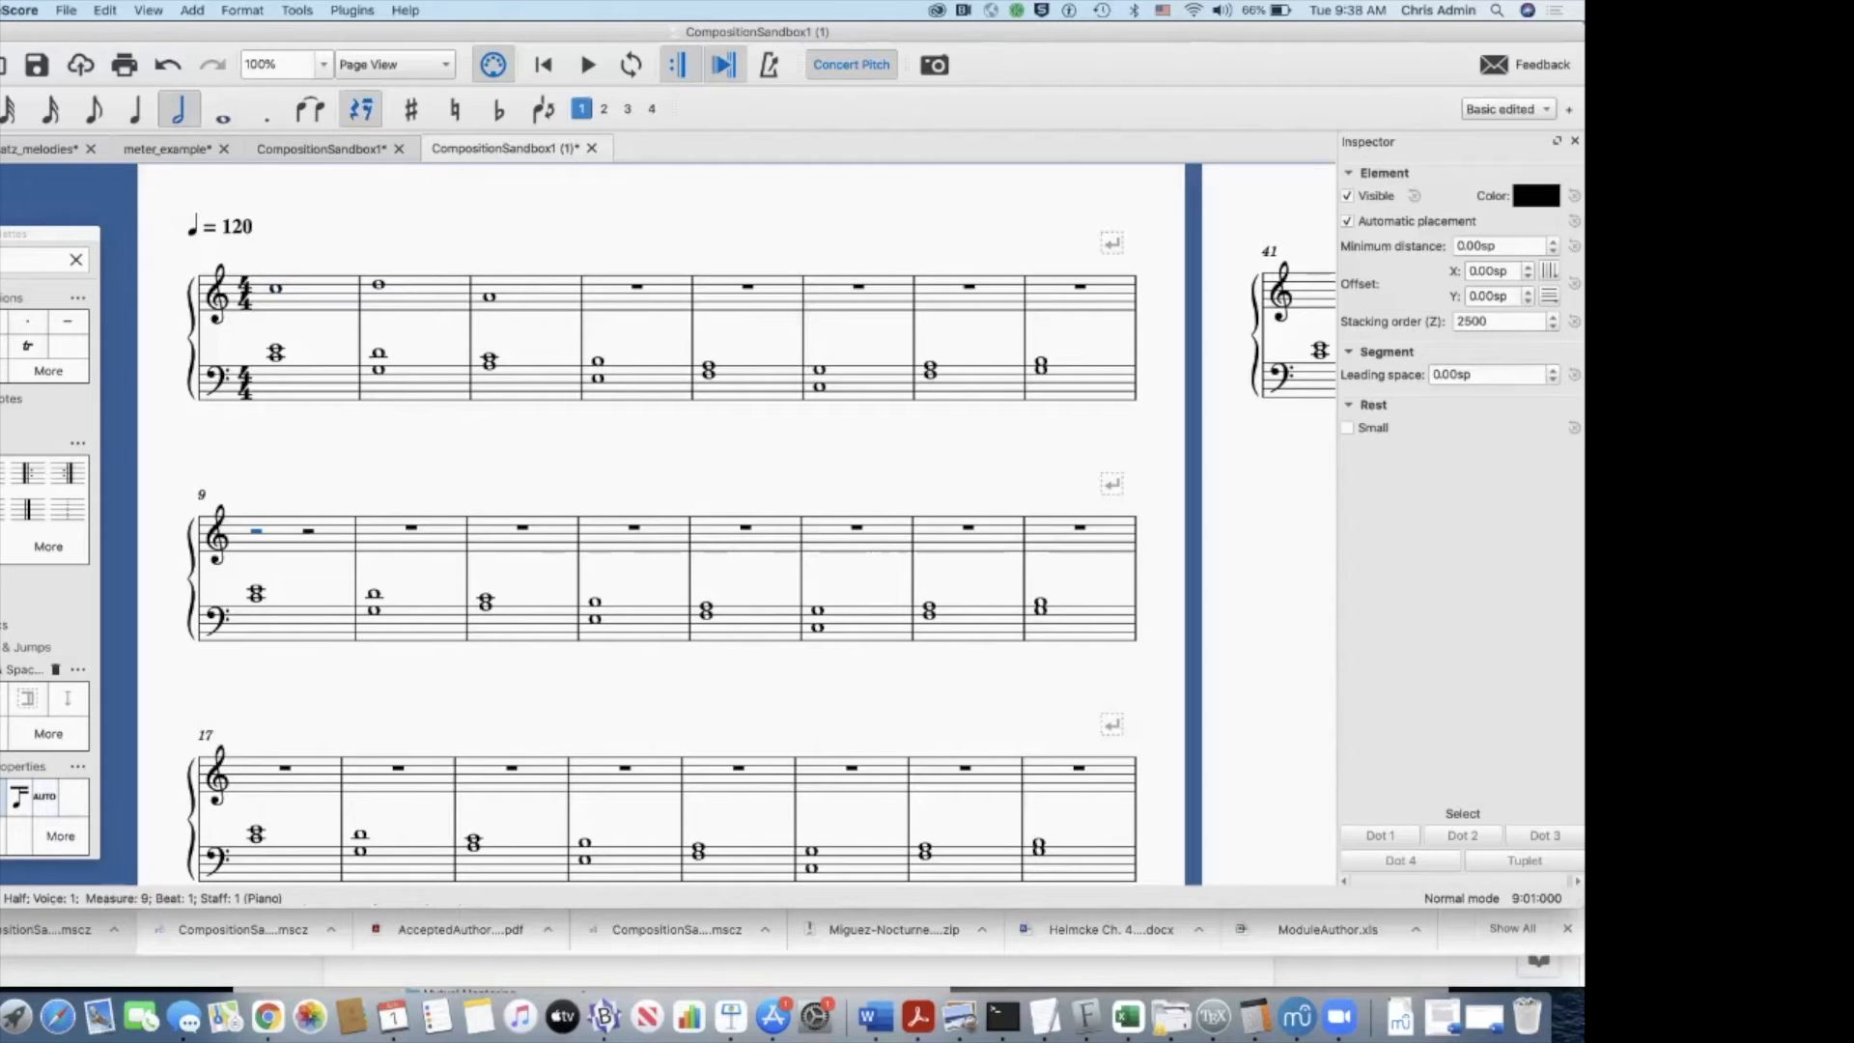
{"action": "key", "text": "n"}
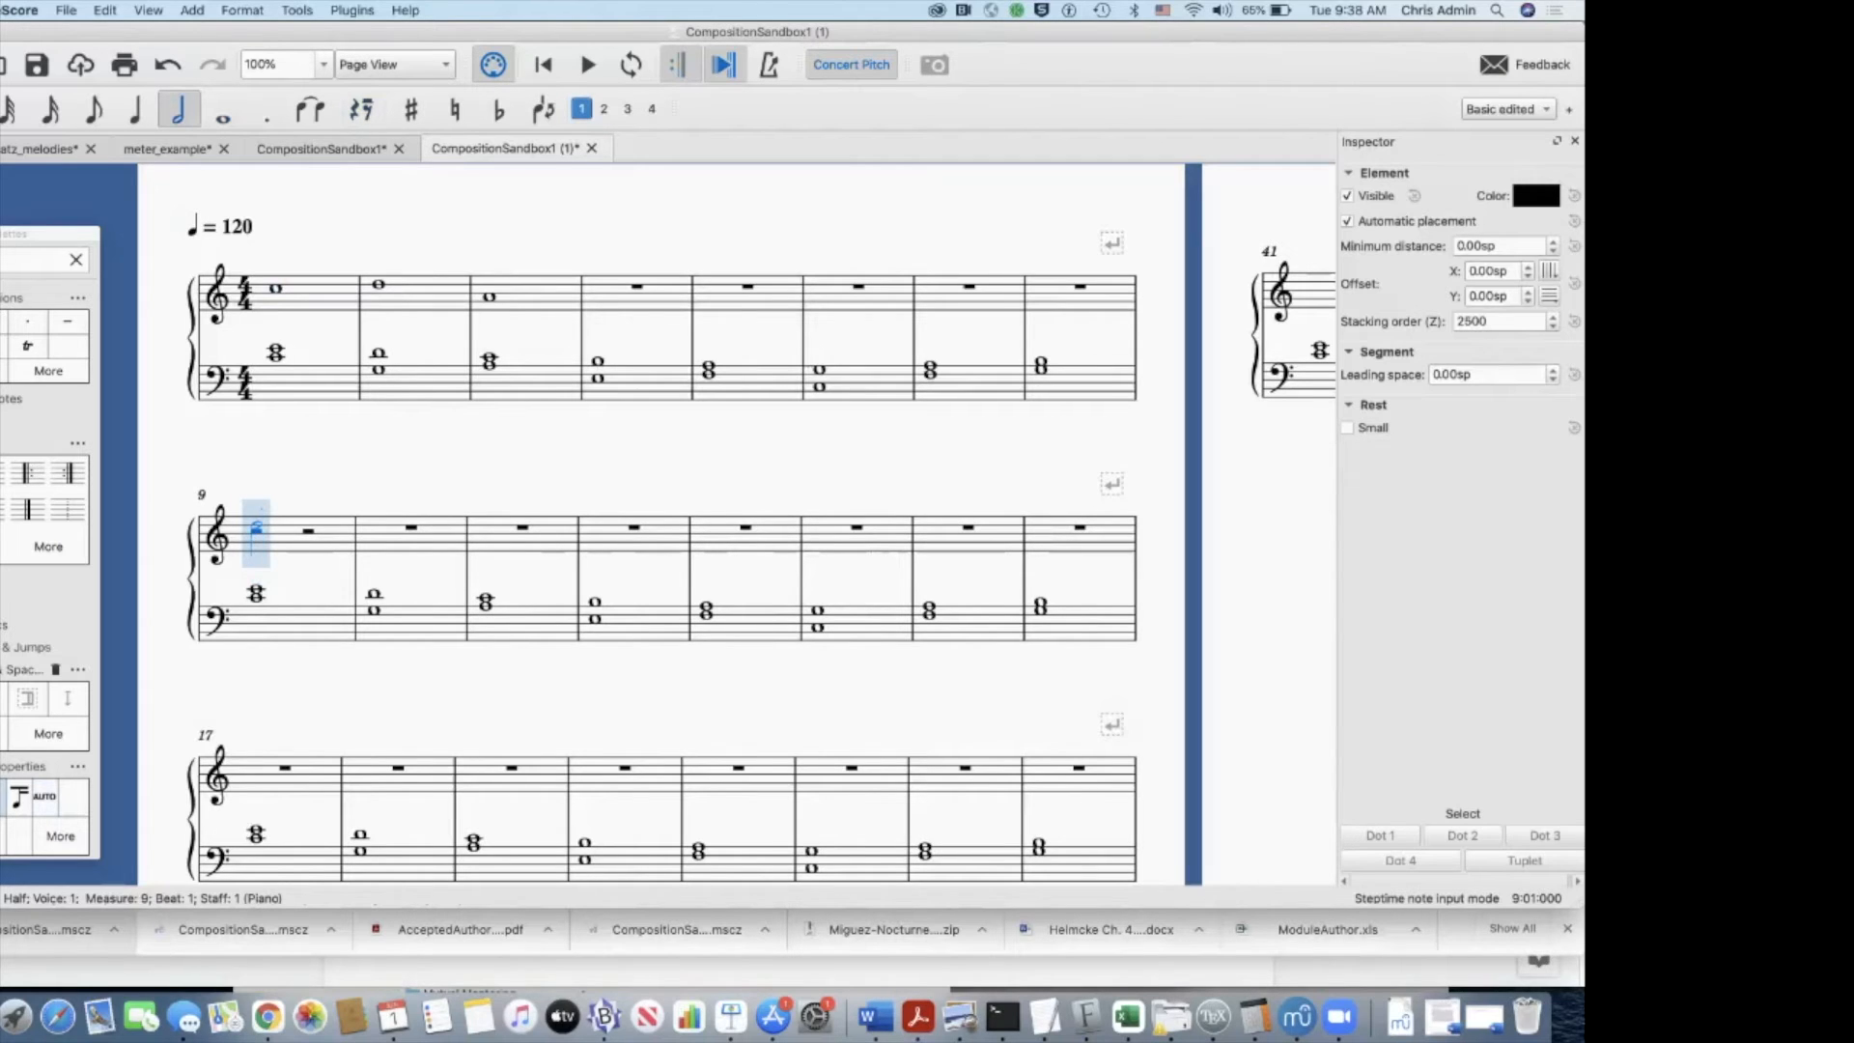
{"action": "left_click", "coordinate": [256, 530]}
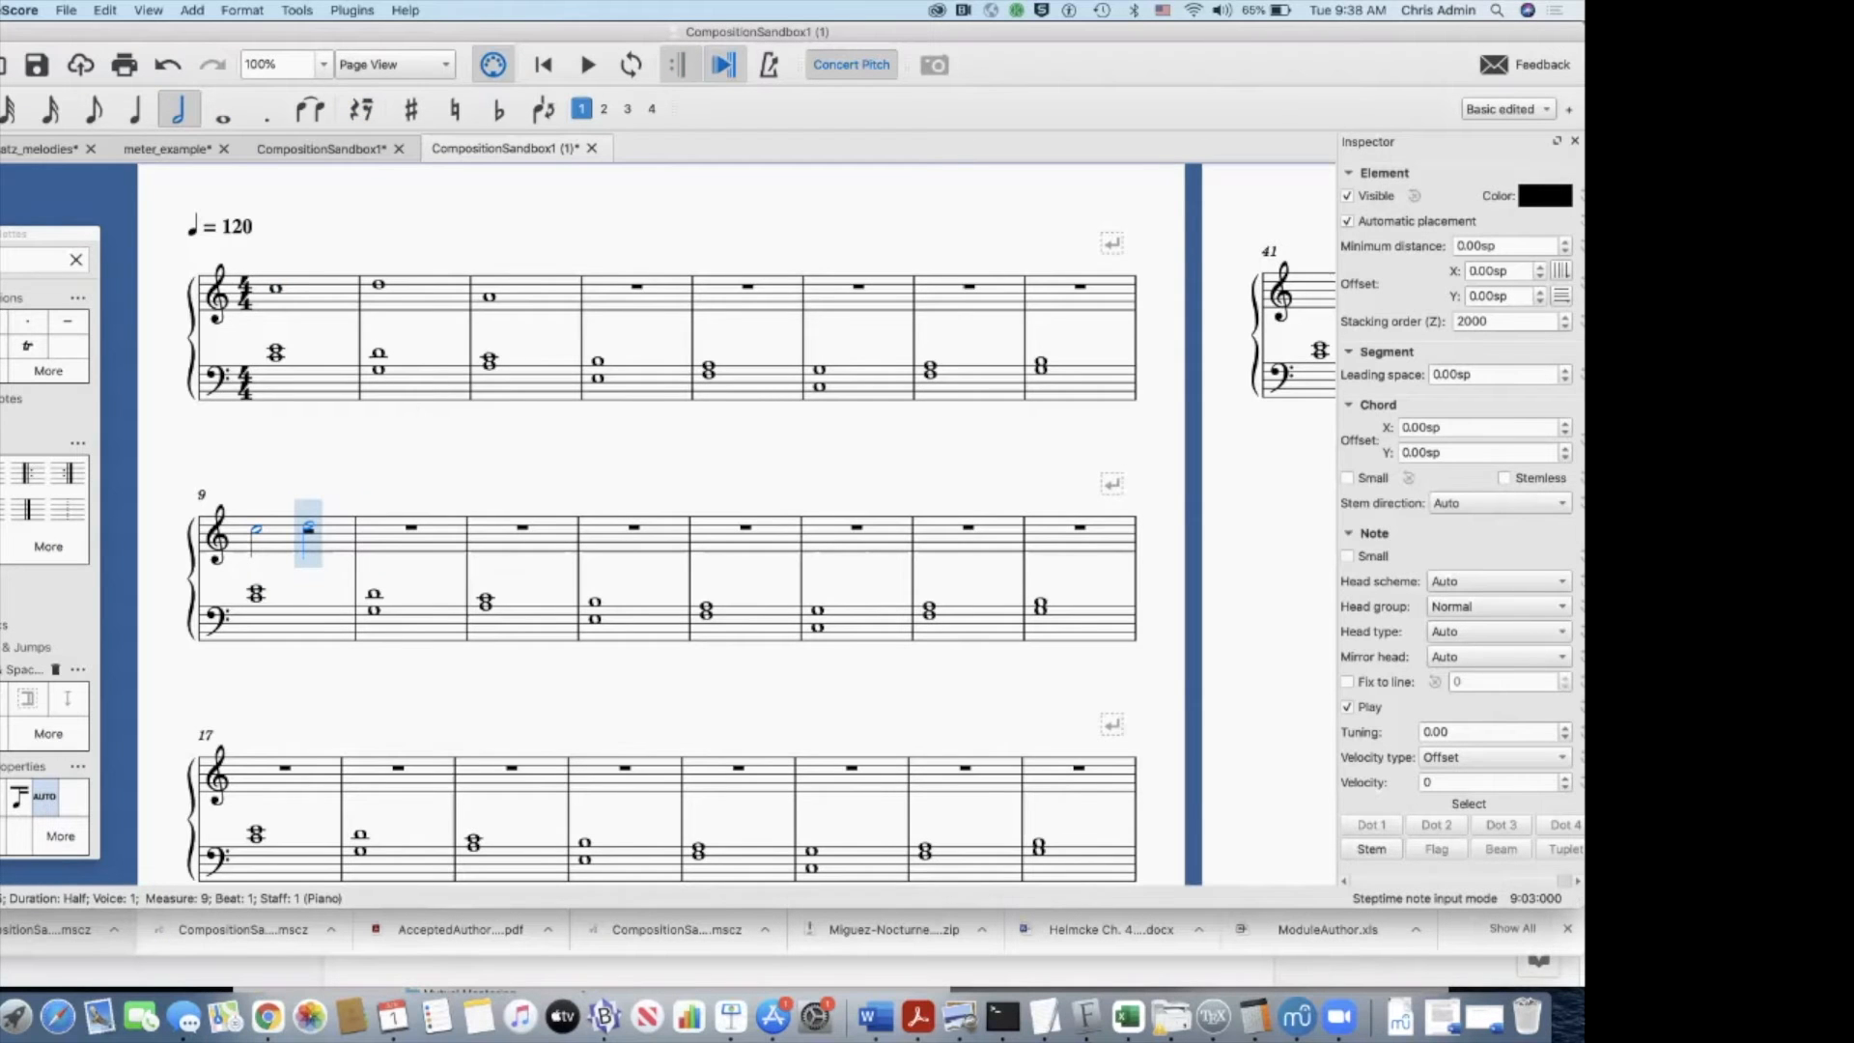
{"action": "left_click", "coordinate": [308, 527]}
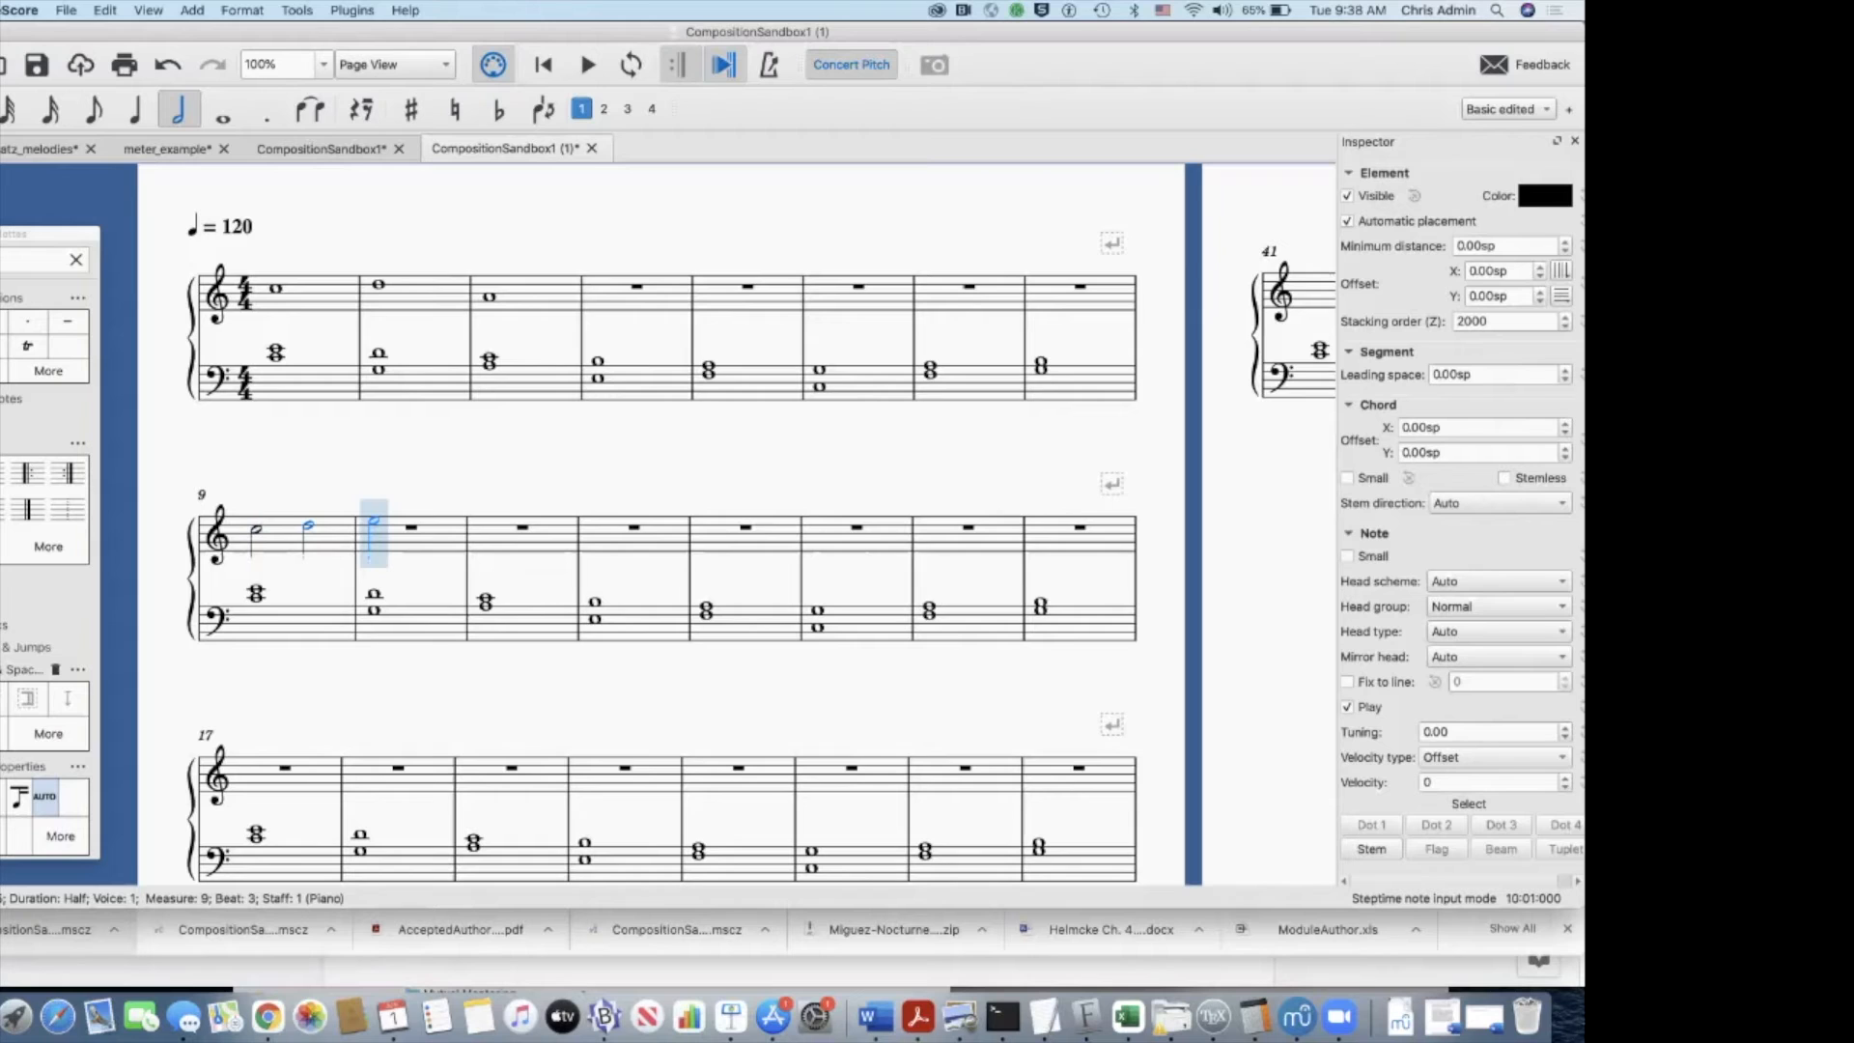
{"action": "left_click", "coordinate": [373, 530]}
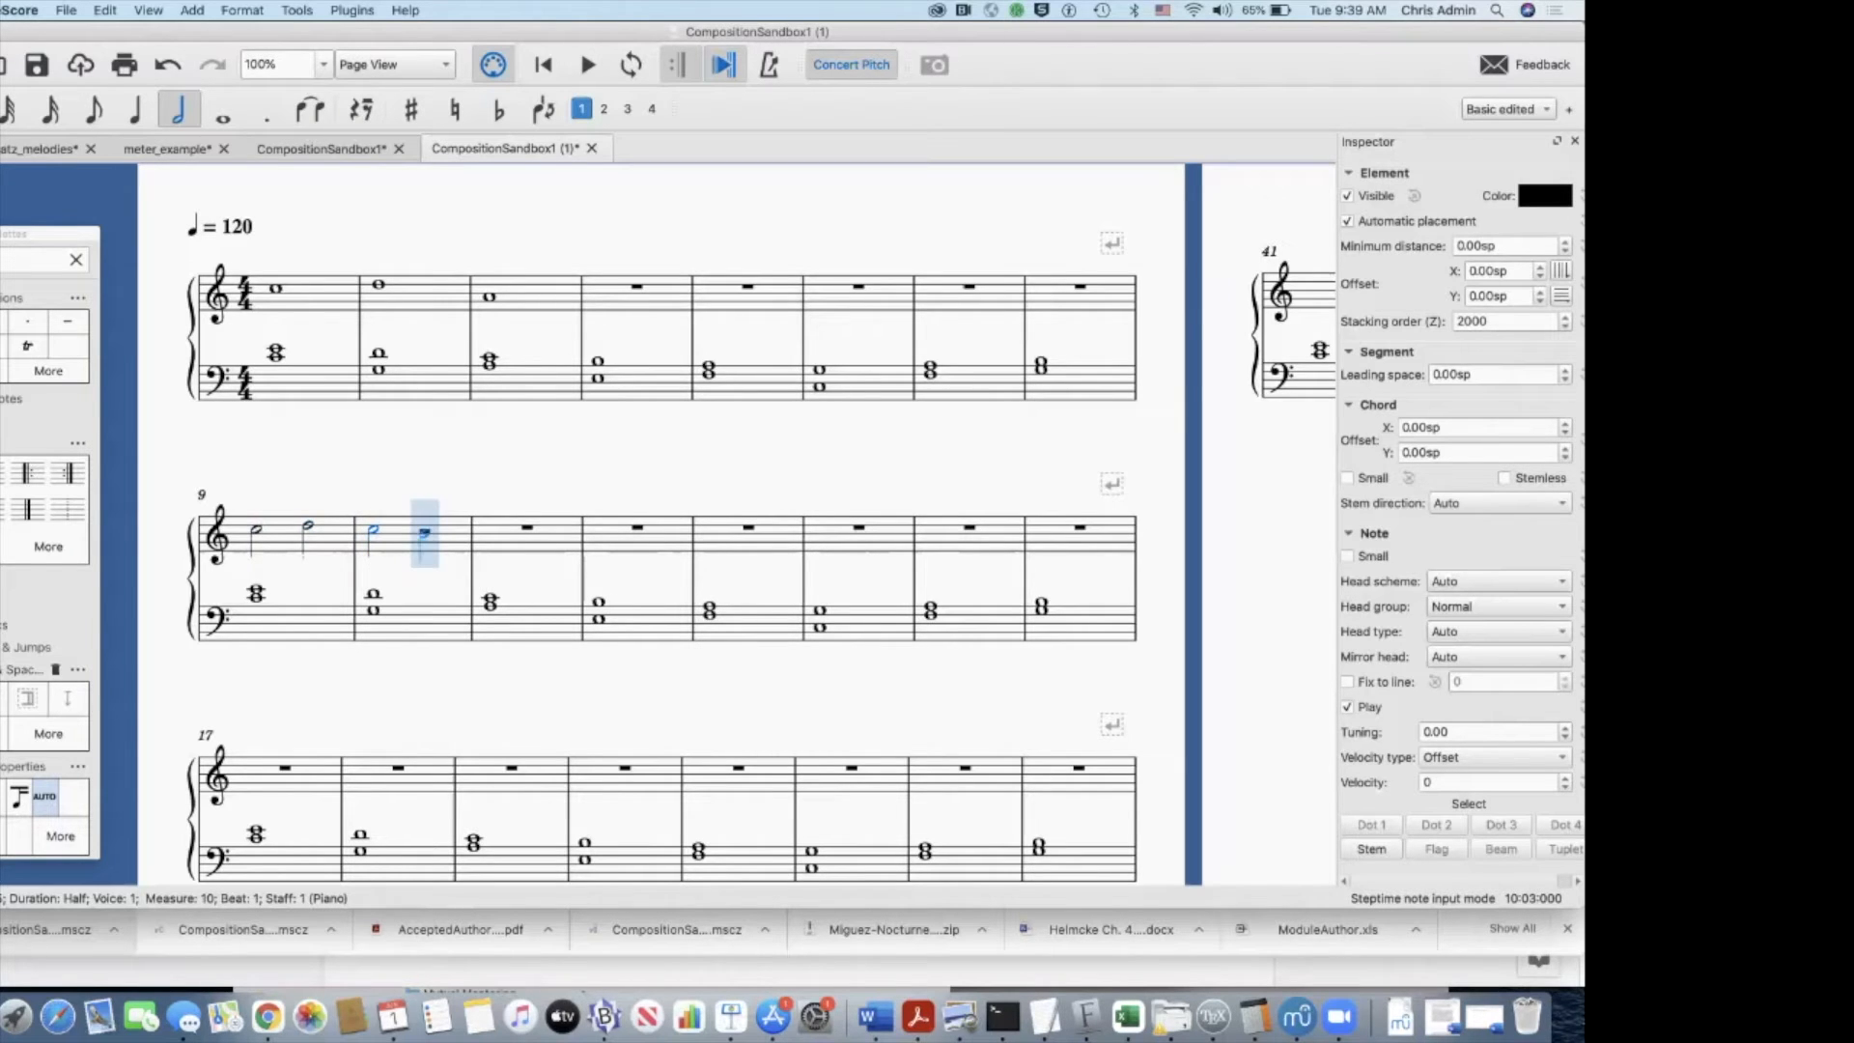
{"action": "left_click", "coordinate": [424, 533]}
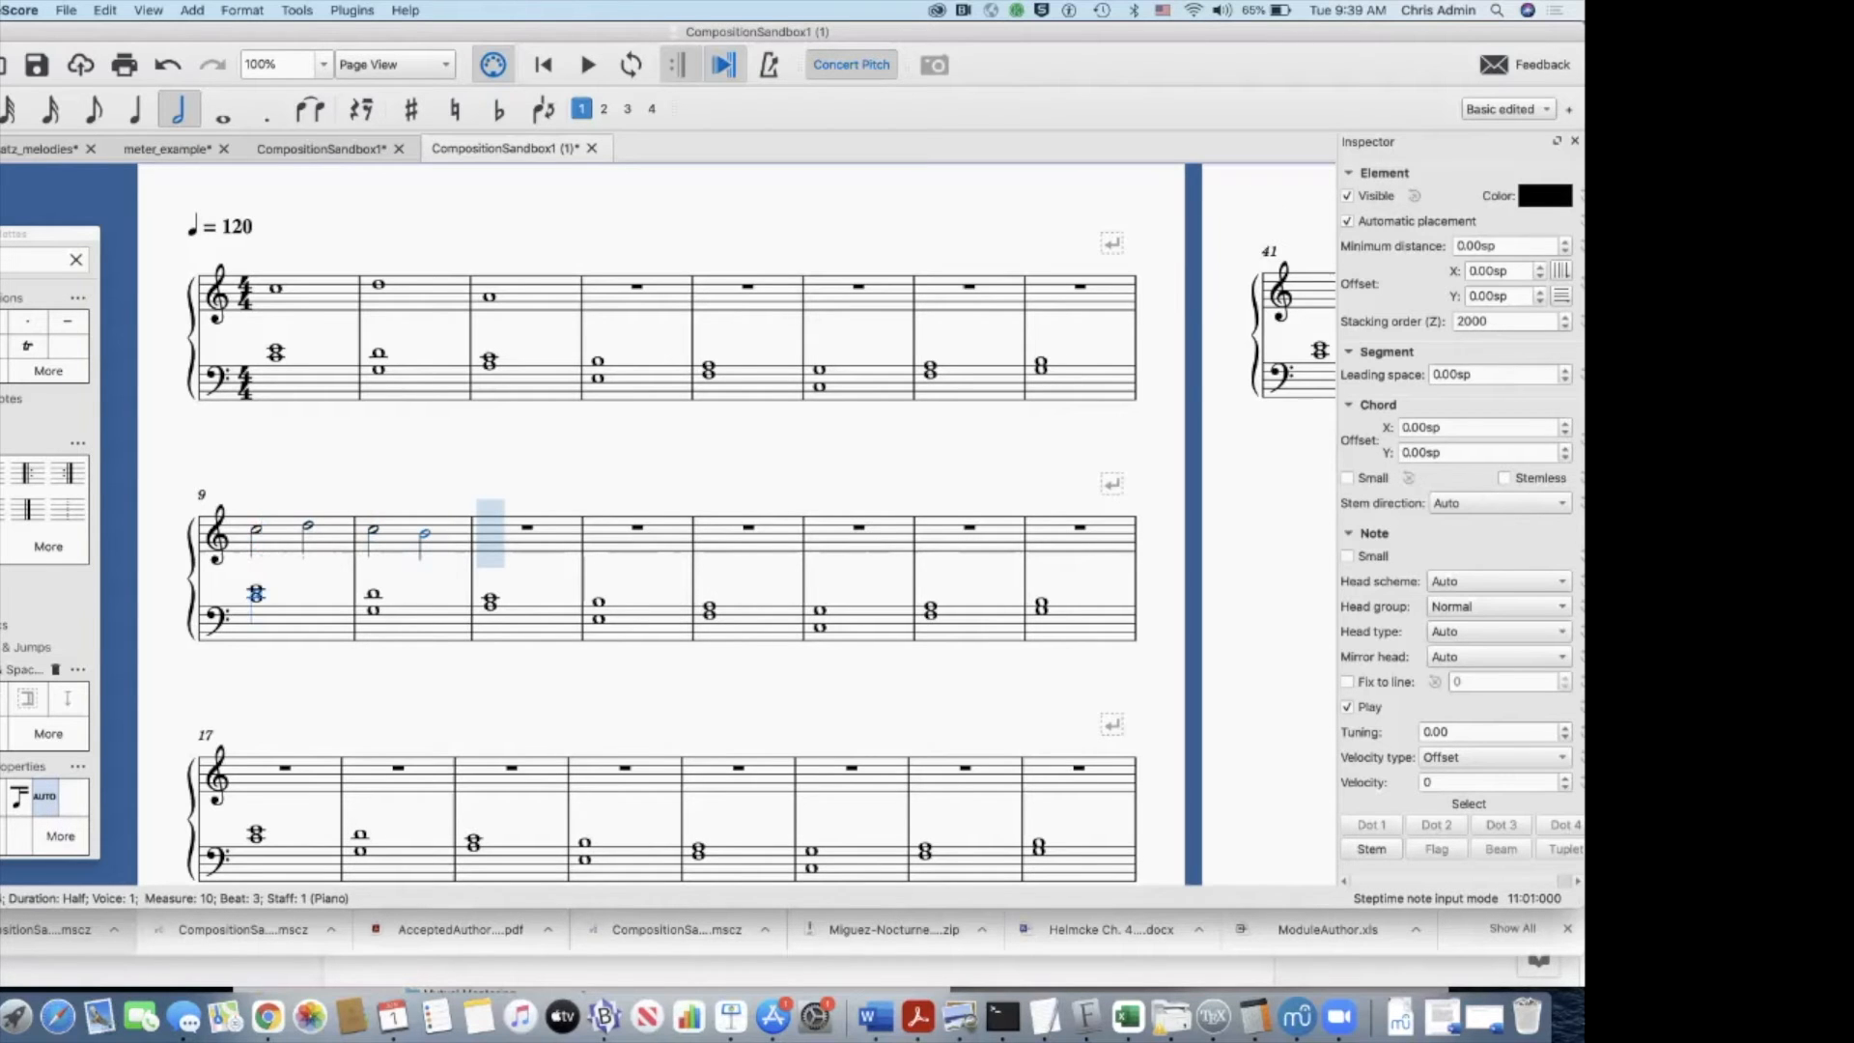
{"action": "key", "text": "Escape"}
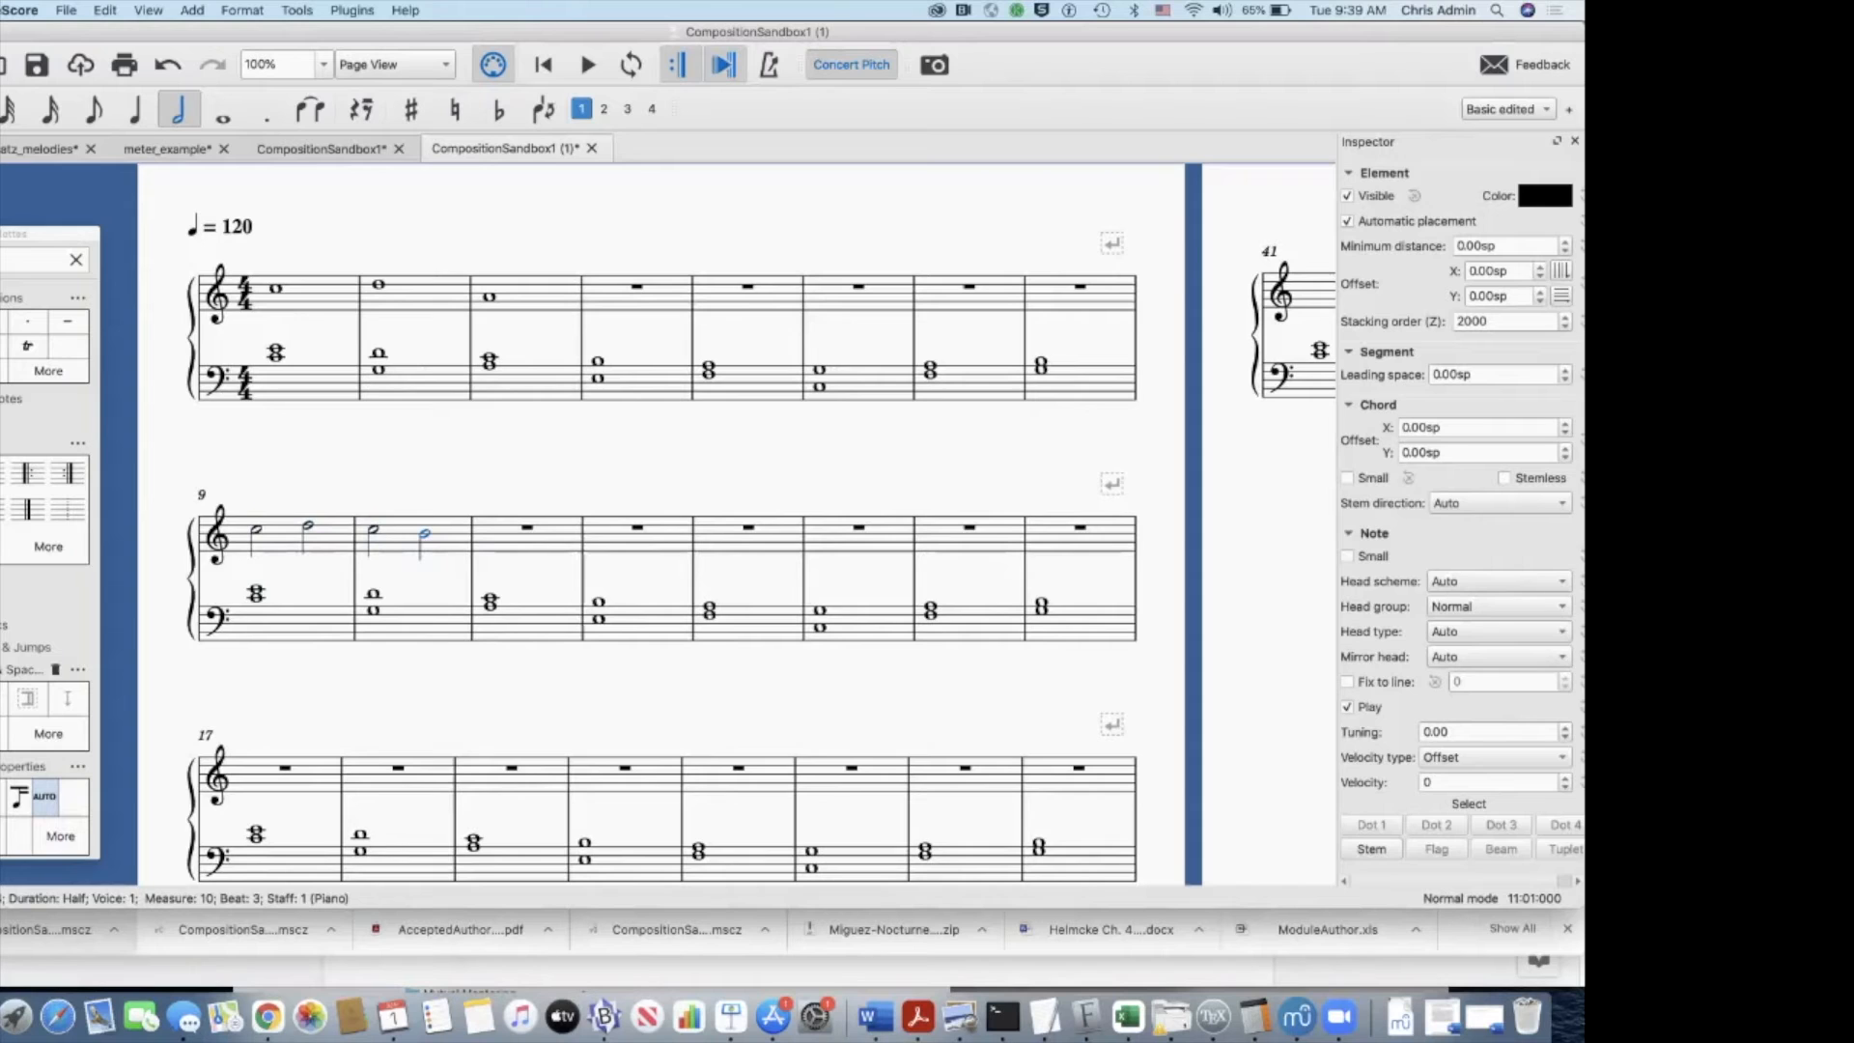
Step: Lower the last three treble half notes of measures 9 and 10 to B, A and G, forming a stepwise descent
{"action": "key", "text": "Left"}
{"action": "key", "text": "Left"}
{"action": "key", "text": "Left"}
{"action": "key", "text": "Right"}
{"action": "key", "text": "Right"}
{"action": "key", "text": "shift+Right"}
{"action": "key", "text": "Left"}
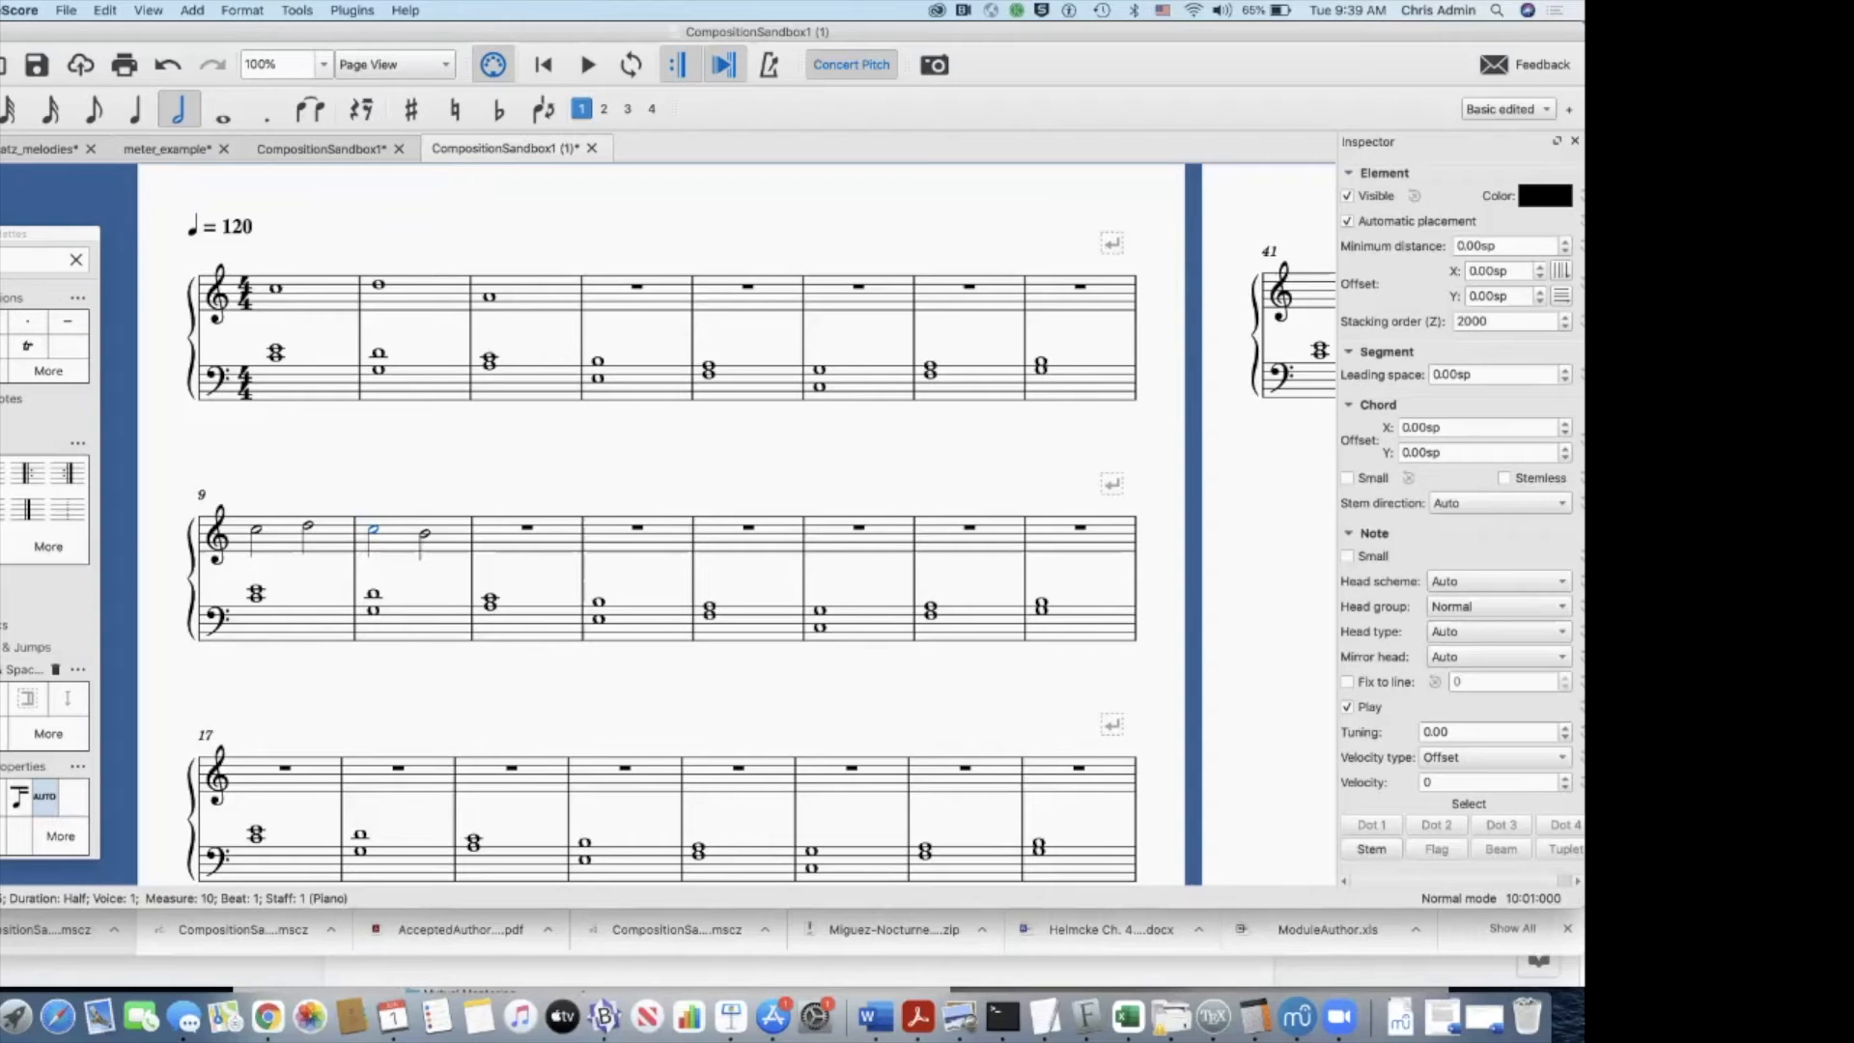
{"action": "key", "text": "Left"}
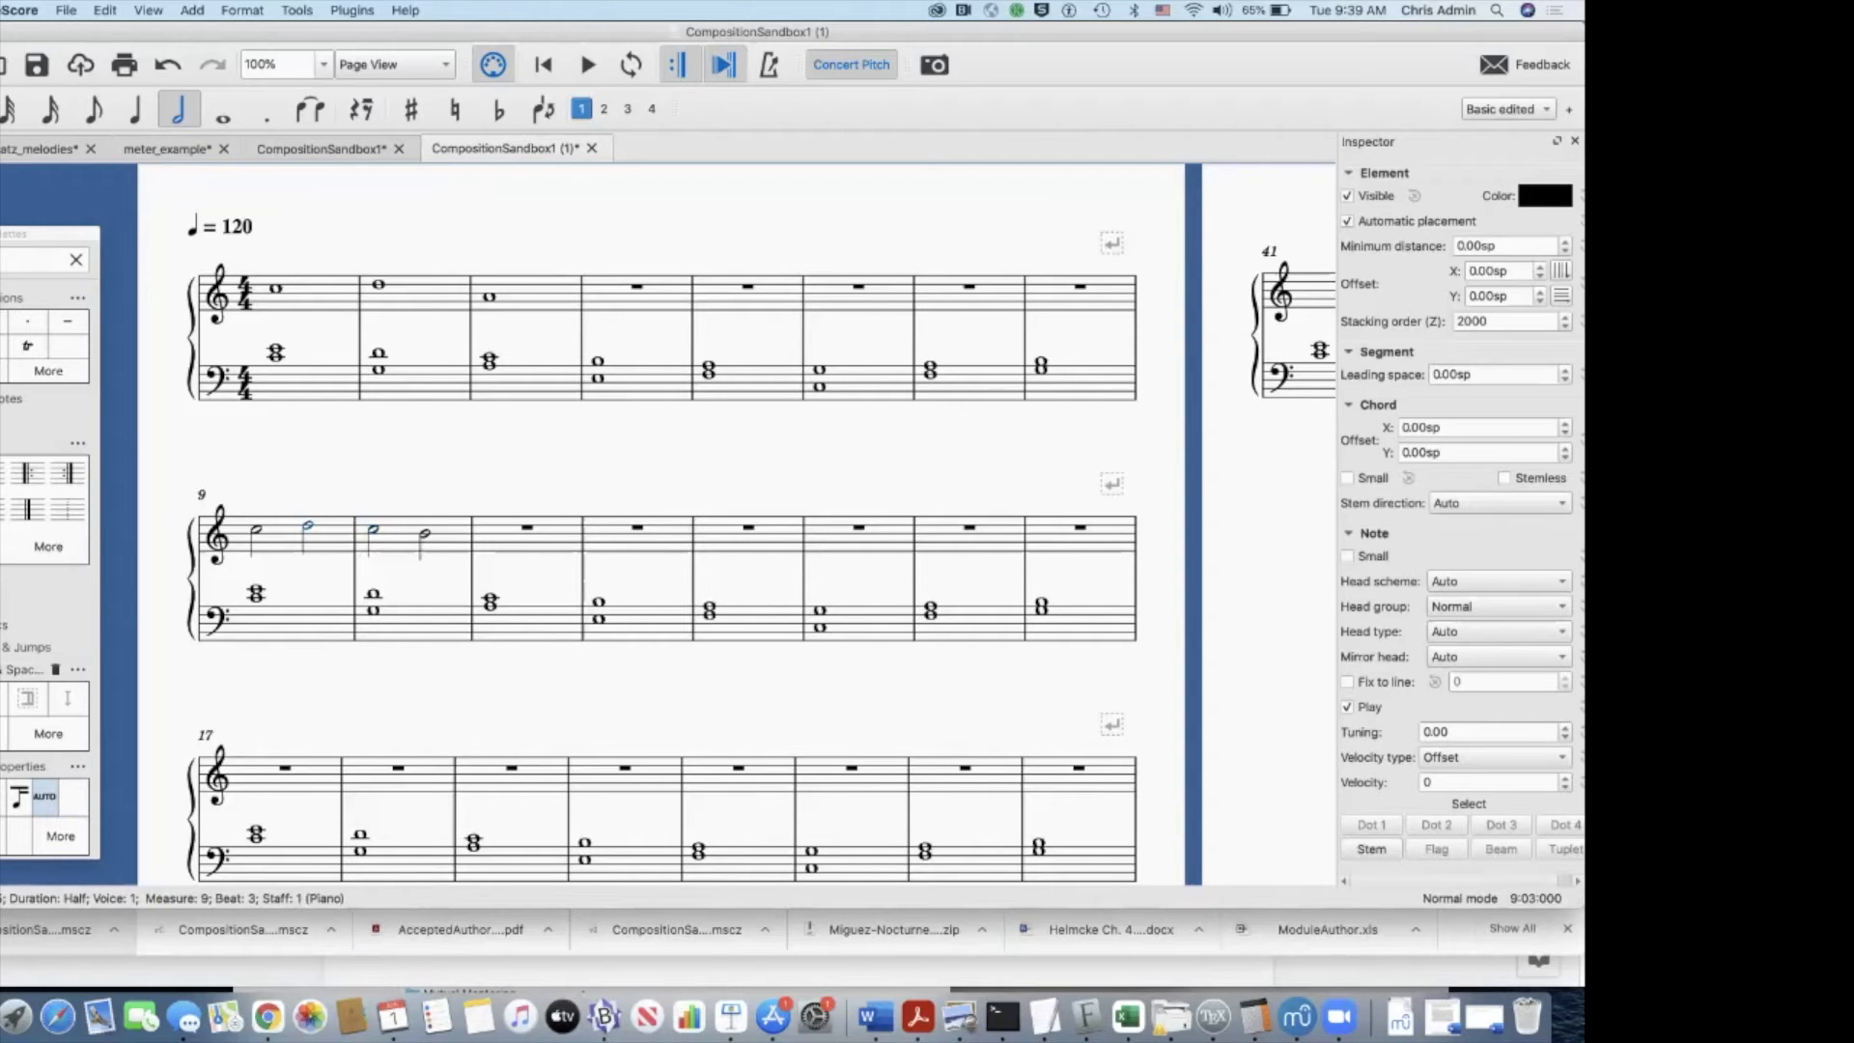
{"action": "key", "text": "Down"}
{"action": "key", "text": "Right"}
{"action": "key", "text": "Down"}
{"action": "key", "text": "Up"}
{"action": "key", "text": "Right"}
{"action": "key", "text": "Down"}
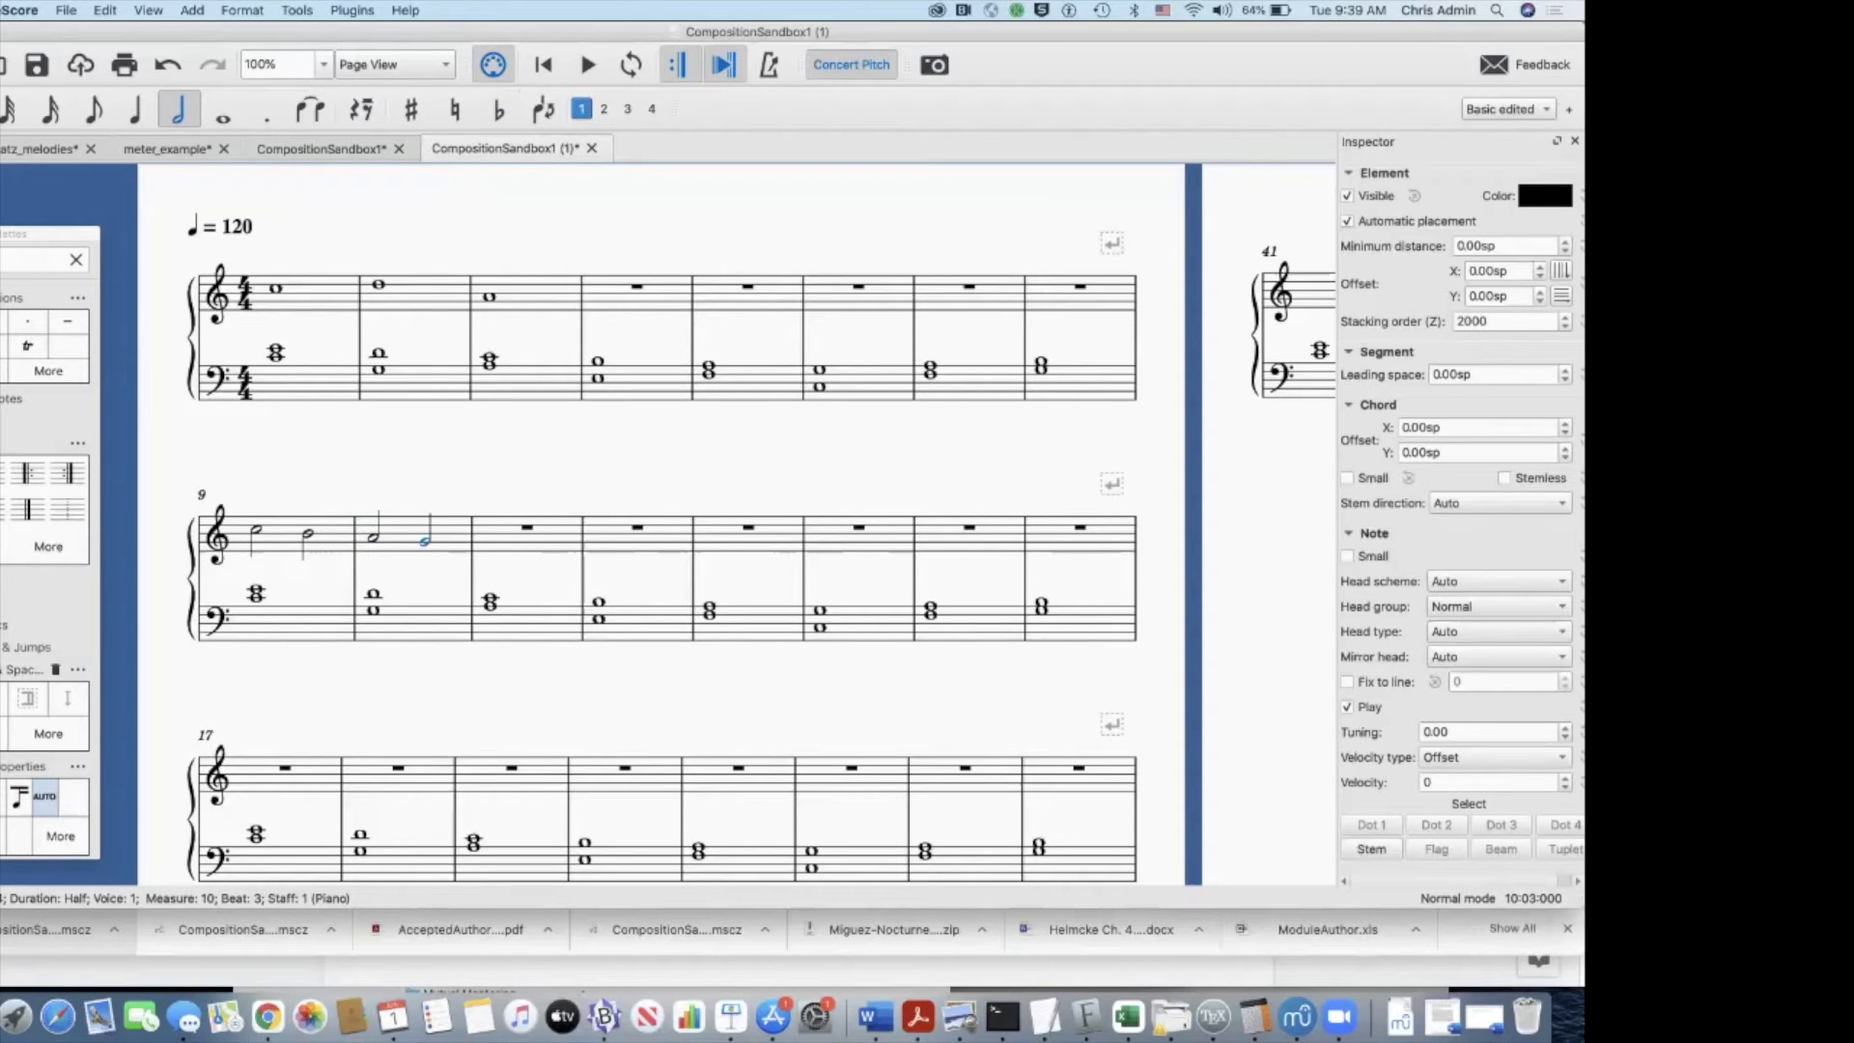
Step: Review the stepwise half notes in measures 9 and 10, and check the staff 3 directions on the Blackboard page
{"action": "left_click", "coordinate": [256, 530]}
{"action": "left_click", "coordinate": [424, 542]}
{"action": "key", "text": "Left"}
{"action": "key", "text": "Left"}
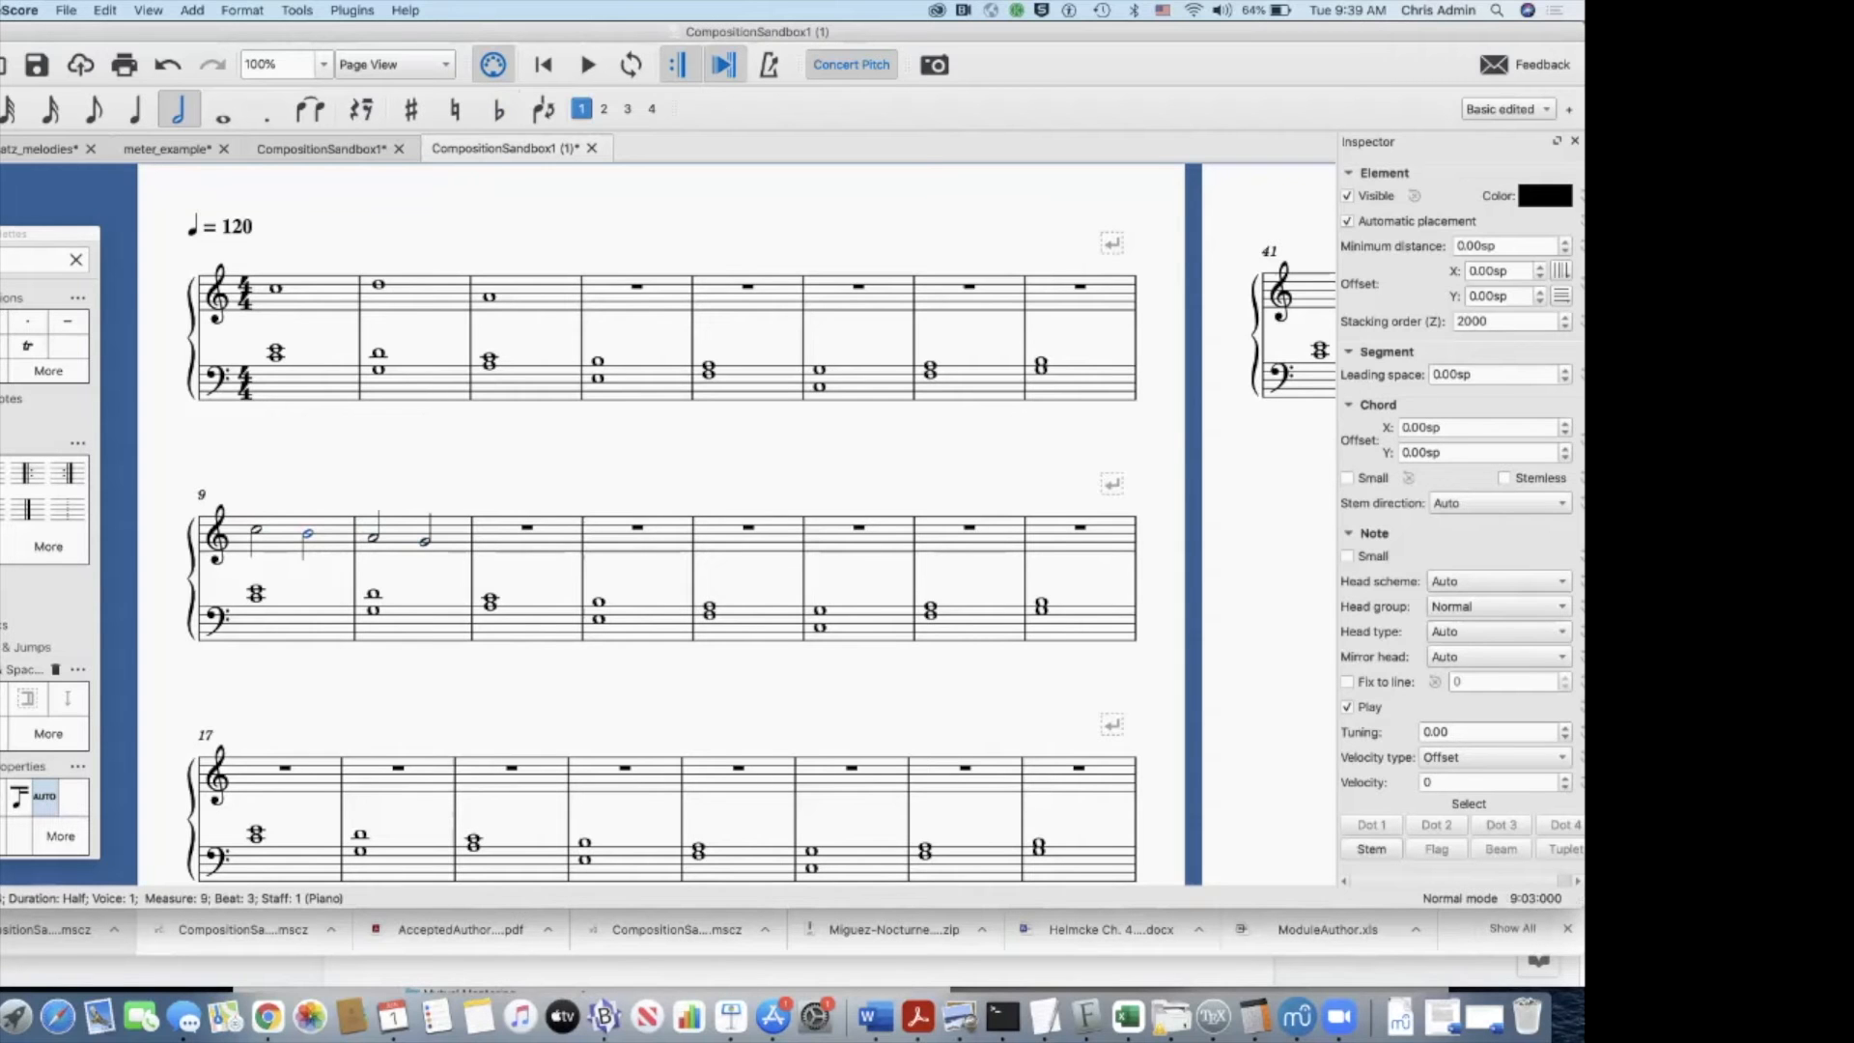
{"action": "key", "text": "super+Tab"}
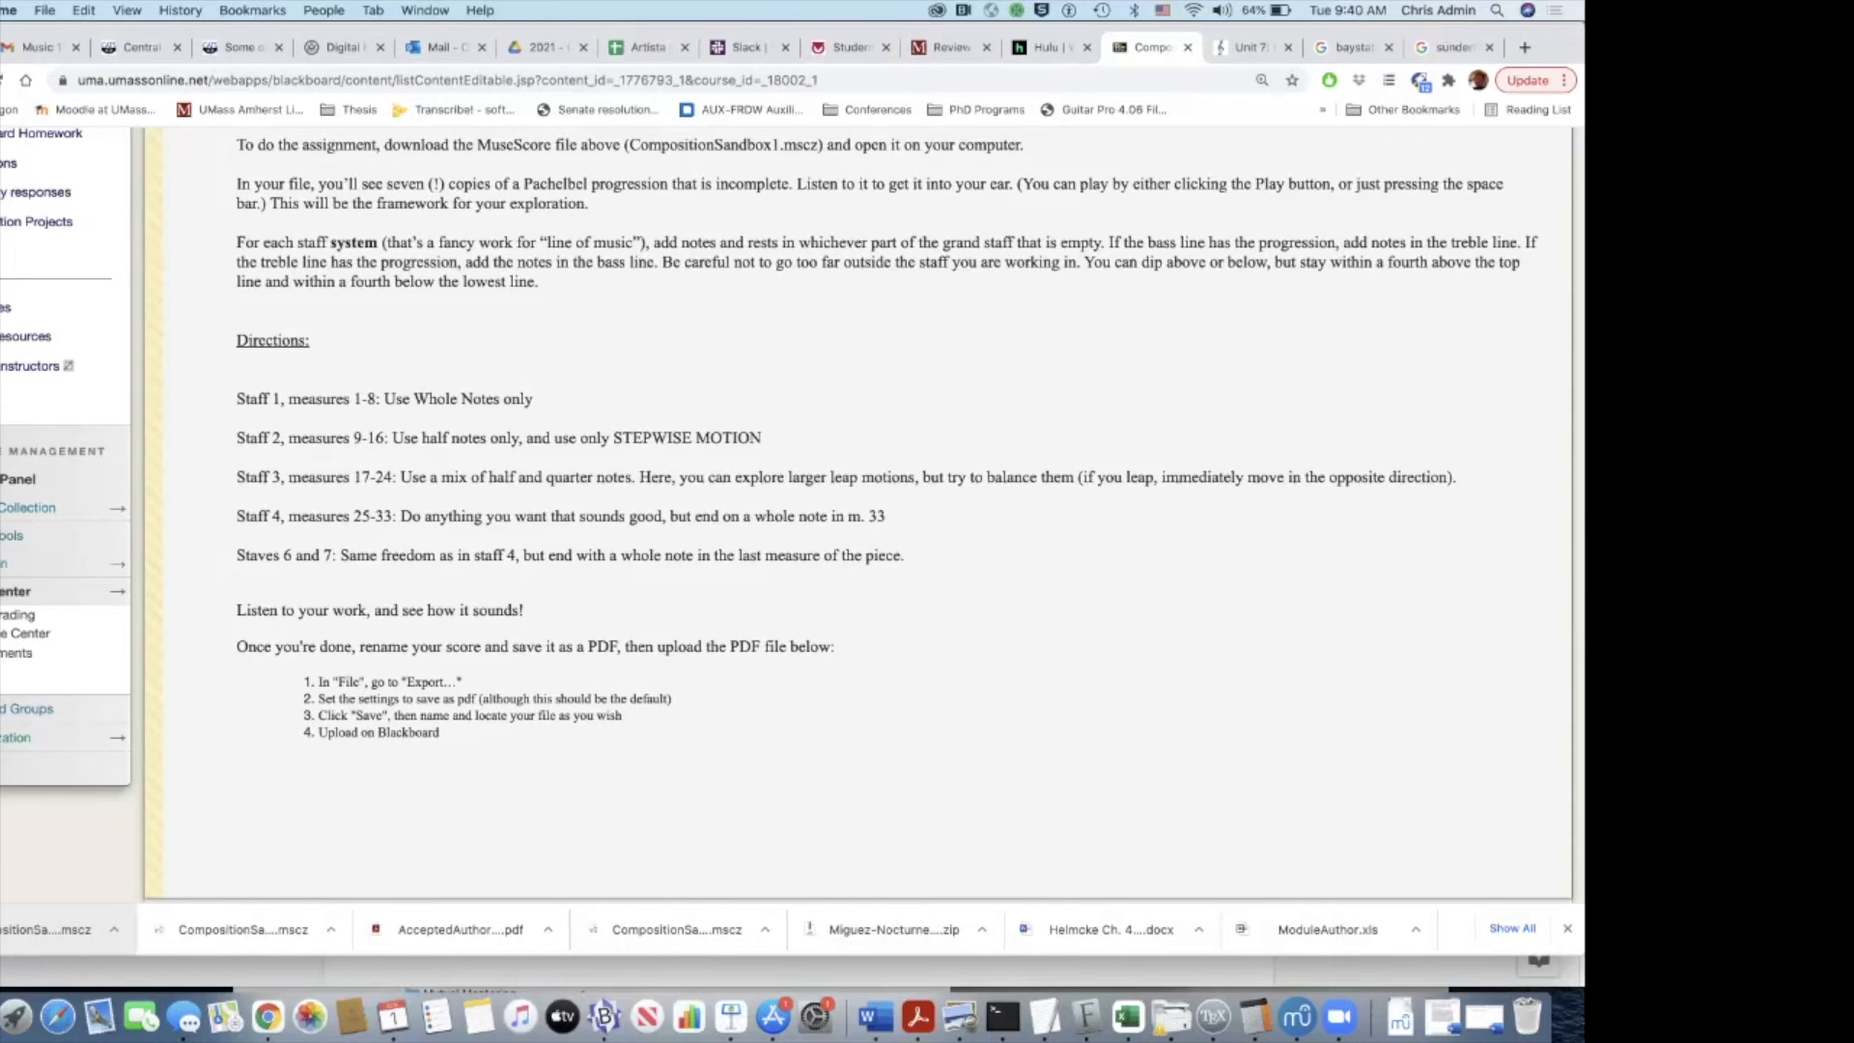
{"action": "key", "text": "super+Tab"}
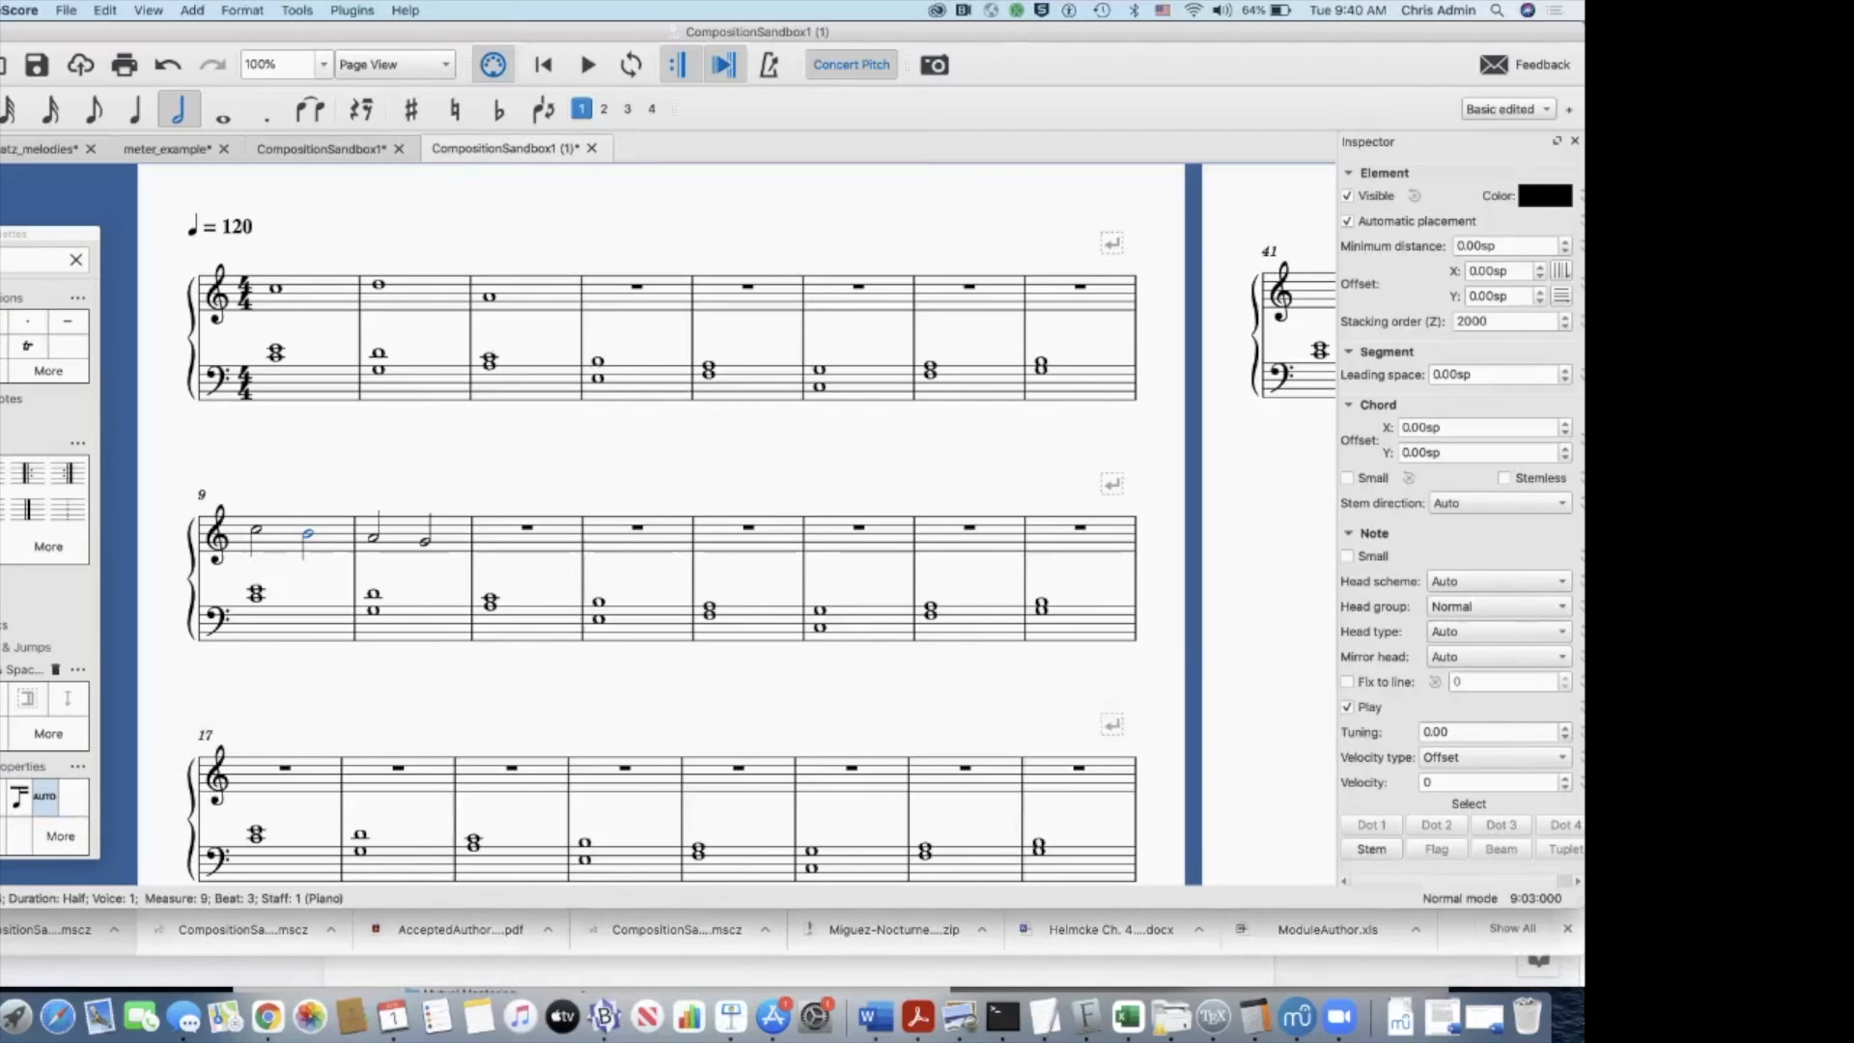
Step: Enter a half note C followed by quarter notes B and A in the treble staff of measure 17
{"action": "scroll", "coordinate": [637, 521], "scroll_direction": "down", "scroll_amount": 3}
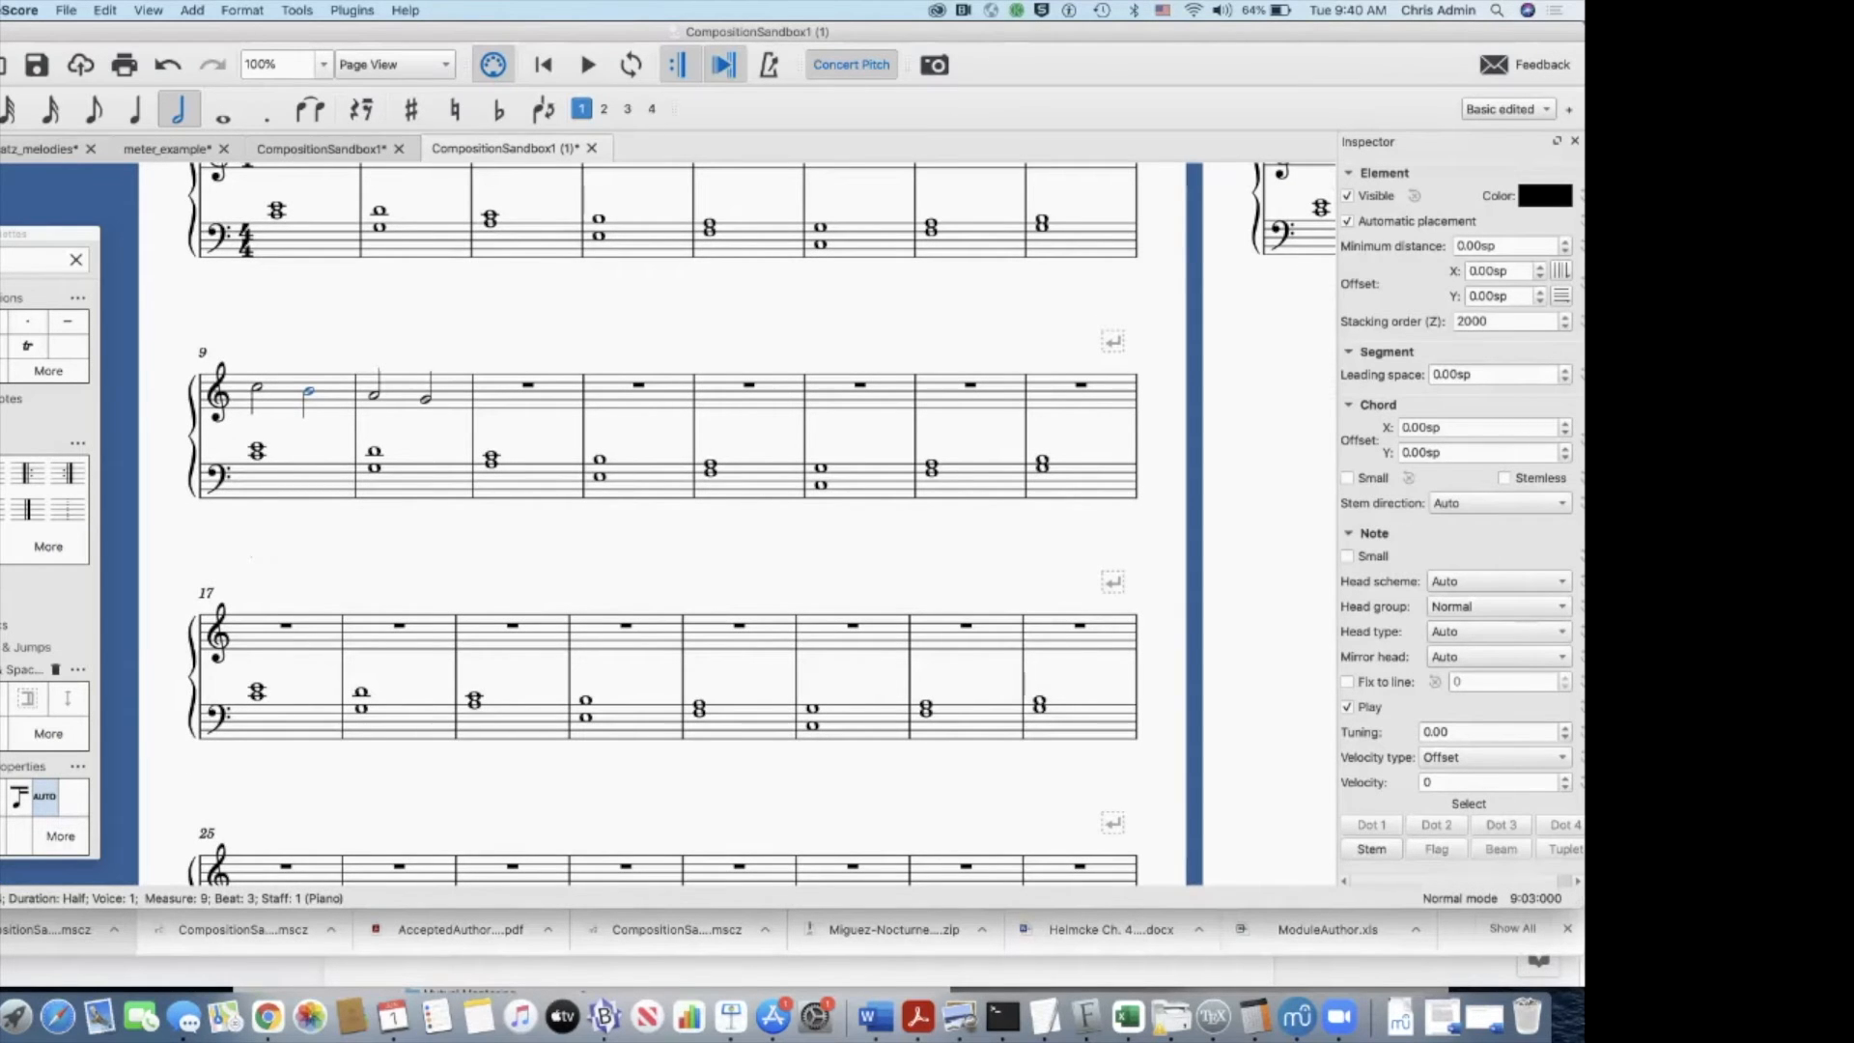
{"action": "left_click", "coordinate": [286, 626]}
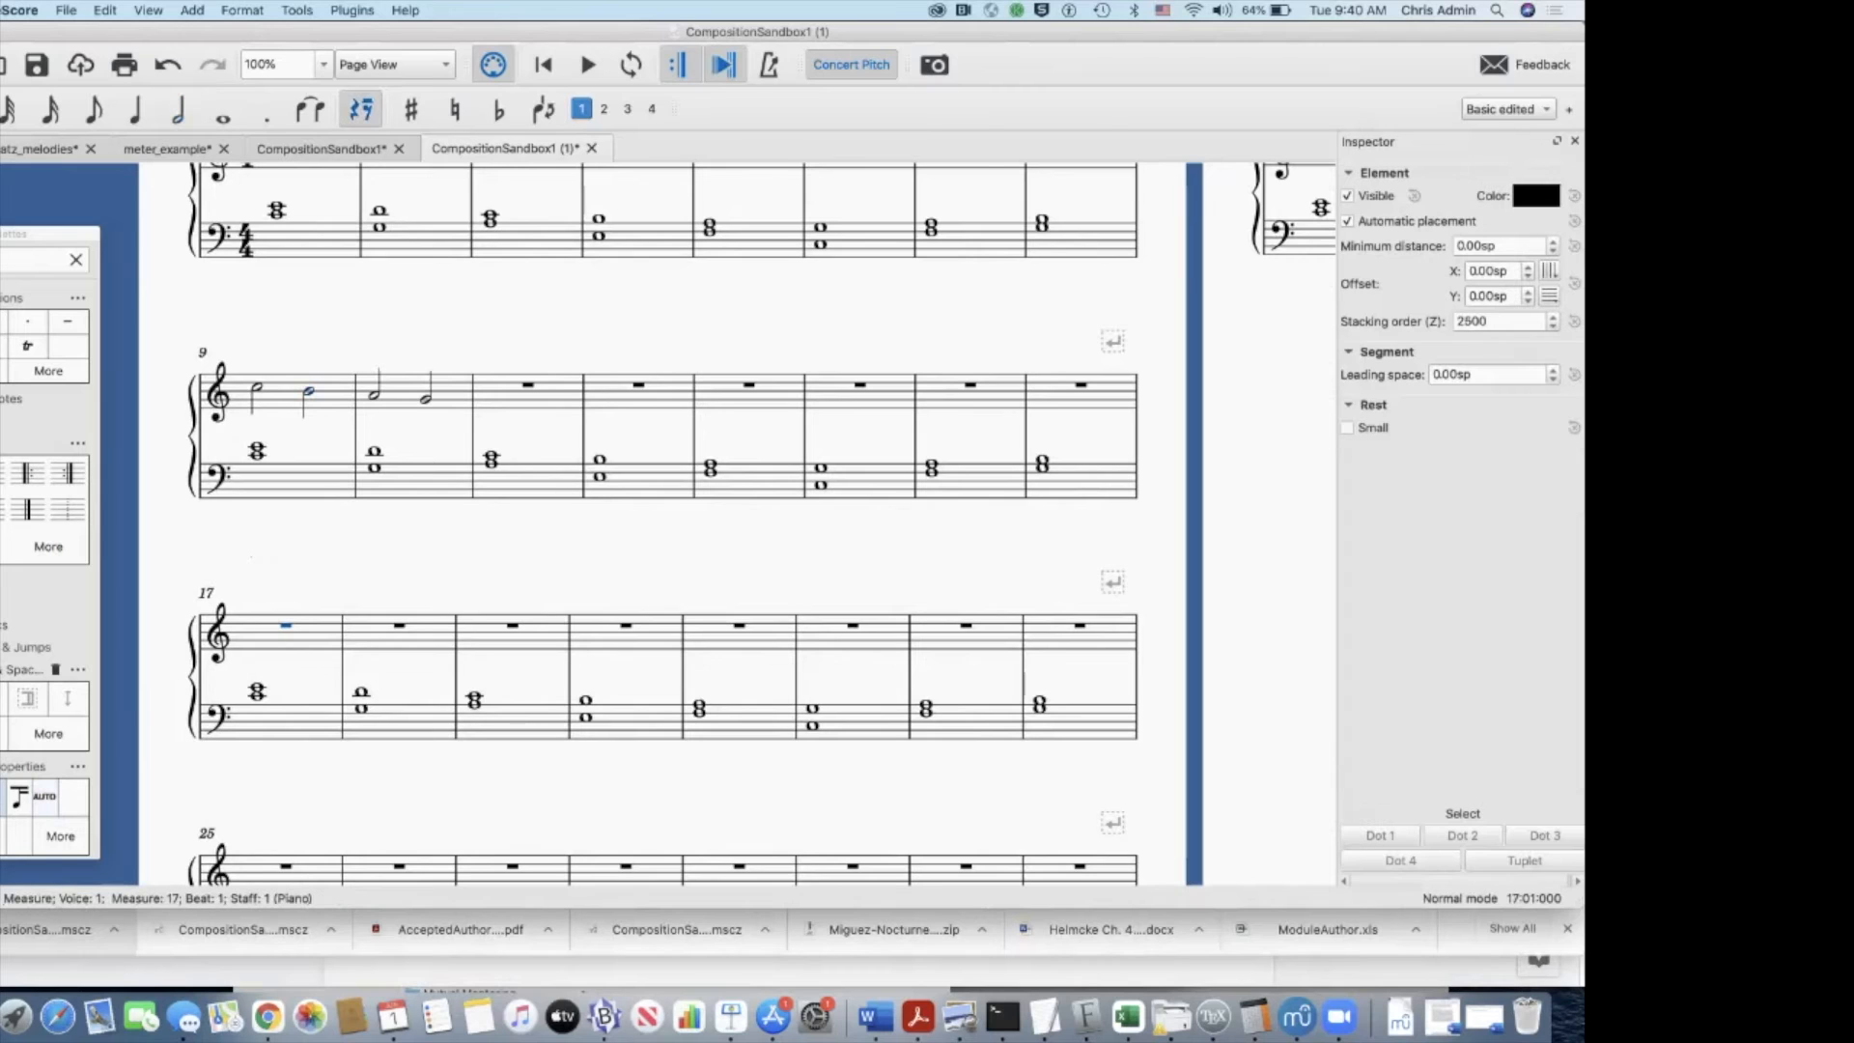
{"action": "key", "text": "6"}
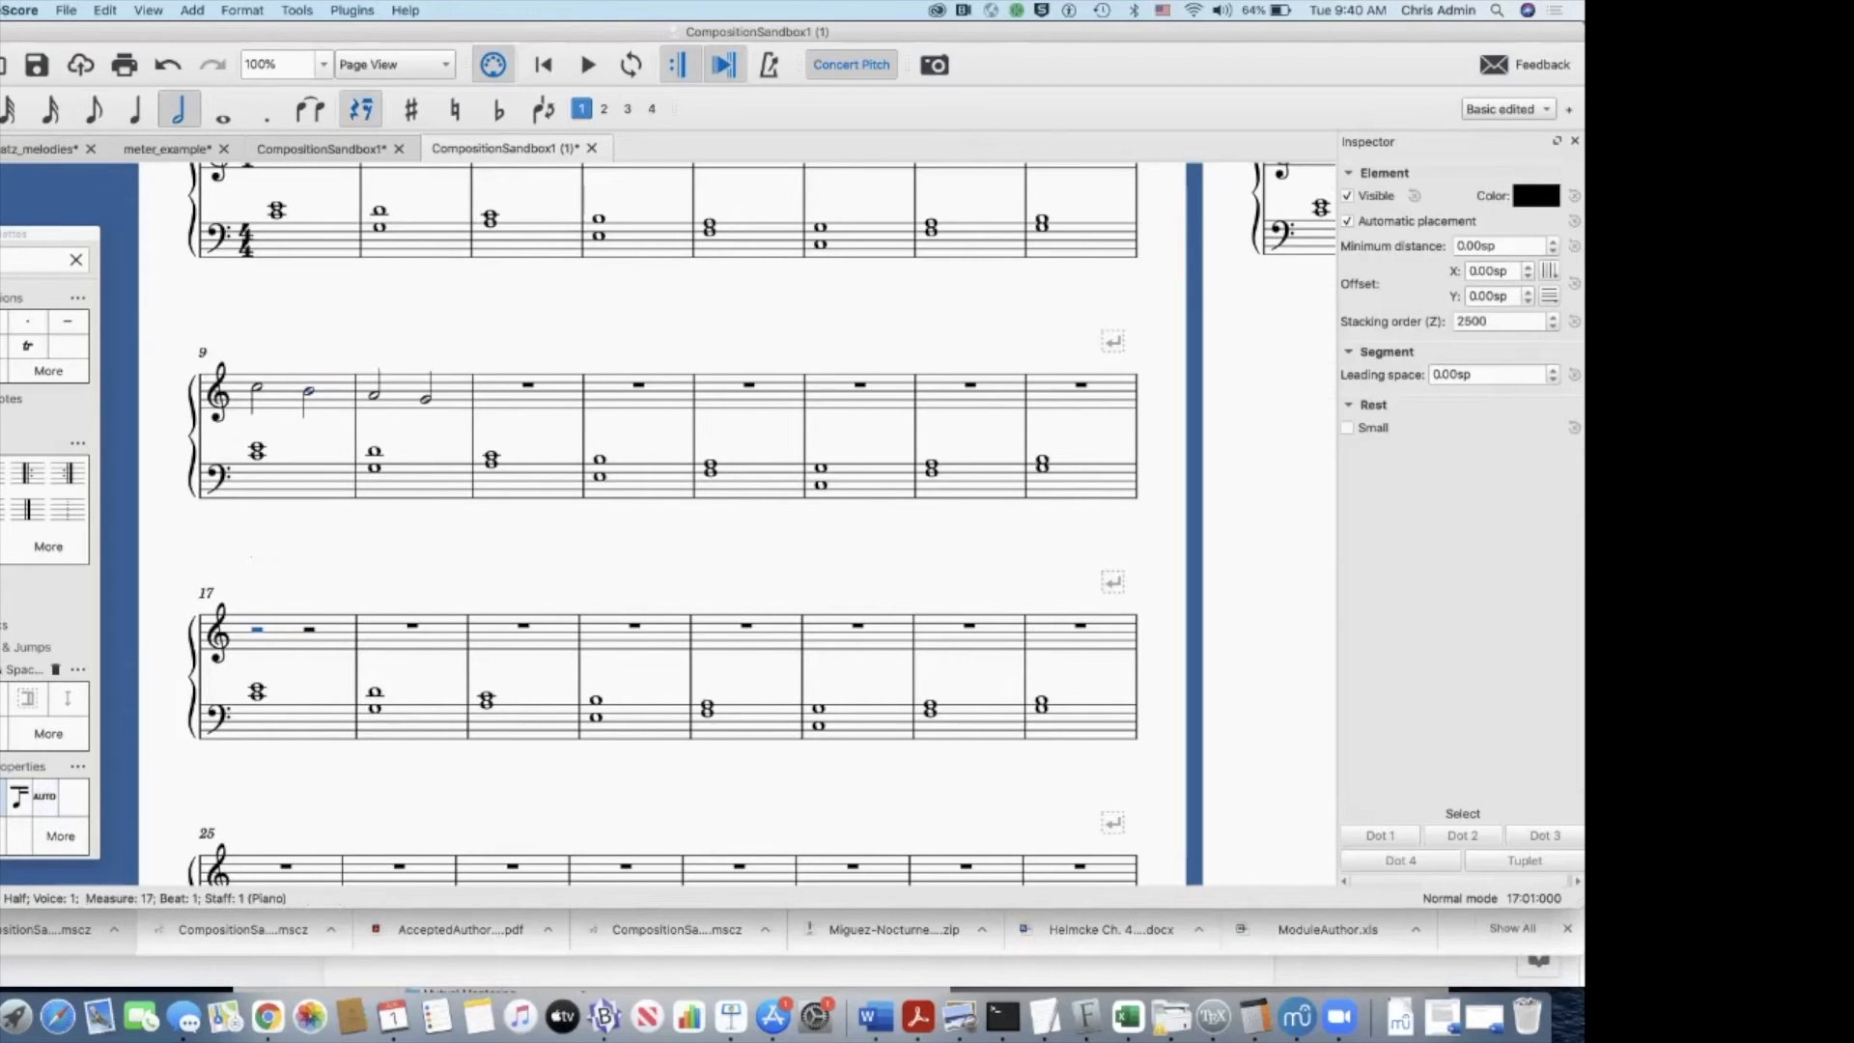
{"action": "key", "text": "c"}
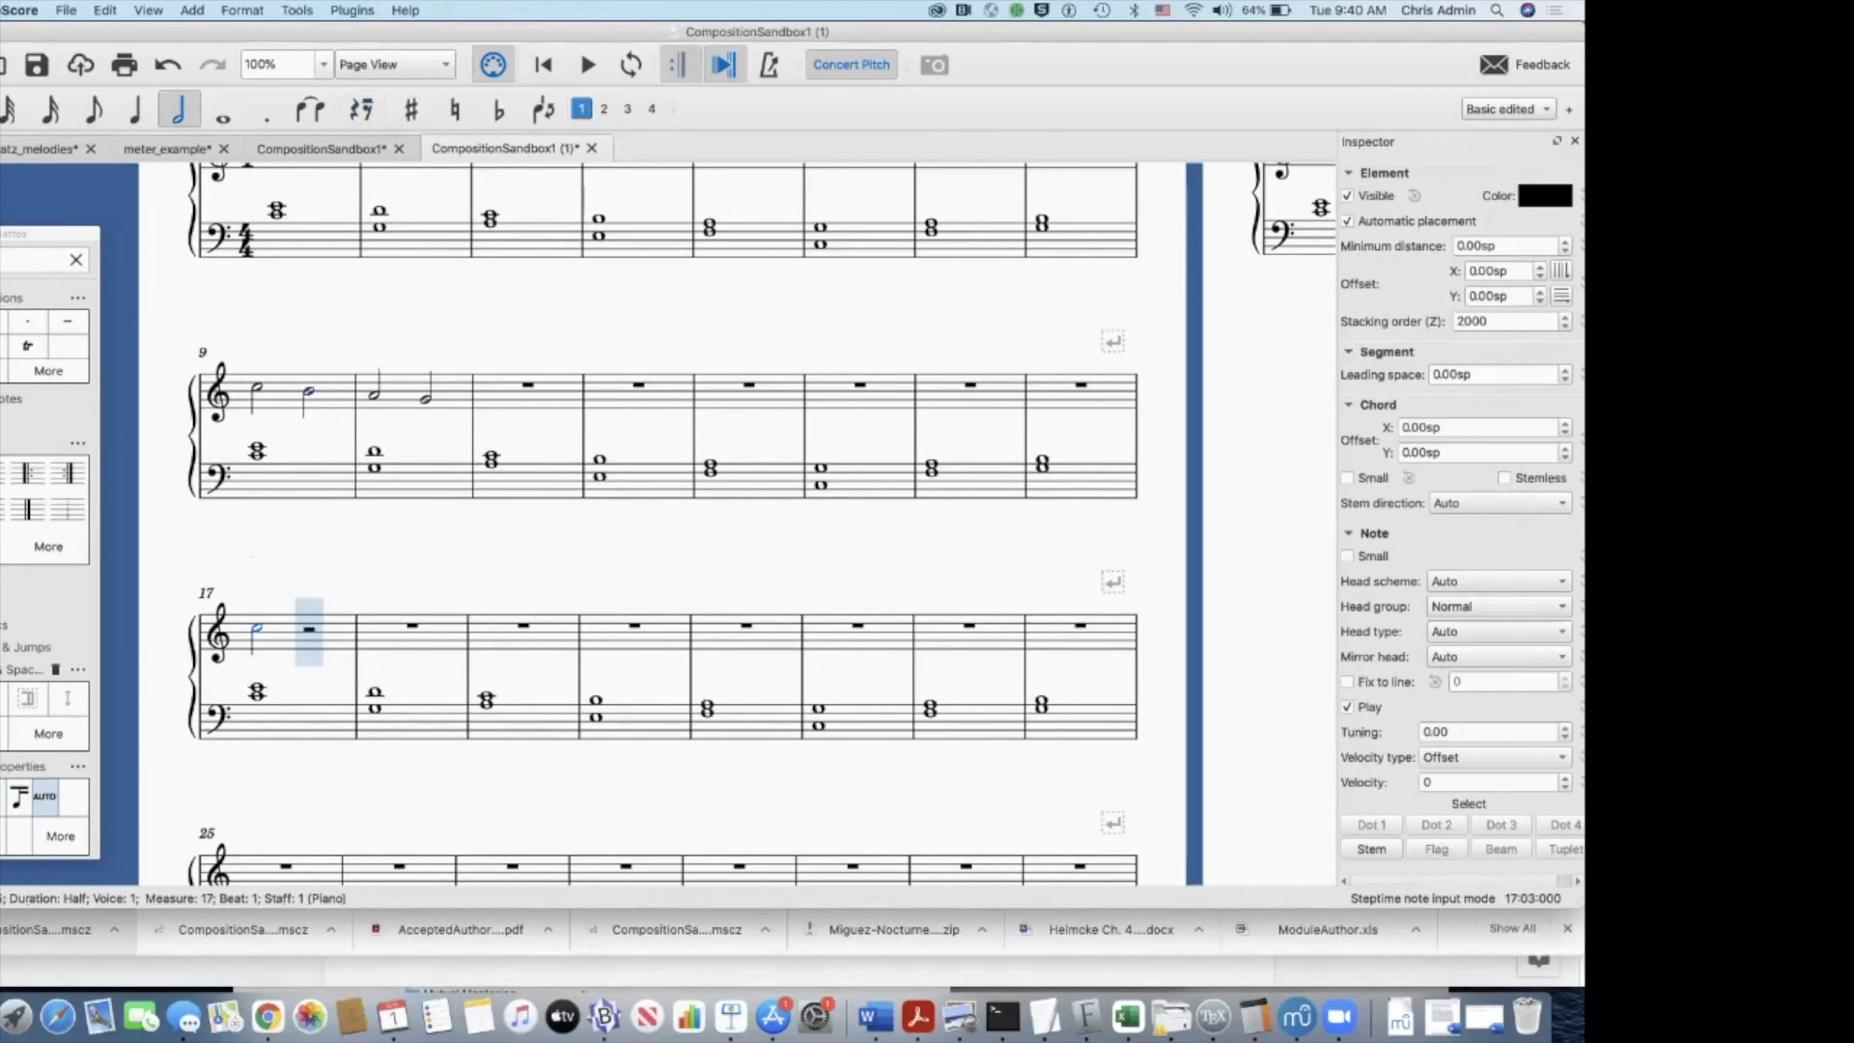
{"action": "left_click", "coordinate": [136, 109]}
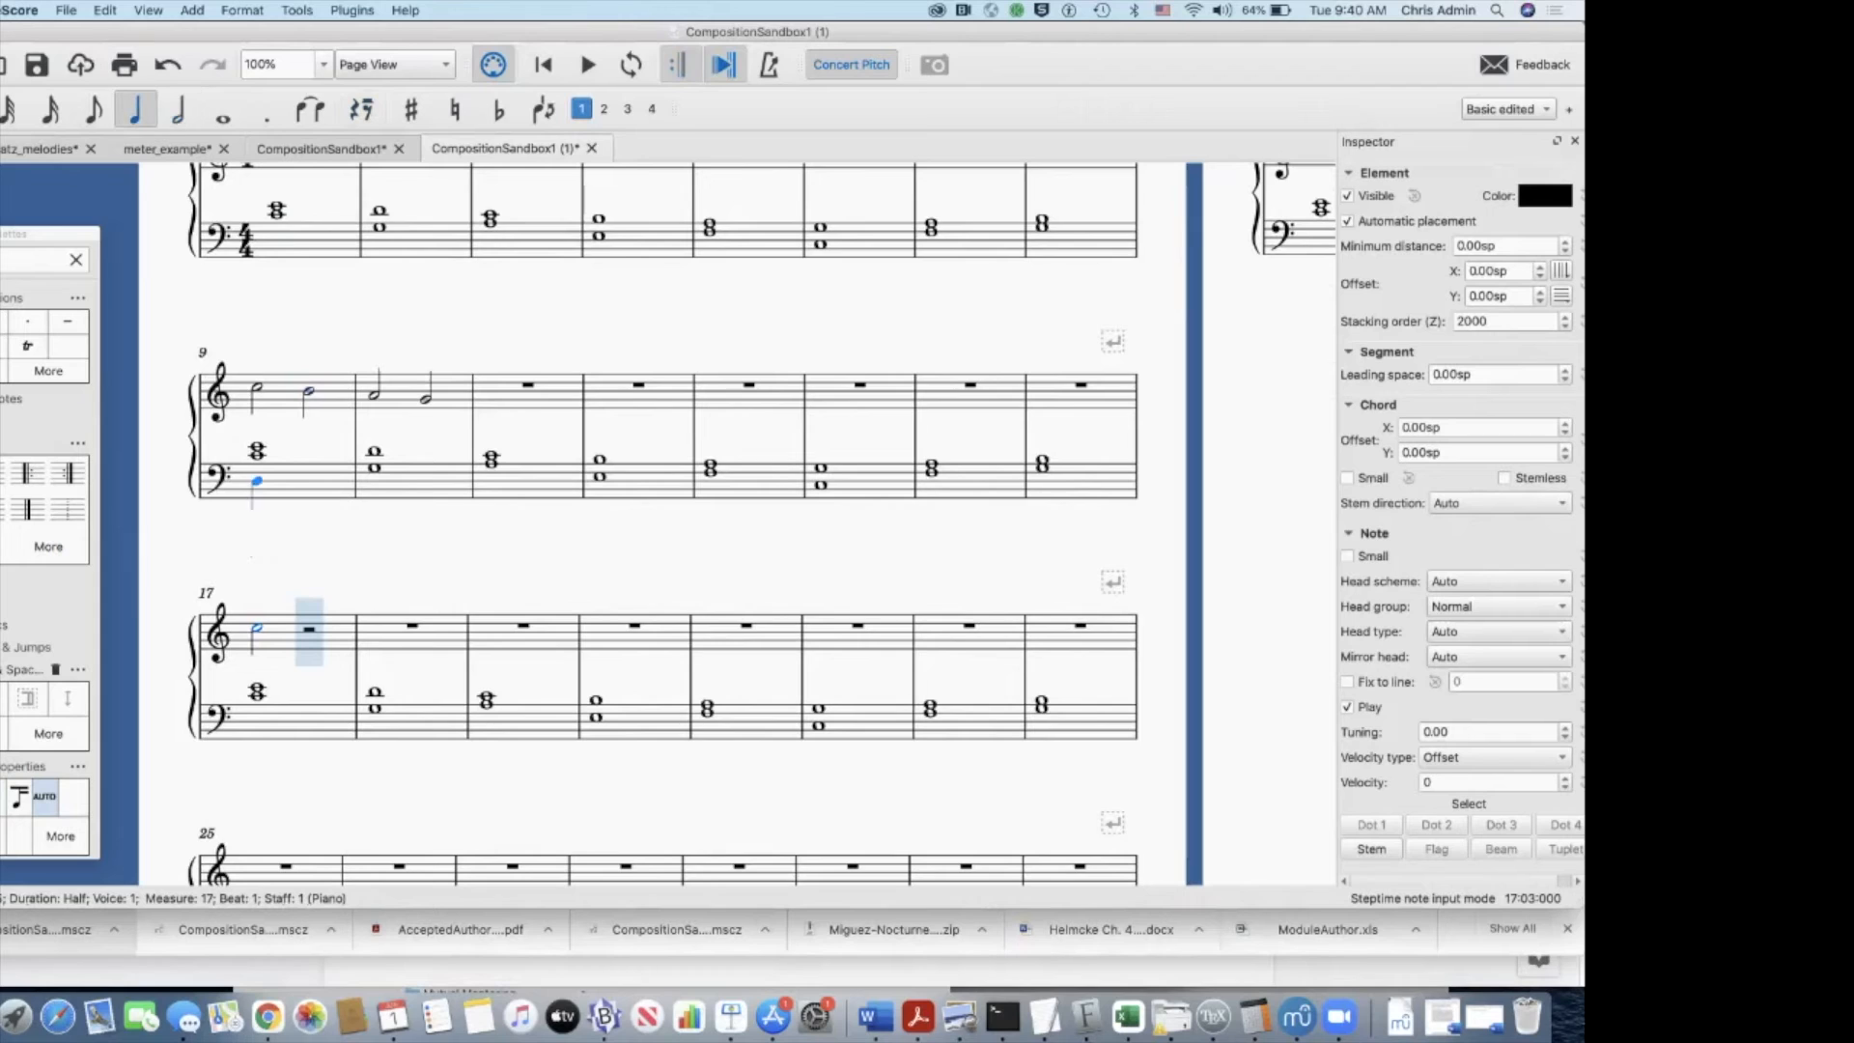
{"action": "left_click", "coordinate": [309, 631]}
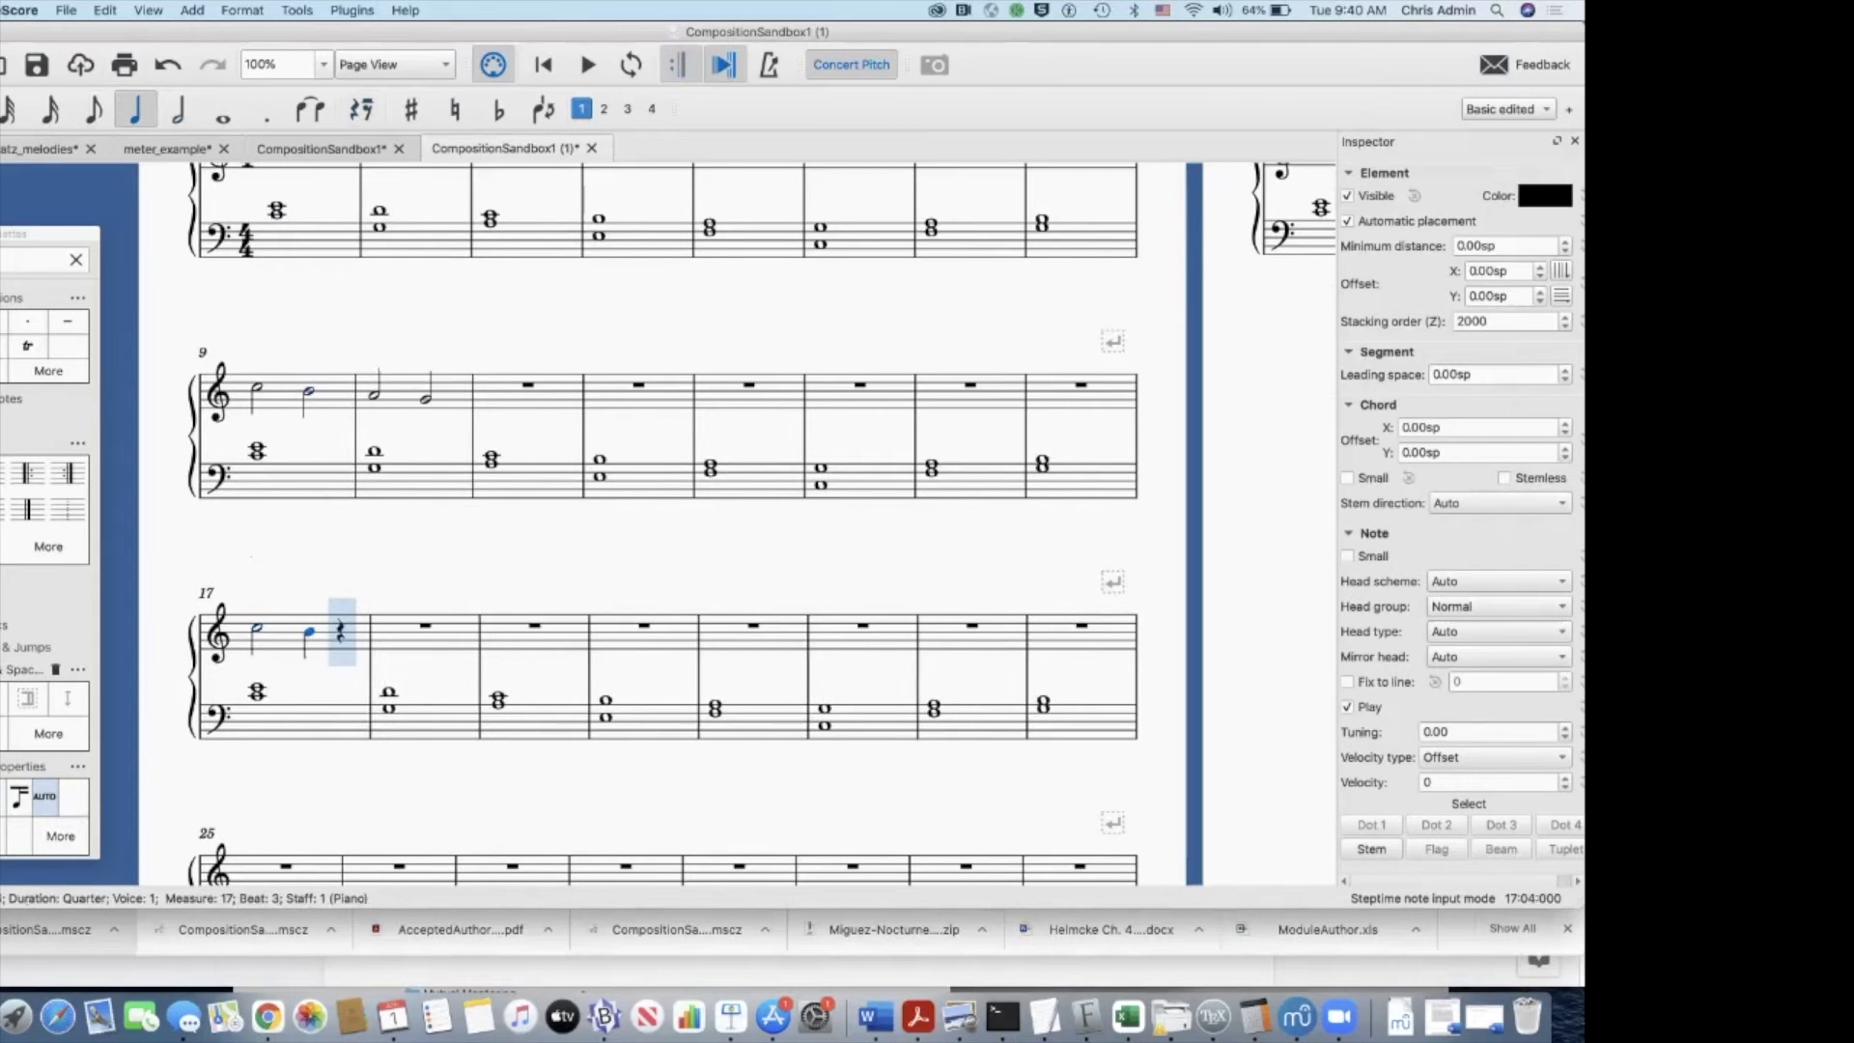
{"action": "left_click", "coordinate": [341, 633]}
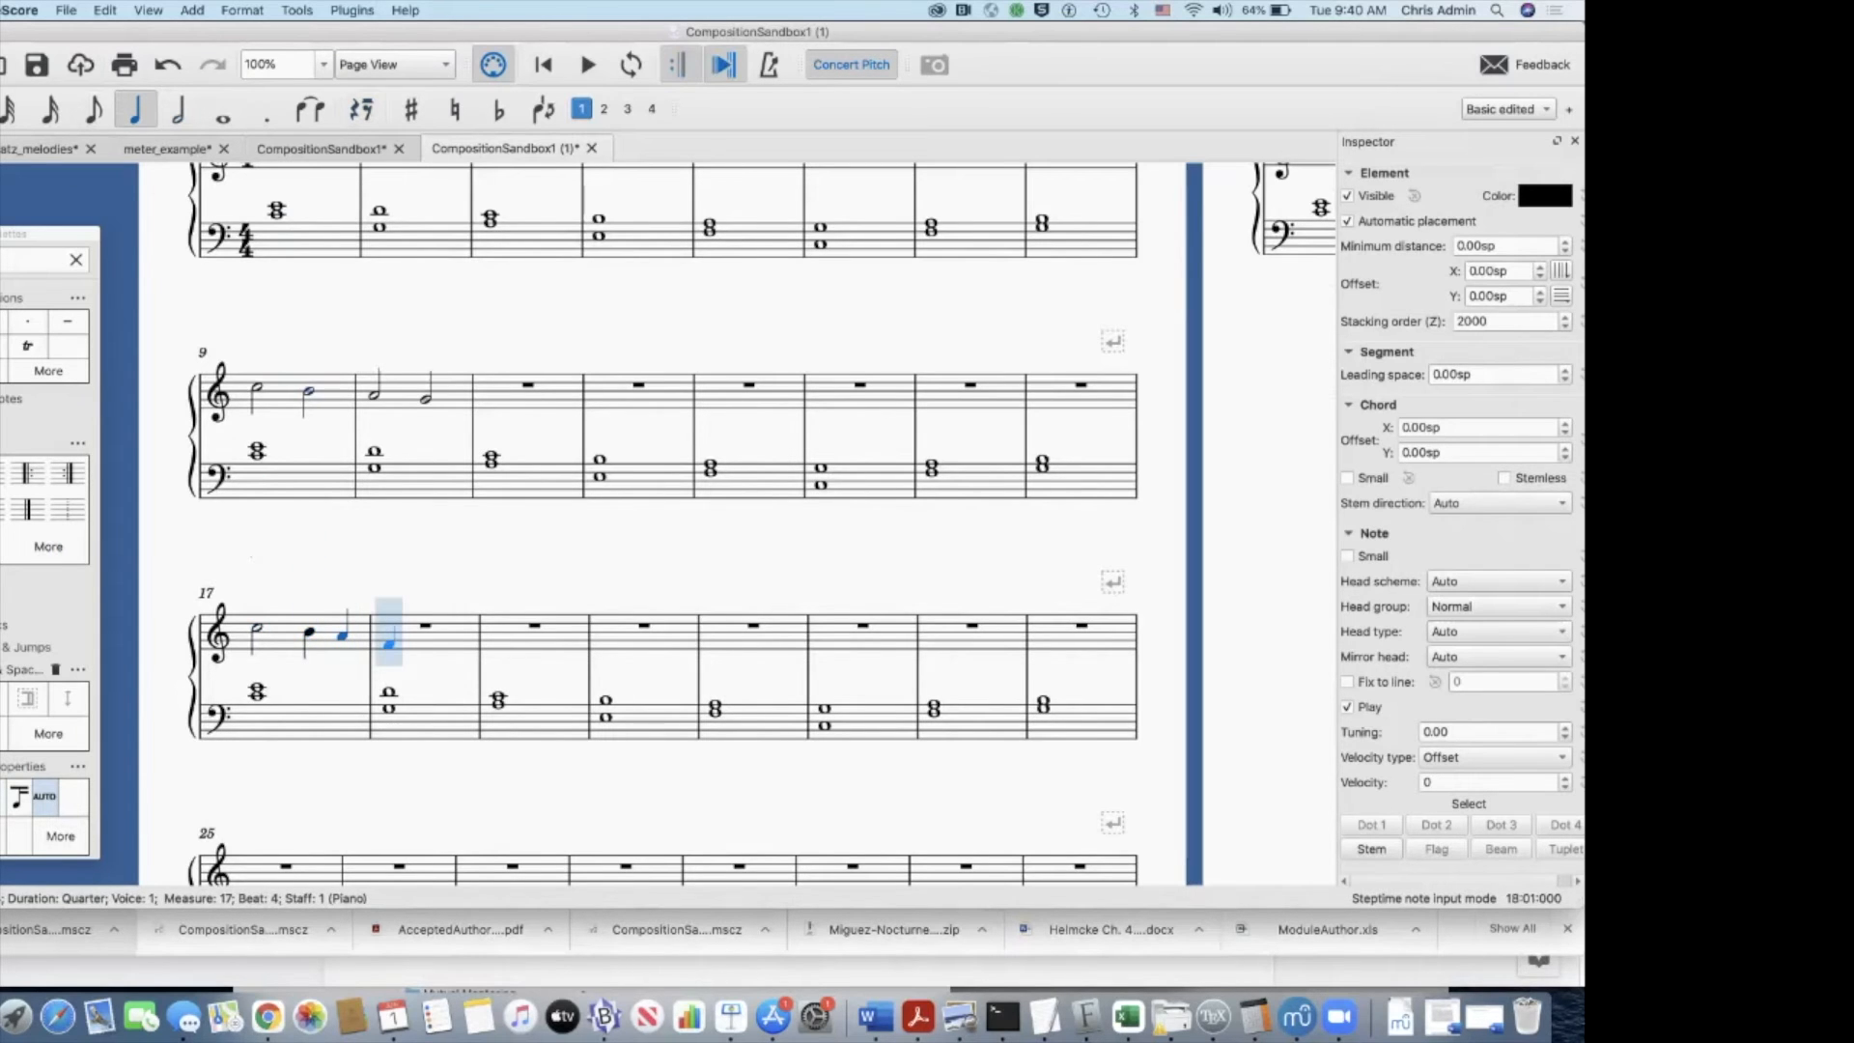
Step: Fill treble measure 18 with quarter notes G, the G an octave higher, F and E
{"action": "left_click", "coordinate": [388, 640]}
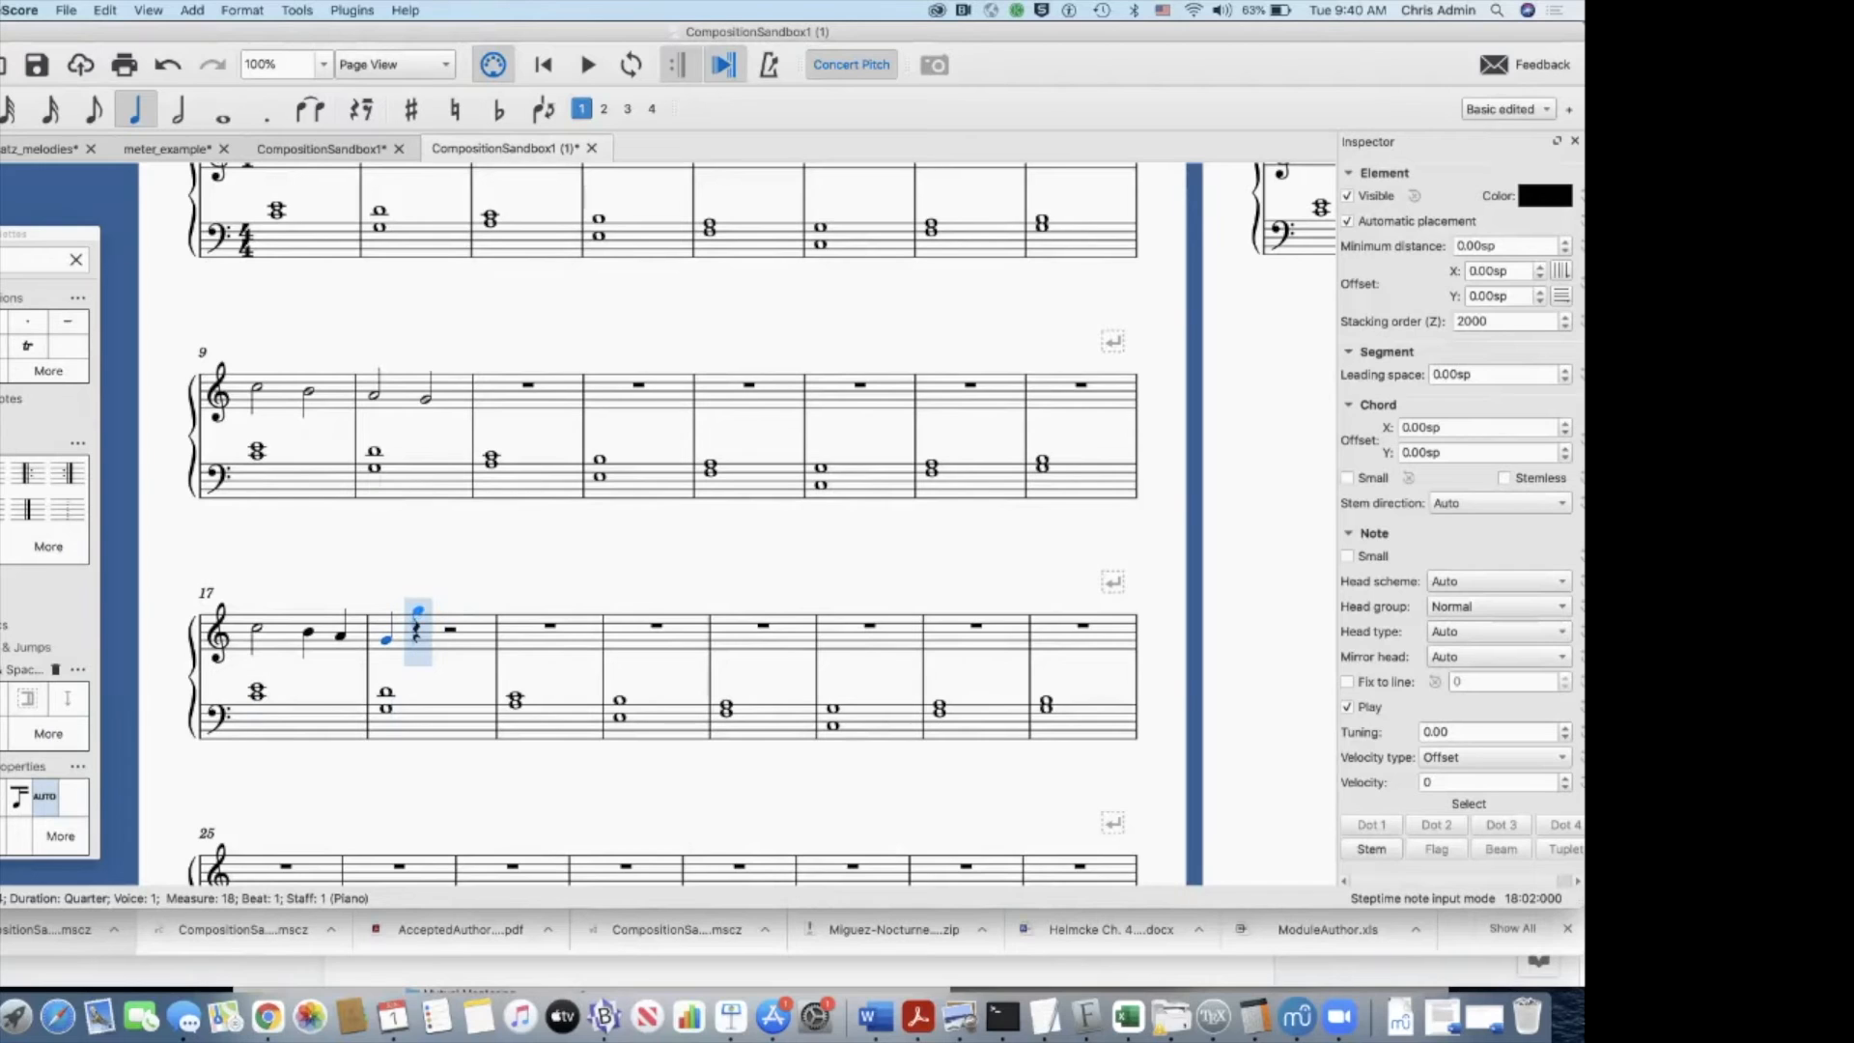
{"action": "left_click", "coordinate": [418, 611]}
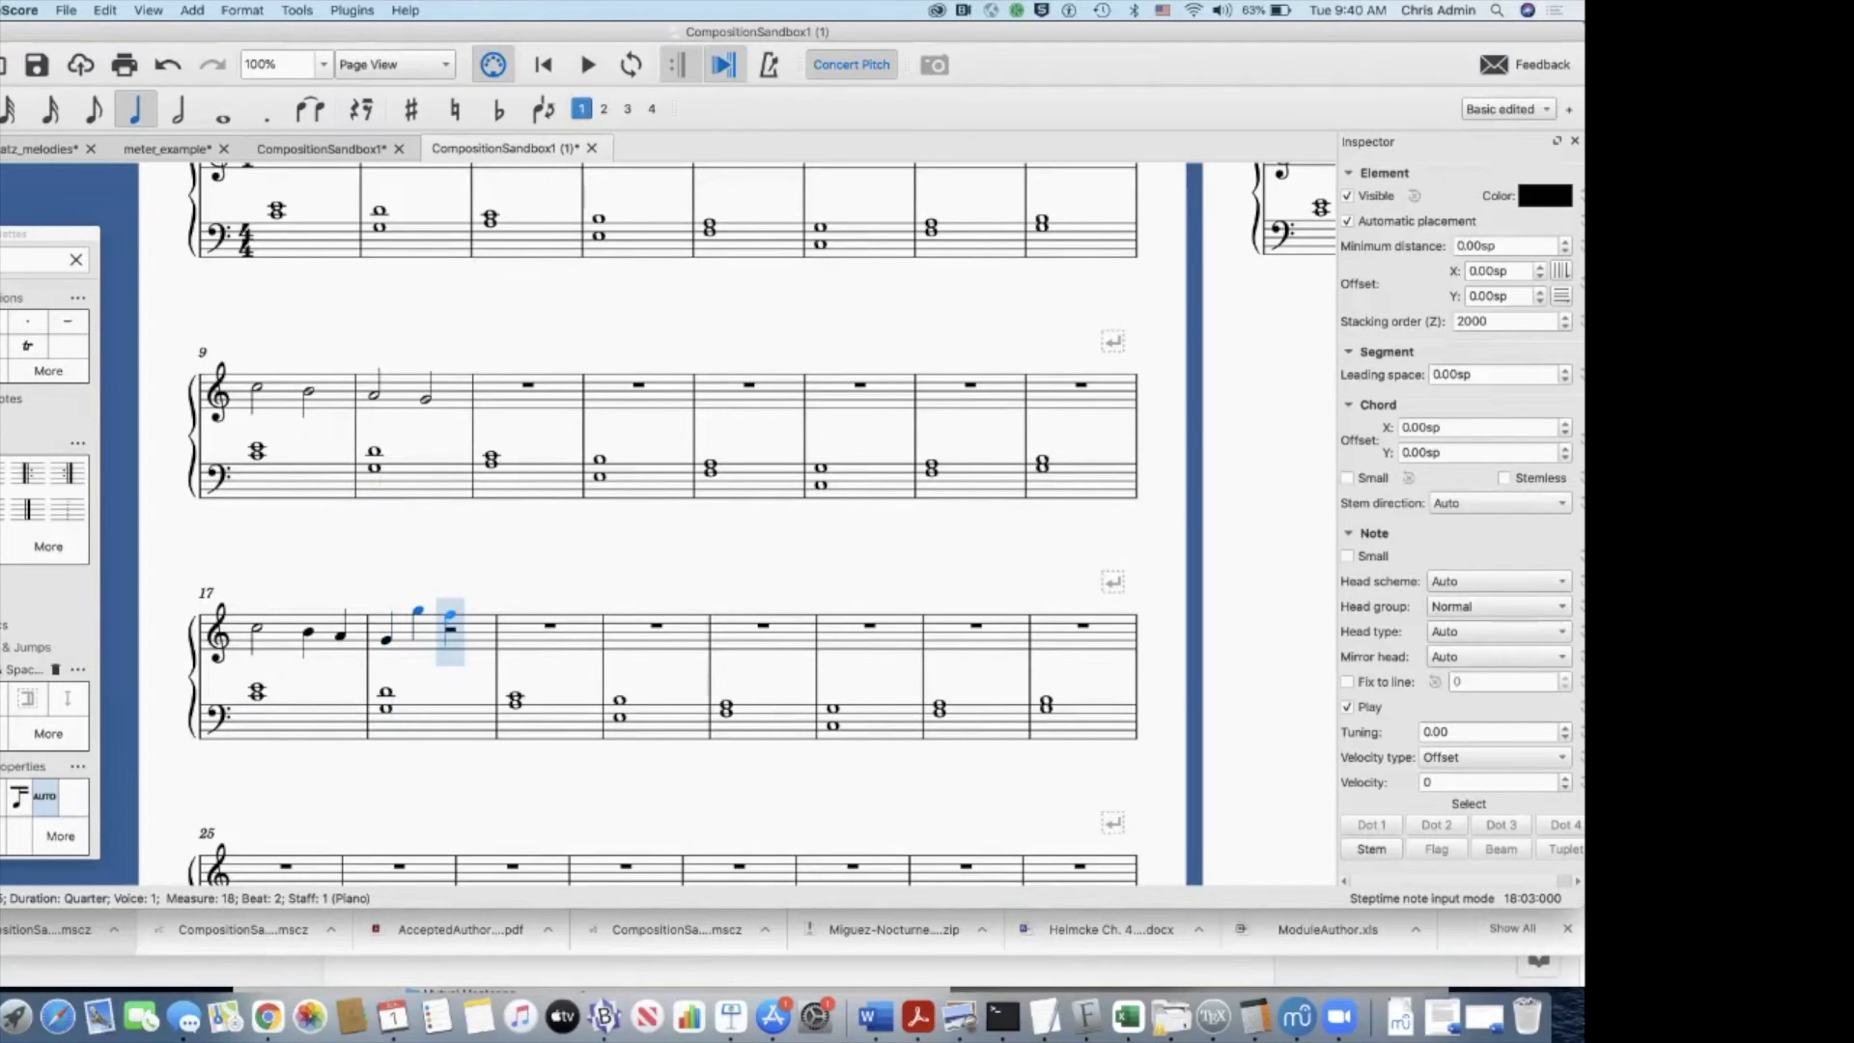
{"action": "left_click", "coordinate": [449, 616]}
{"action": "left_click", "coordinate": [481, 618]}
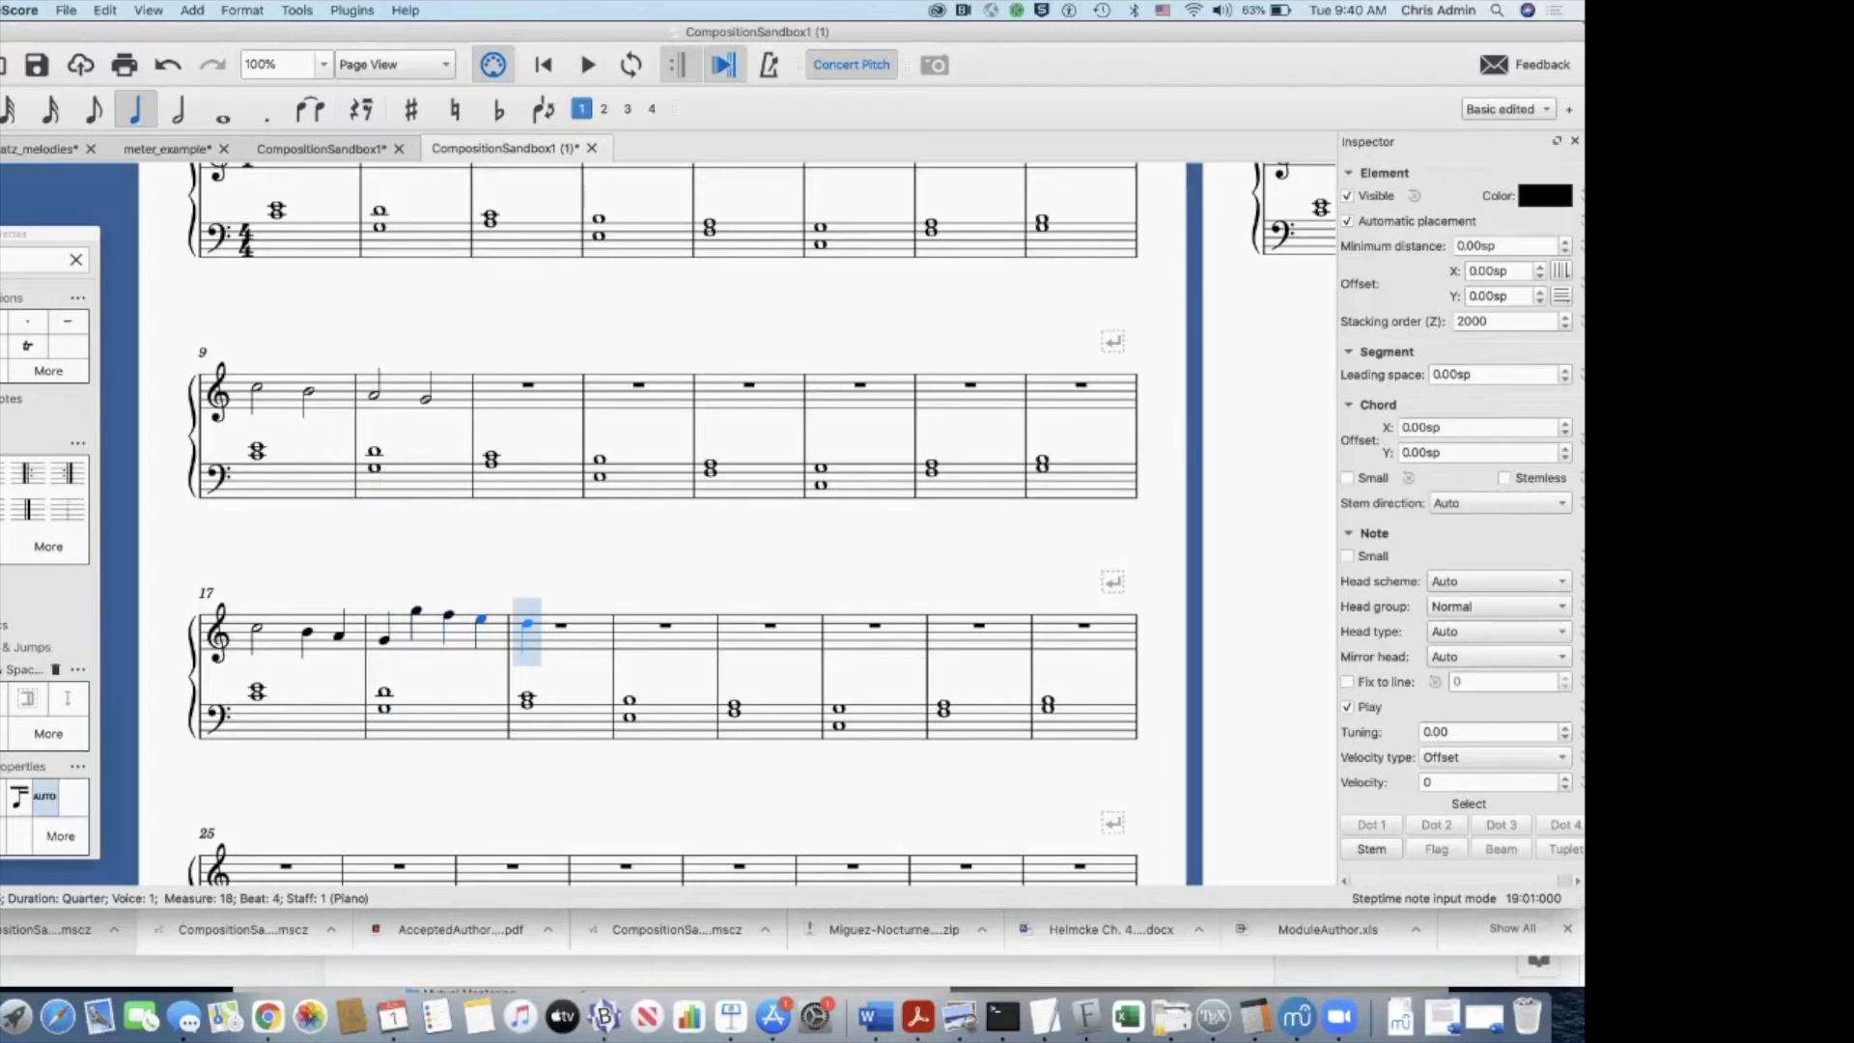
Step: Enter quarter notes D and C and a half note A in treble measure 19, and half notes G and high E in measure 20
{"action": "left_click", "coordinate": [526, 623]}
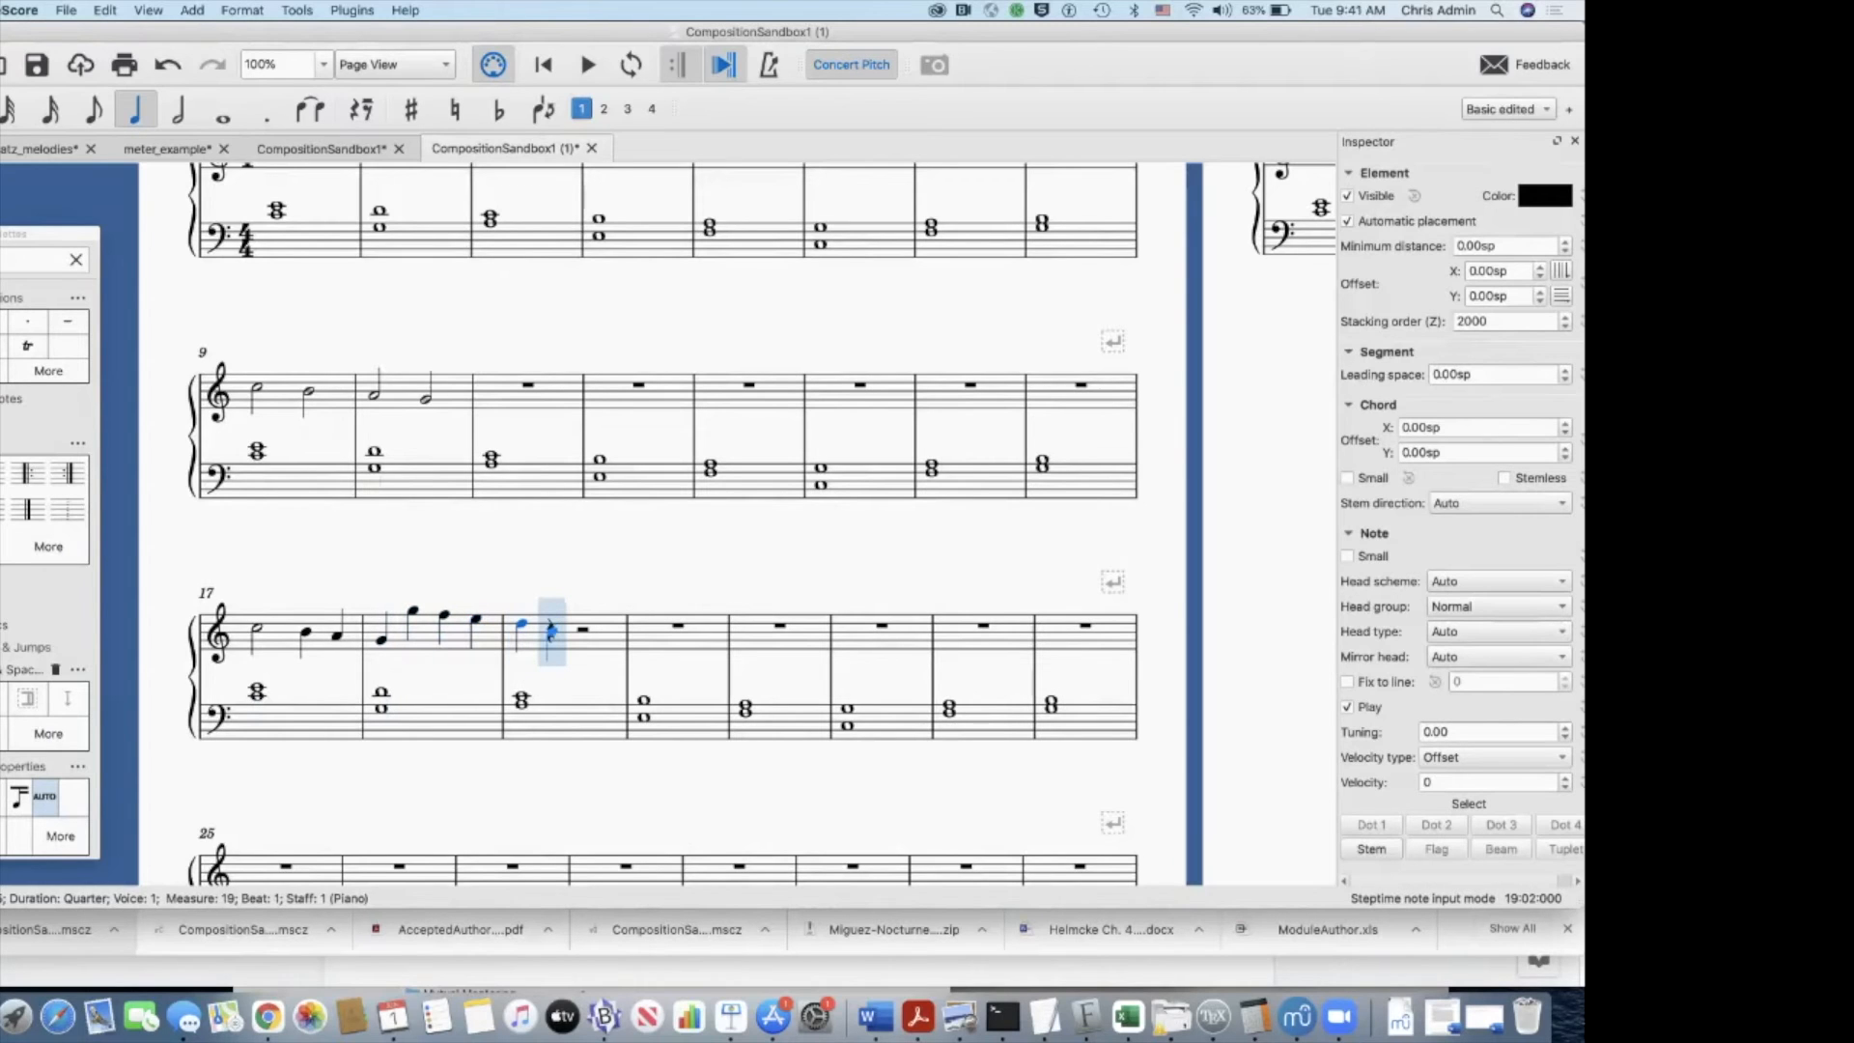
{"action": "left_click", "coordinate": [552, 628]}
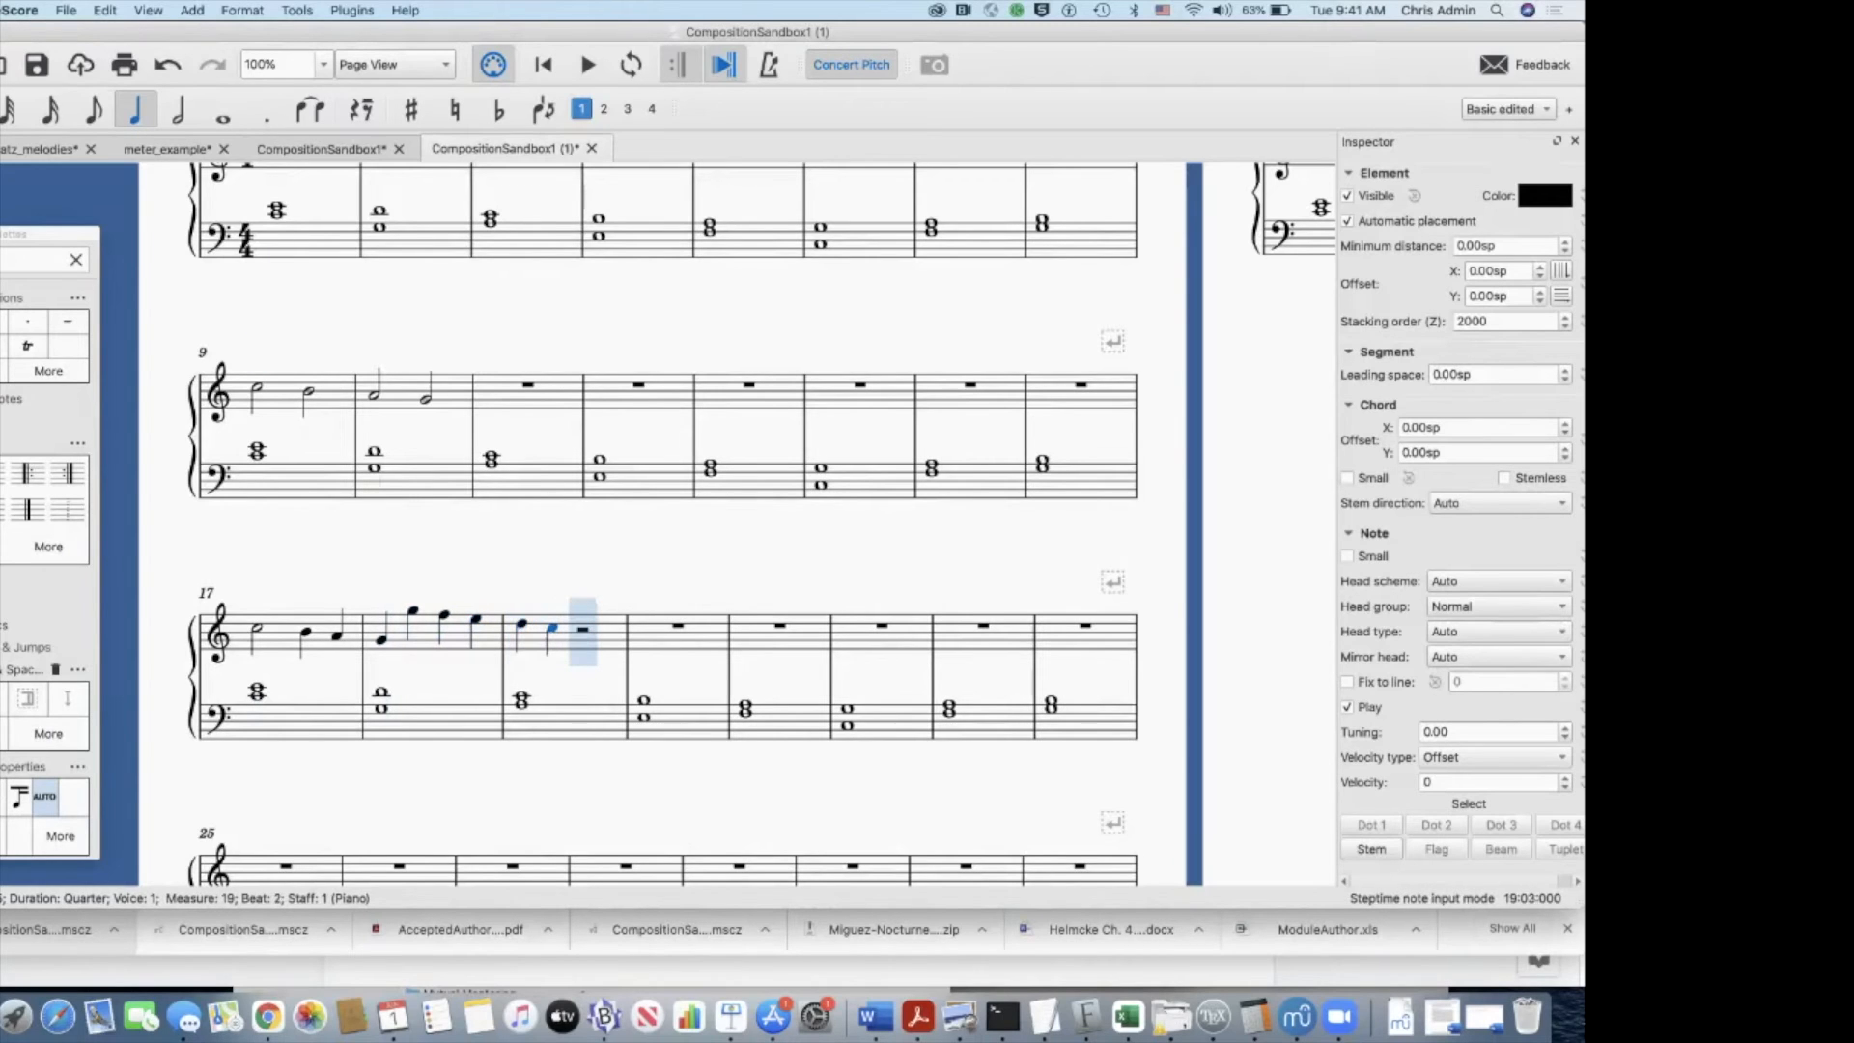
{"action": "key", "text": "6"}
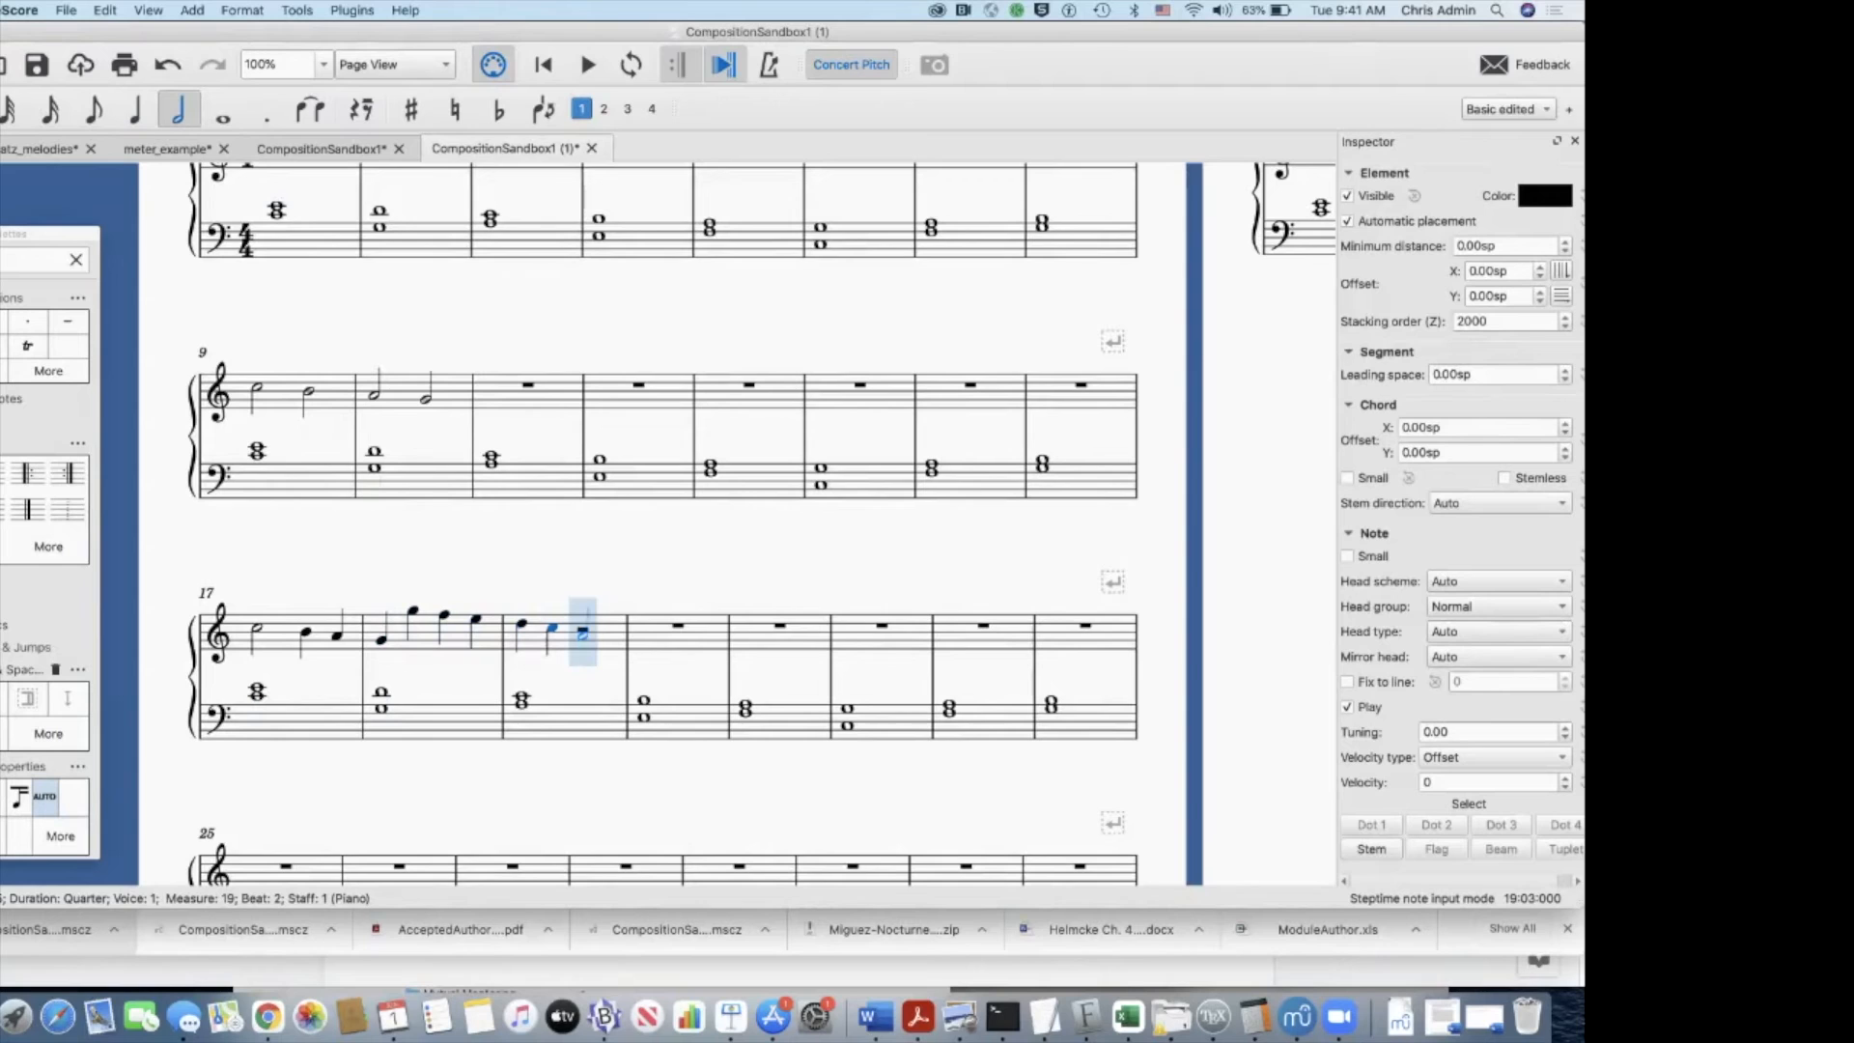
{"action": "left_click", "coordinate": [582, 635]}
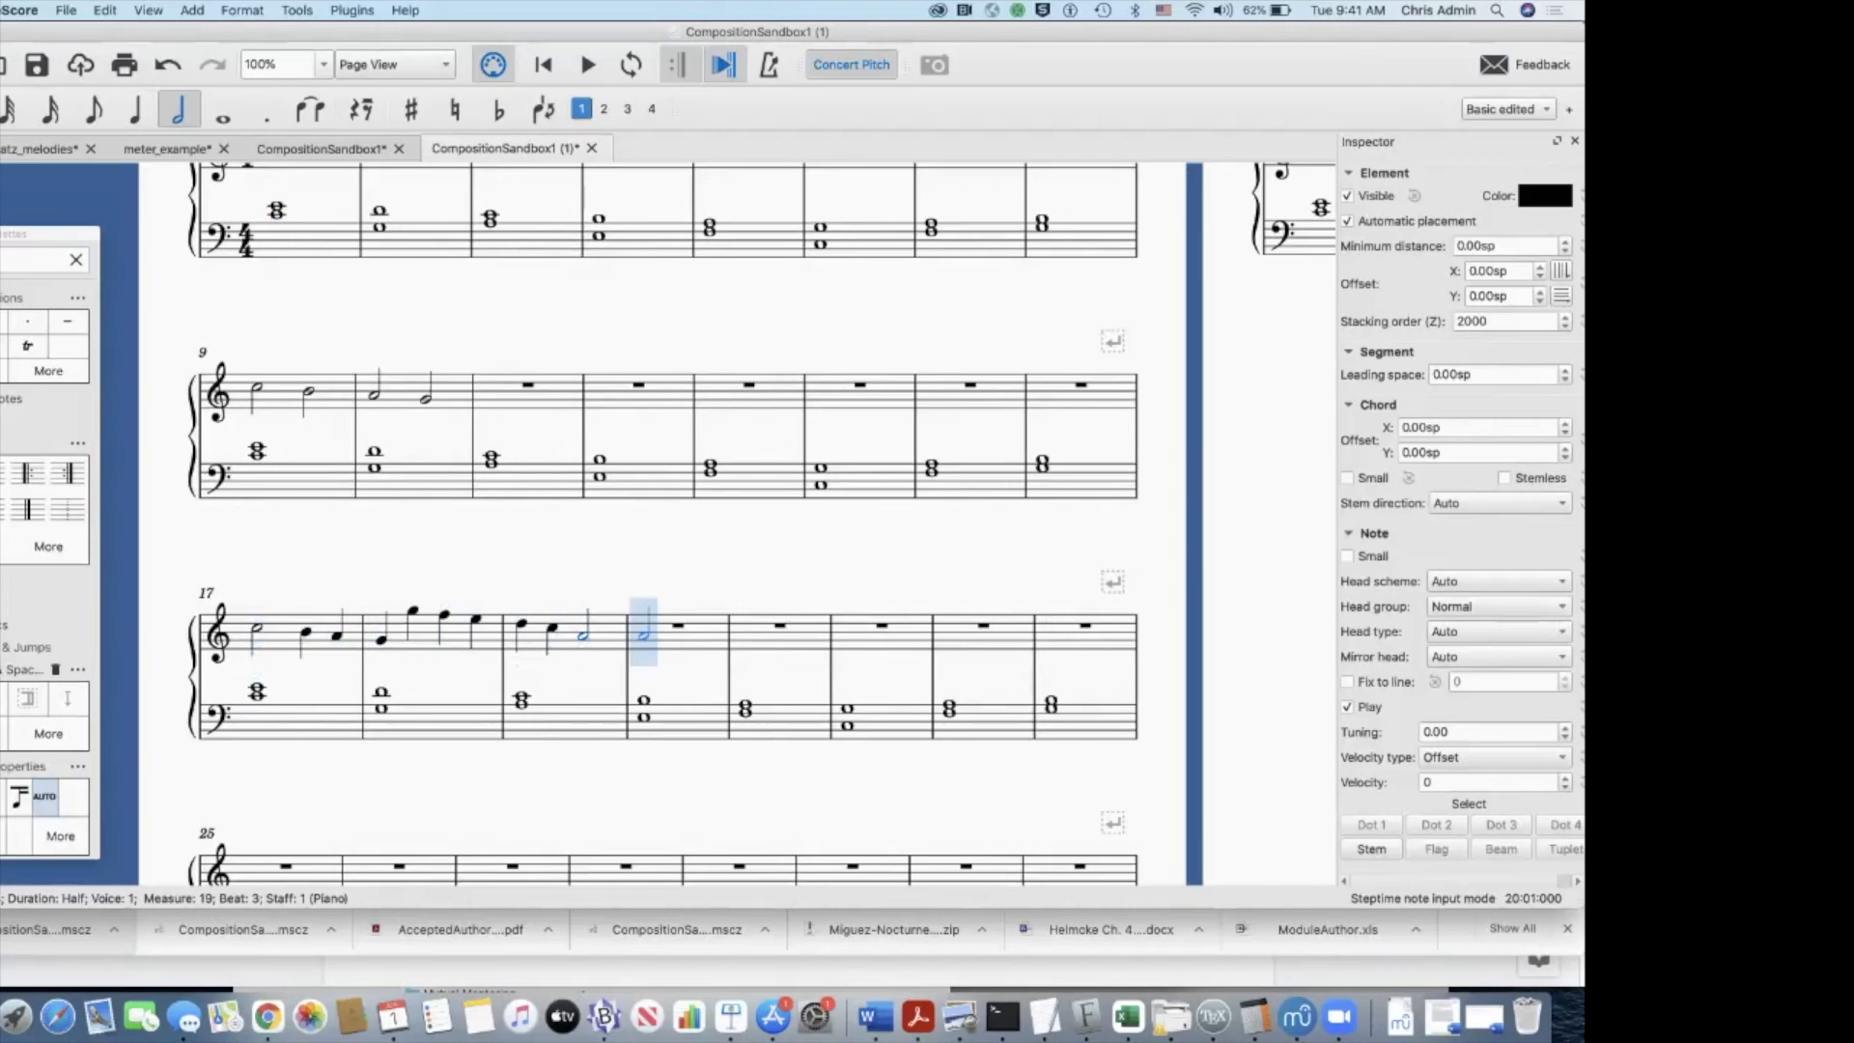
{"action": "left_click", "coordinate": [643, 635]}
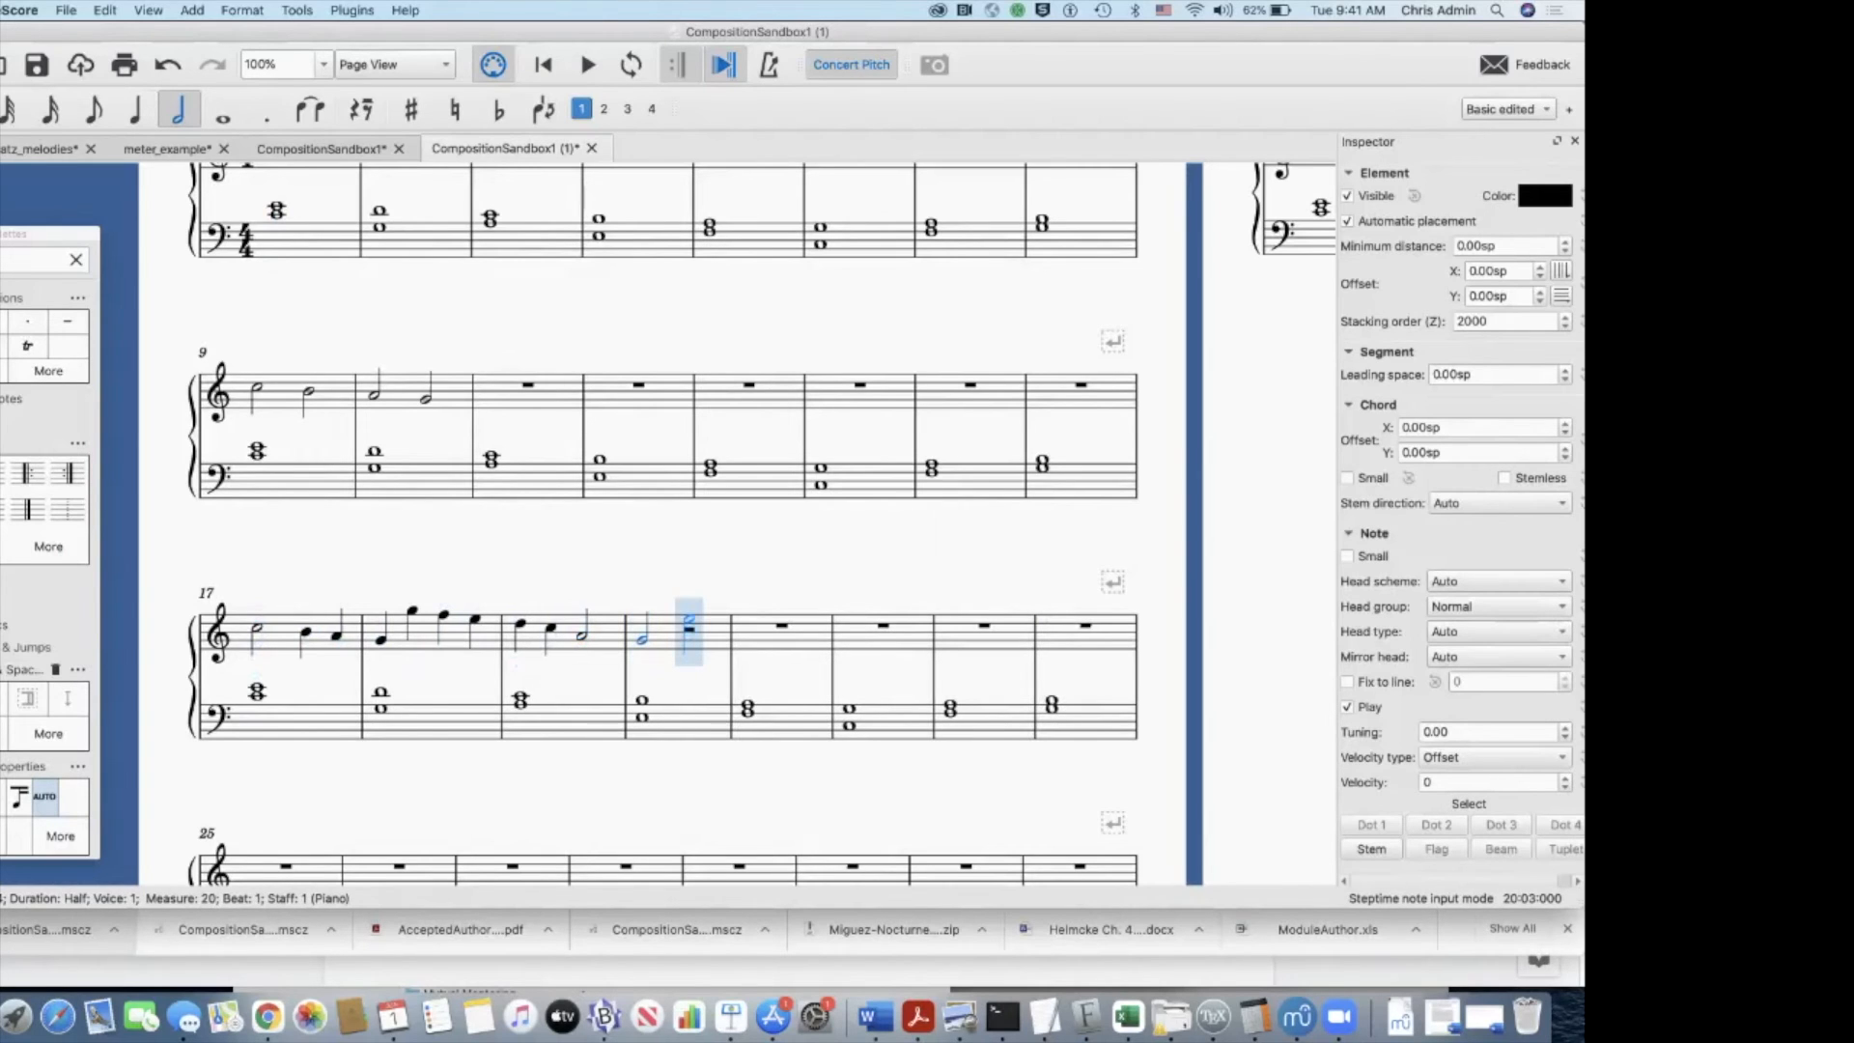
{"action": "left_click", "coordinate": [688, 619]}
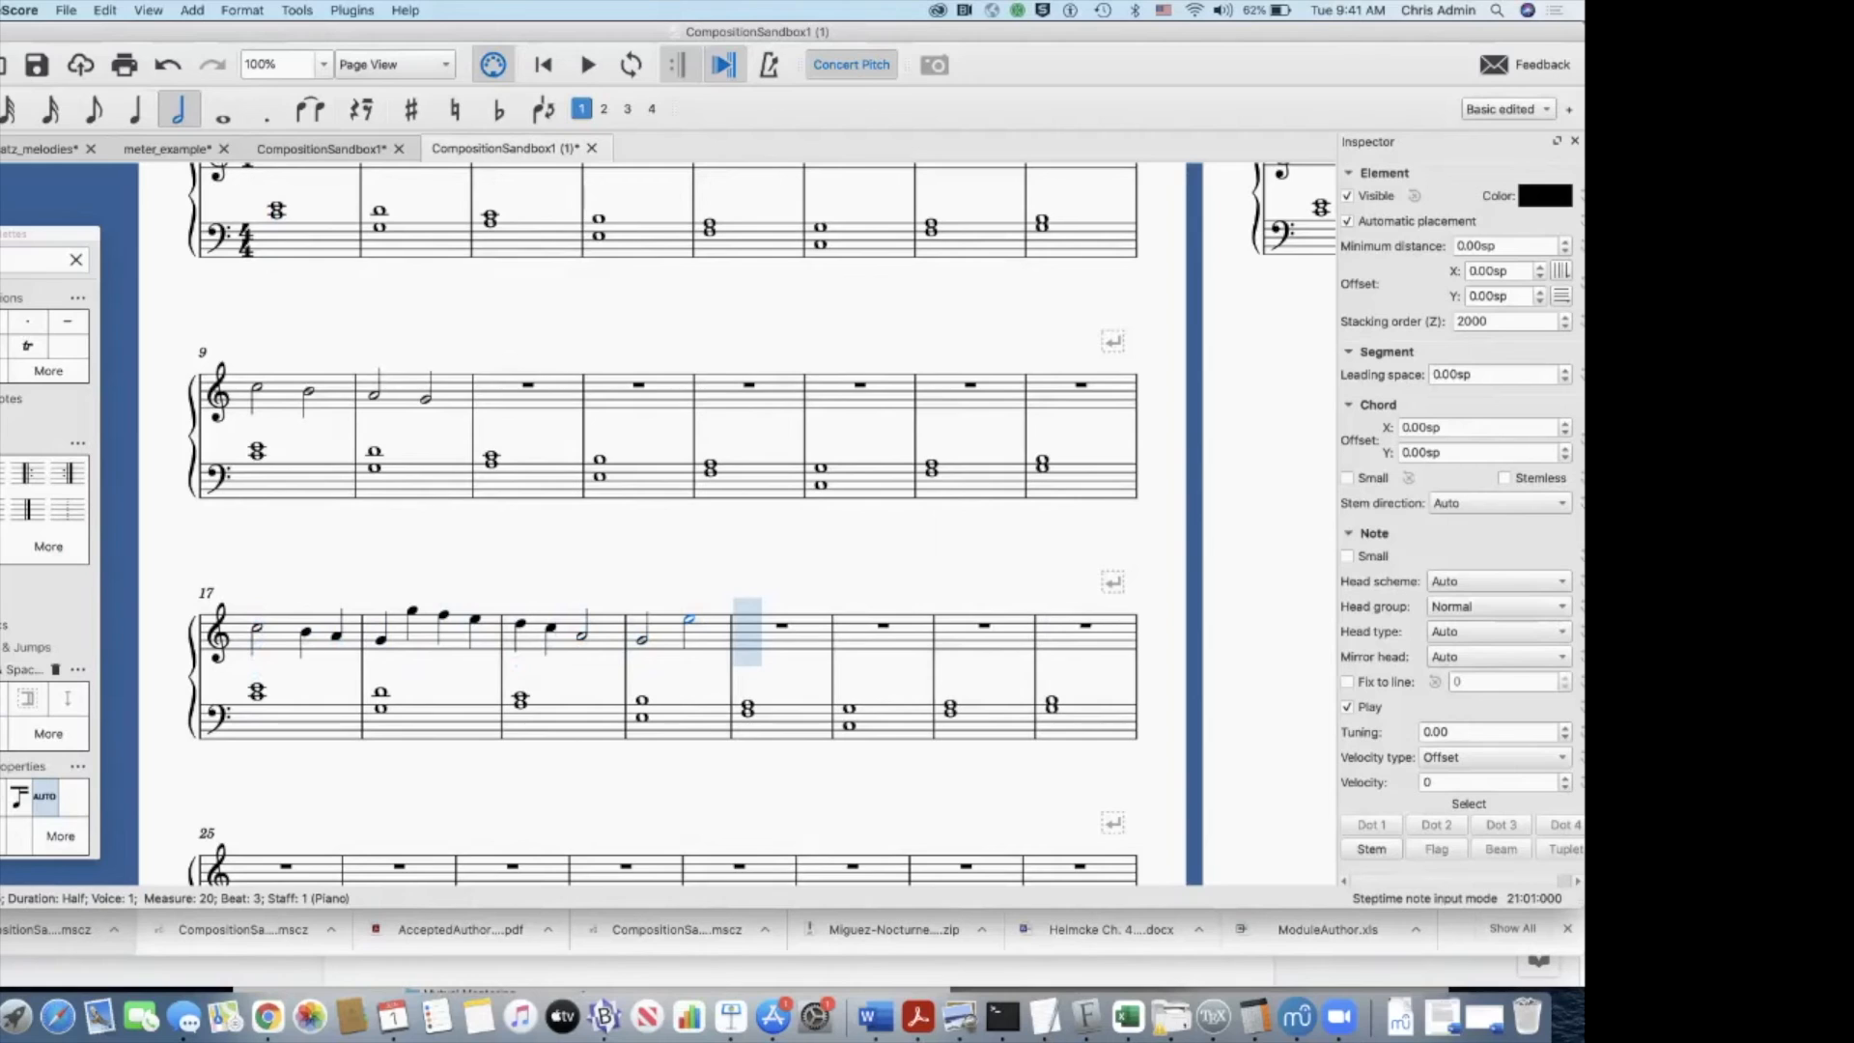
Step: Fill treble measure 21 with descending quarter notes D, C, B and A
{"action": "key", "text": "5"}
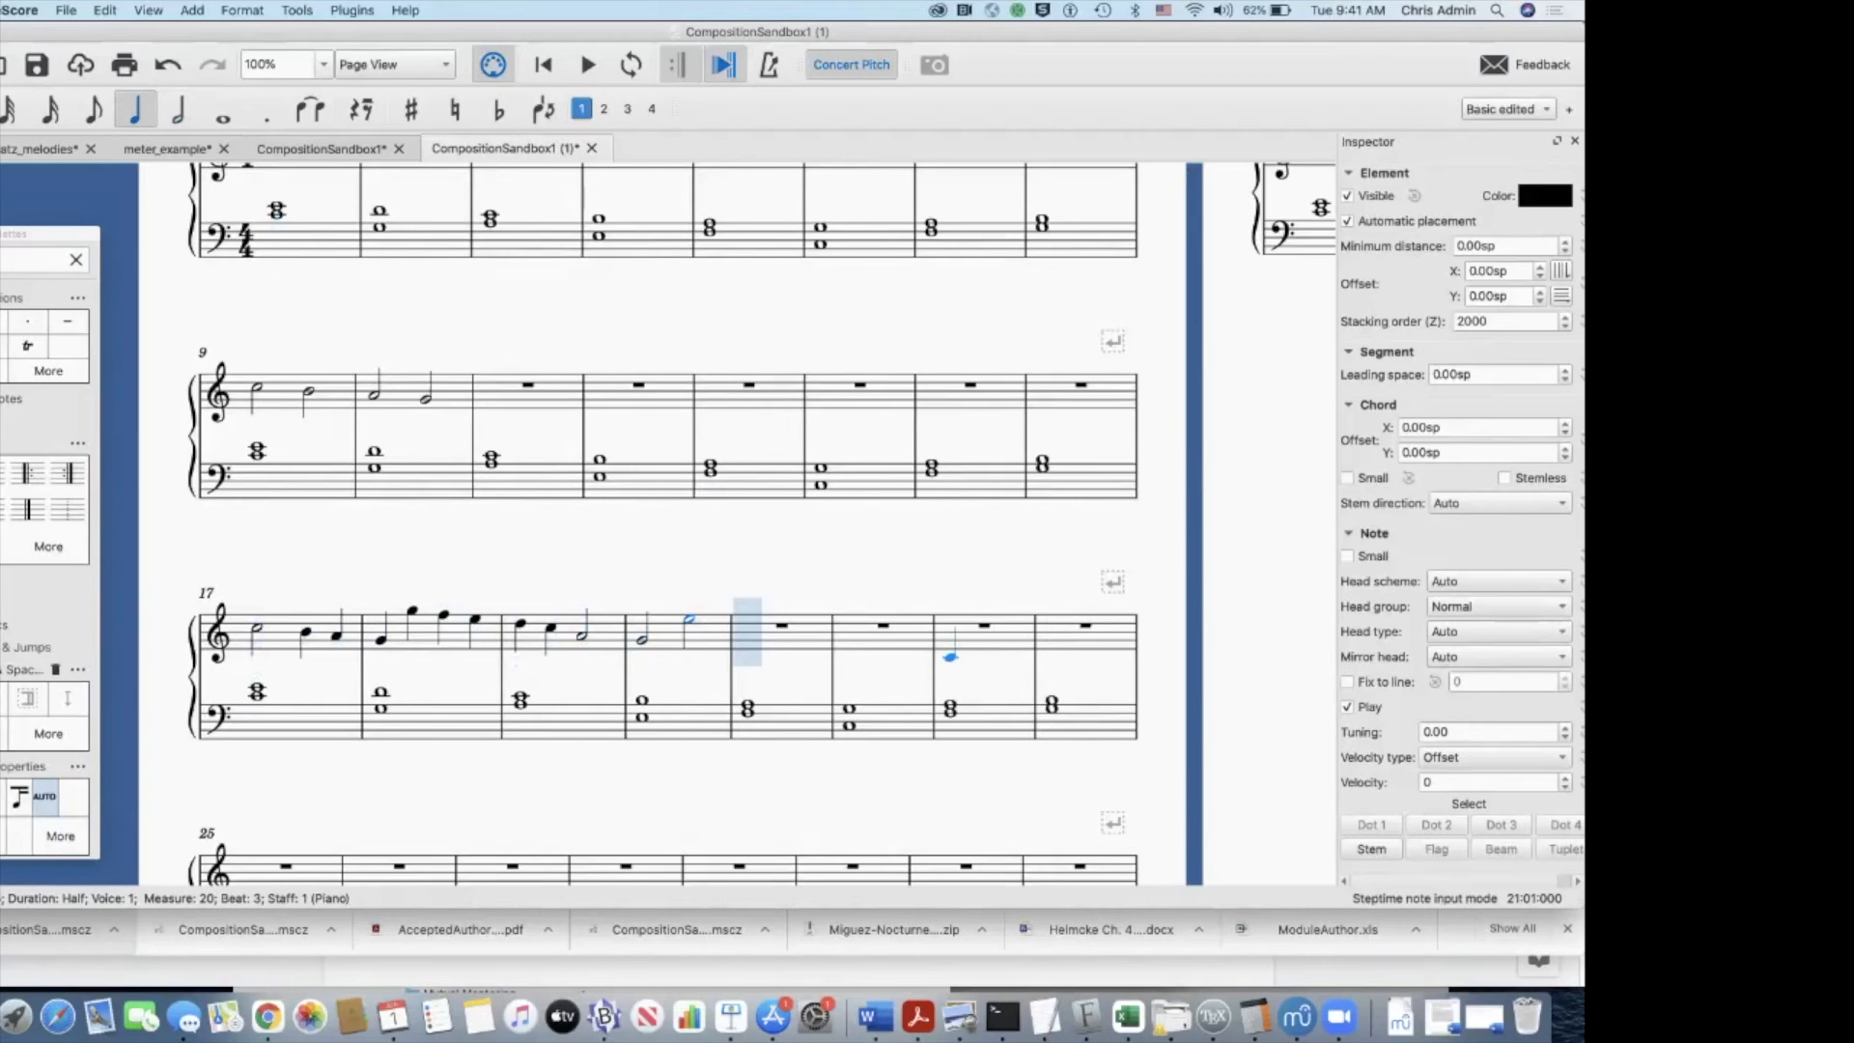
{"action": "left_click", "coordinate": [747, 619]}
{"action": "key", "text": "c"}
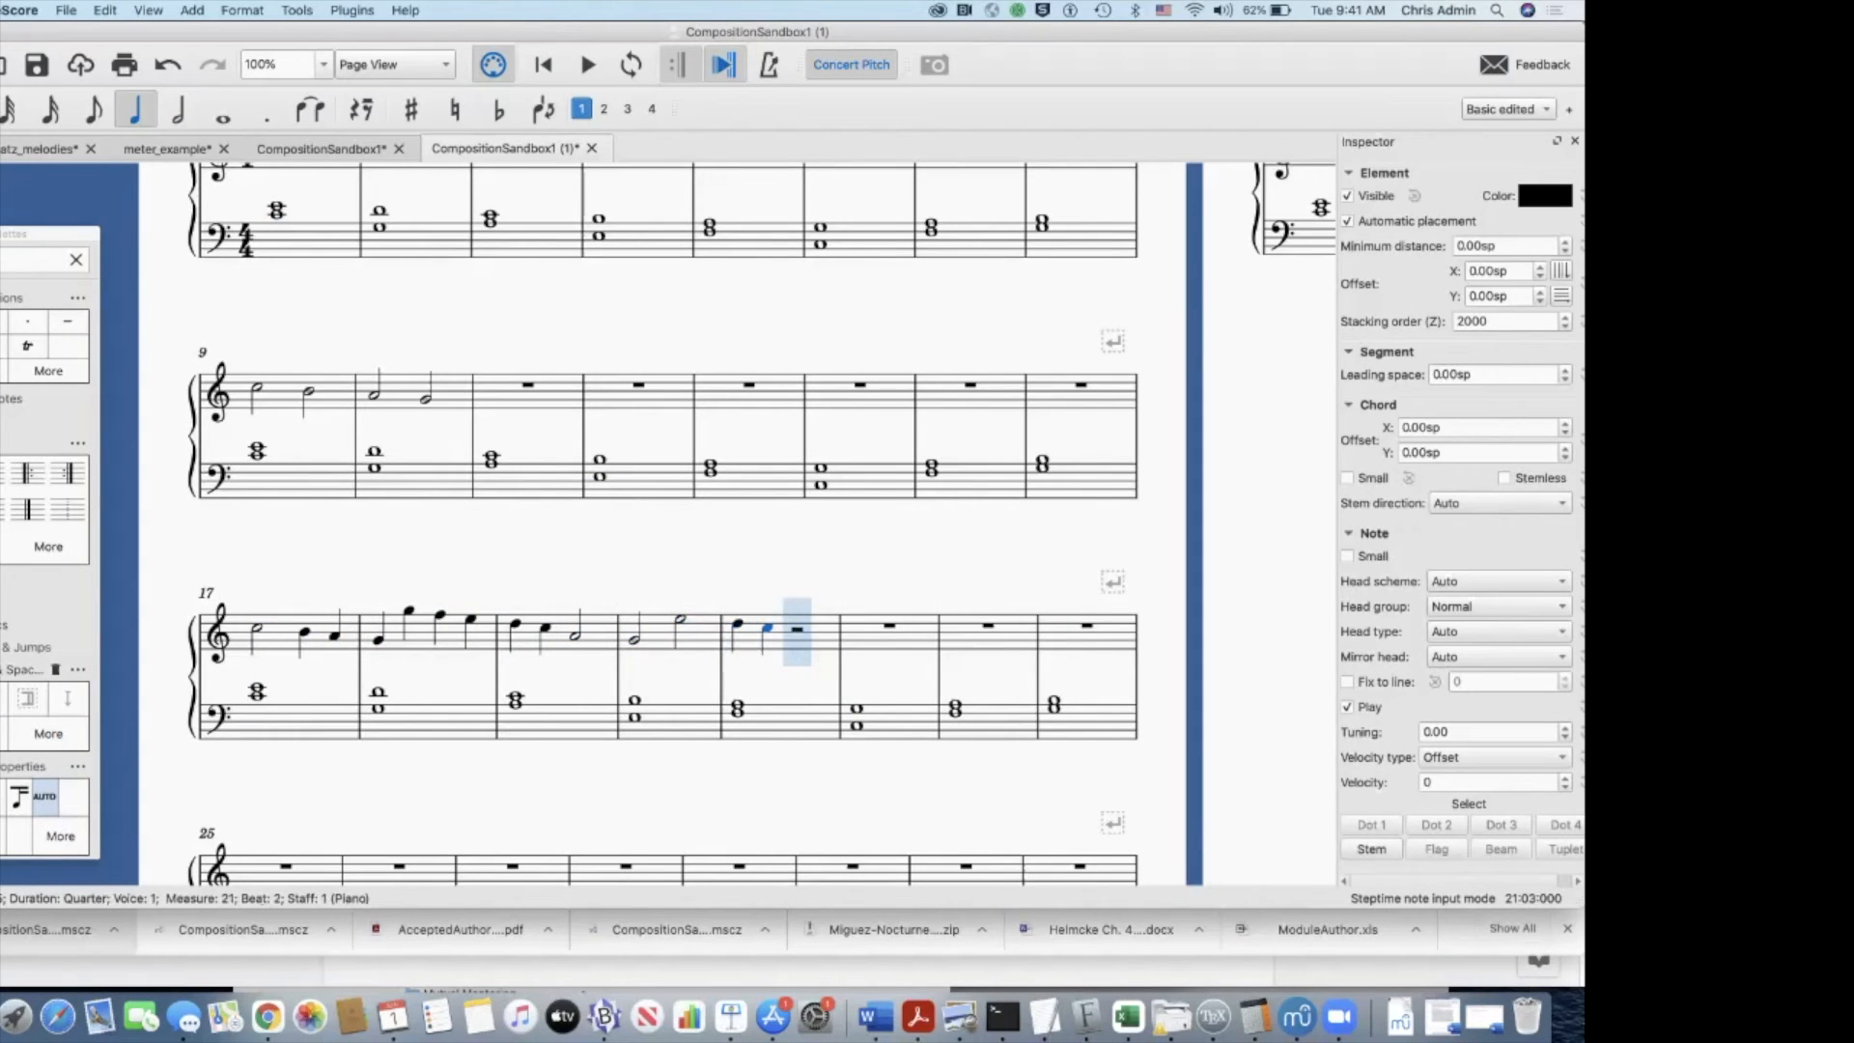
{"action": "key", "text": "c"}
{"action": "key", "text": "g"}
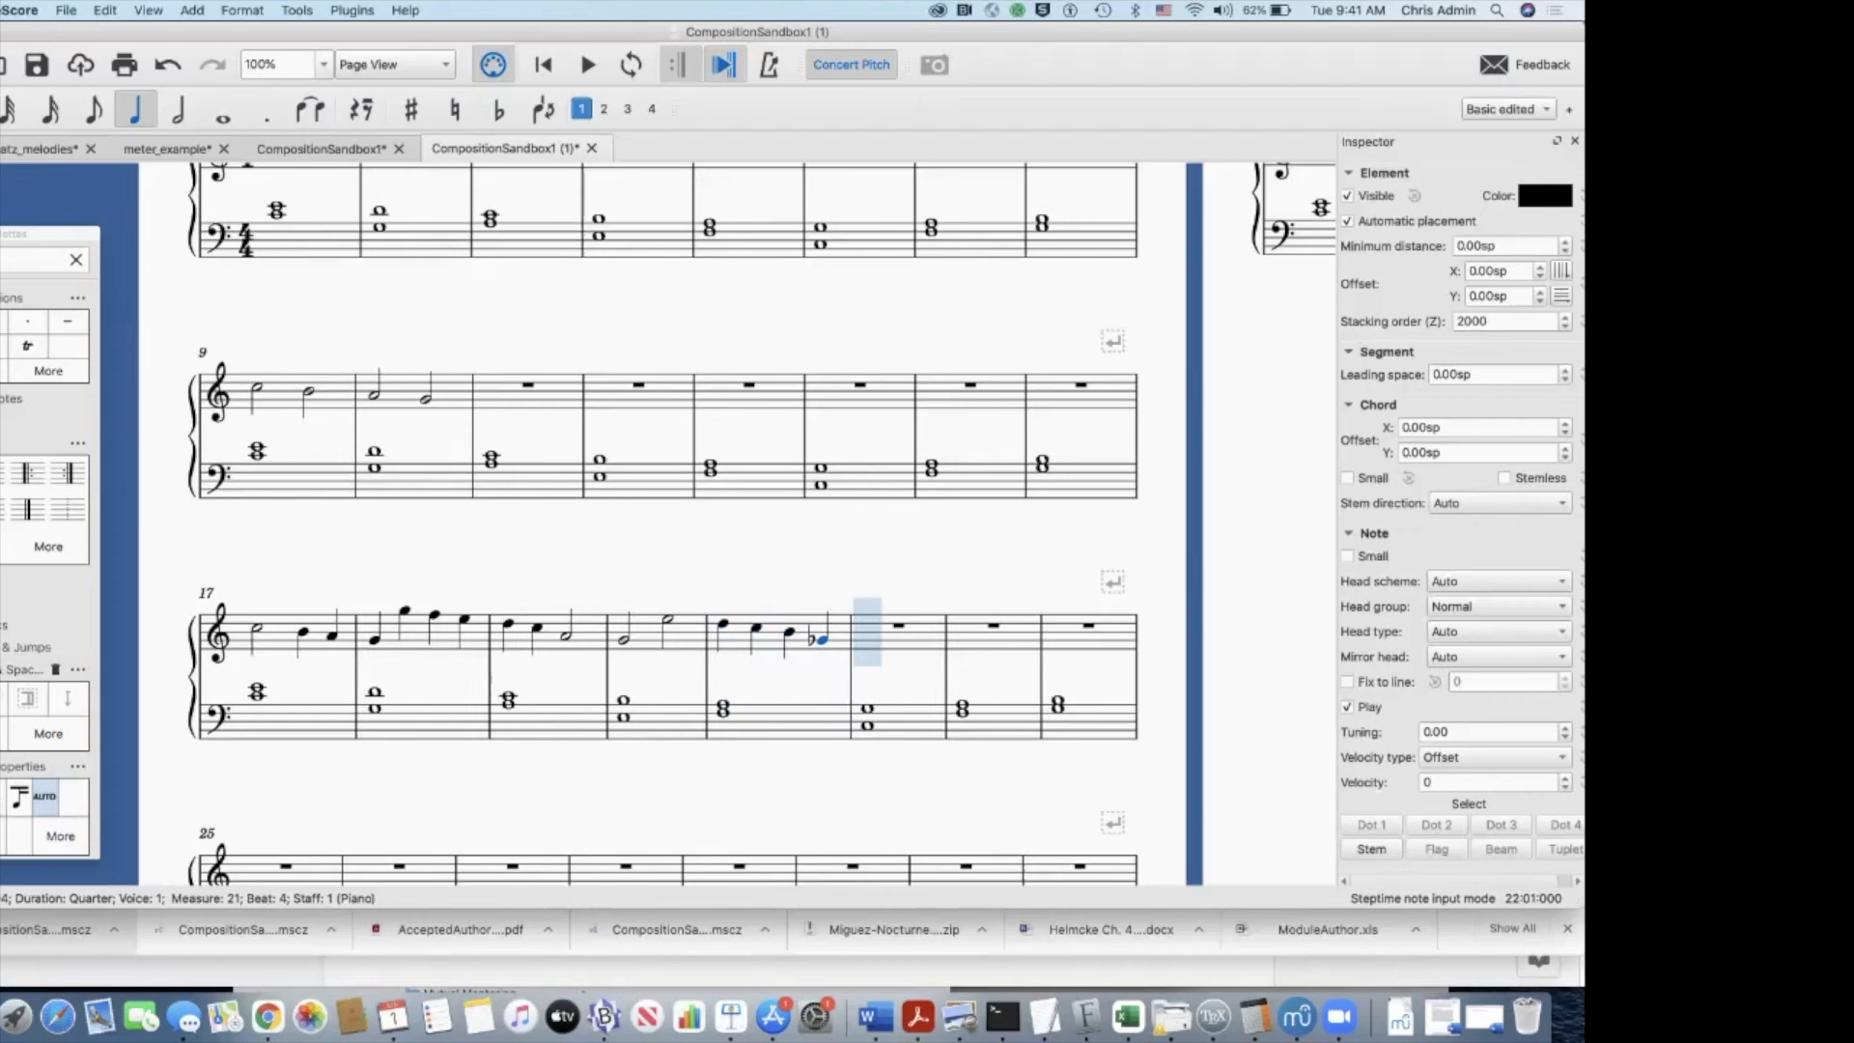
Step: Lower the last quarter note of measure 21 by three semitones and raise it back to A
{"action": "key", "text": "Down"}
{"action": "key", "text": "Down"}
{"action": "key", "text": "Down"}
{"action": "key", "text": "Up"}
{"action": "key", "text": "Up"}
{"action": "key", "text": "Up"}
{"action": "key", "text": "Up"}
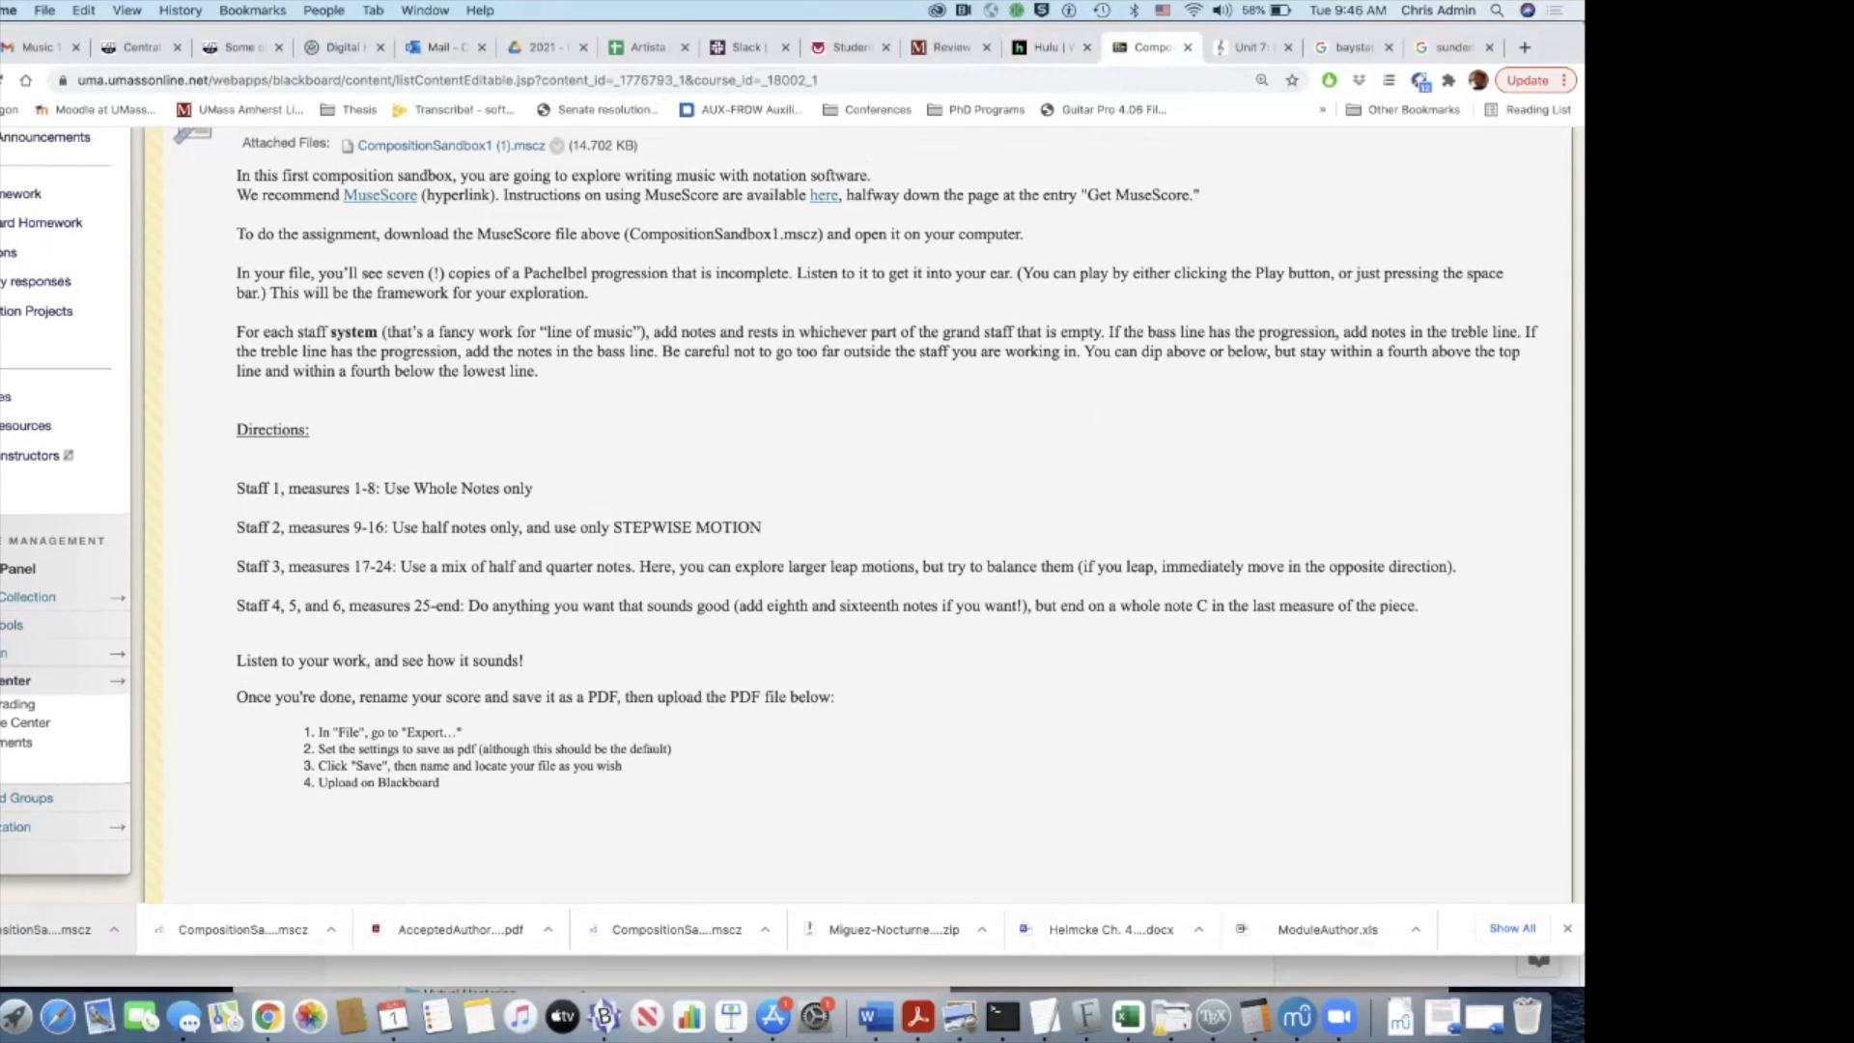
Step: Examine the directions for staves 4, 5 and 6 on the Blackboard page, and switch back to MuseScore
{"action": "left_click_drag", "start_coordinate": [236, 606], "coordinate": [461, 605]}
{"action": "left_click", "coordinate": [462, 607]}
{"action": "key", "text": "super+Tab"}
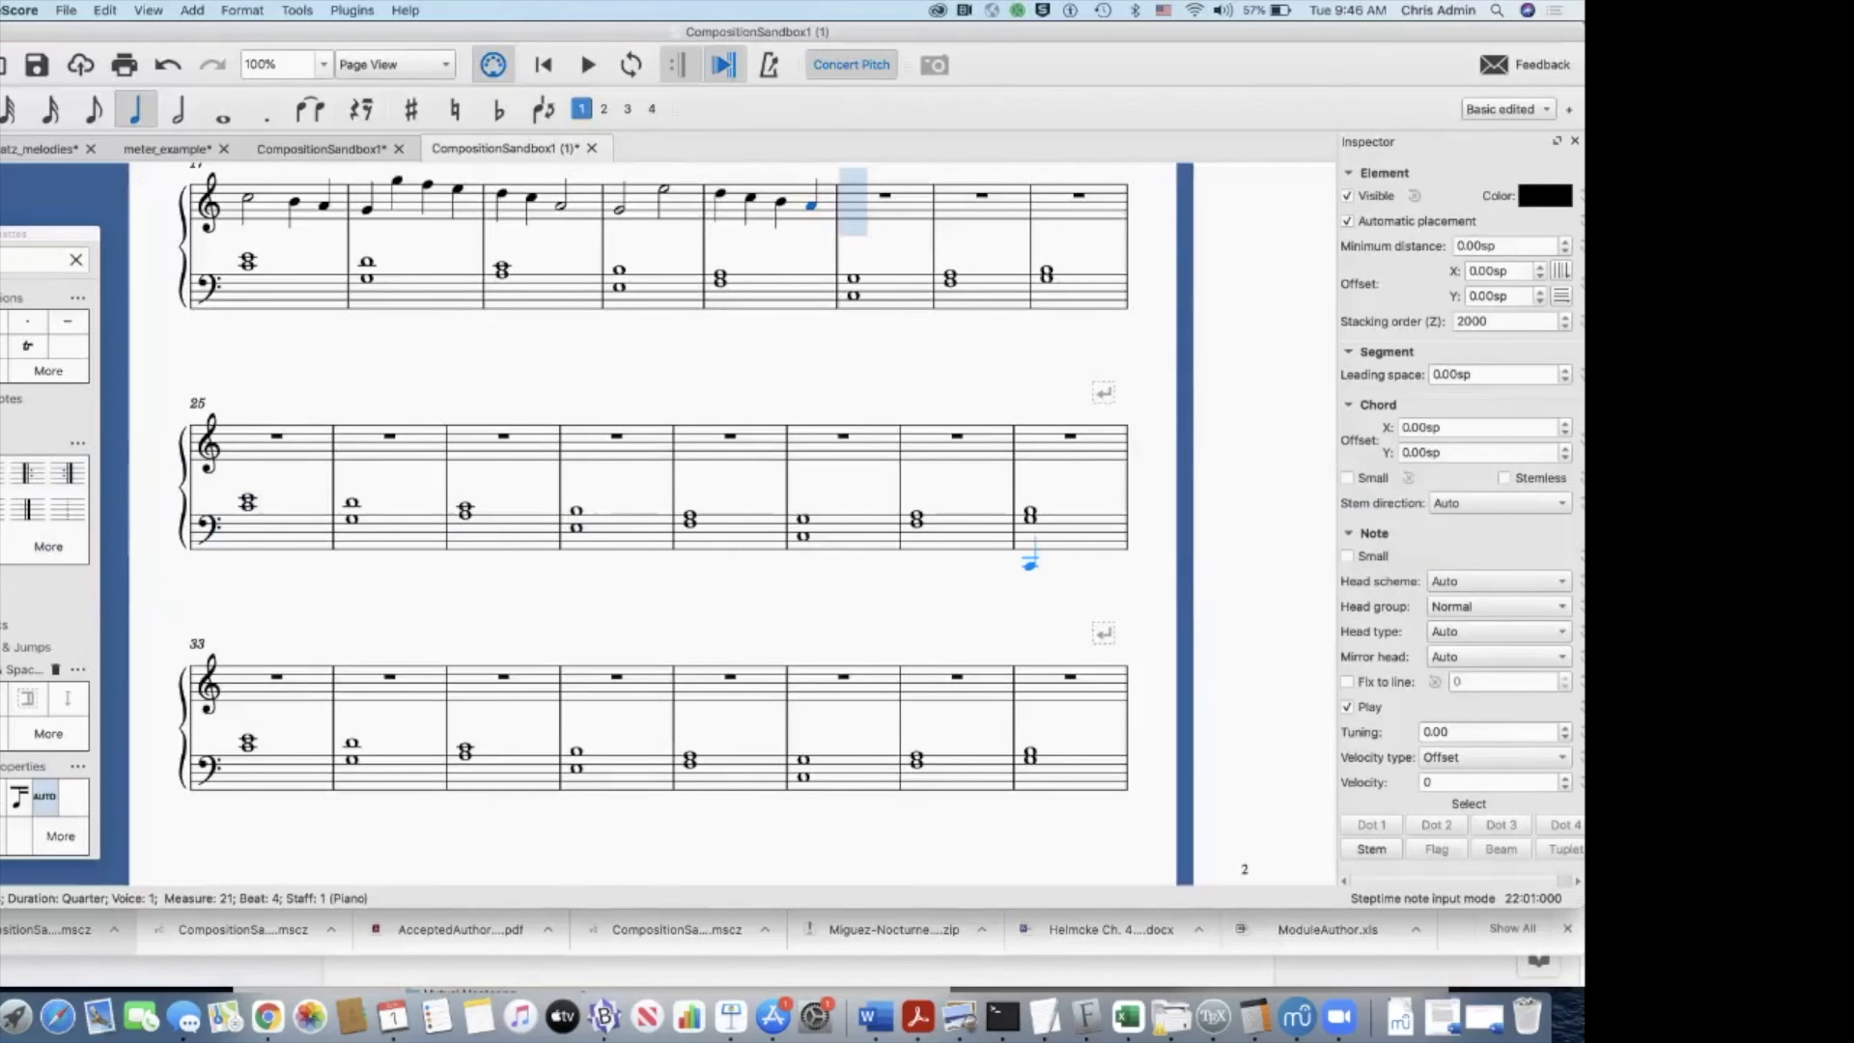
Step: Enter a whole note C in the treble staff of the final measure, measure 49
{"action": "scroll", "coordinate": [1031, 563], "scroll_direction": "right", "scroll_amount": 10}
{"action": "scroll", "coordinate": [1031, 563], "scroll_direction": "up", "scroll_amount": 7}
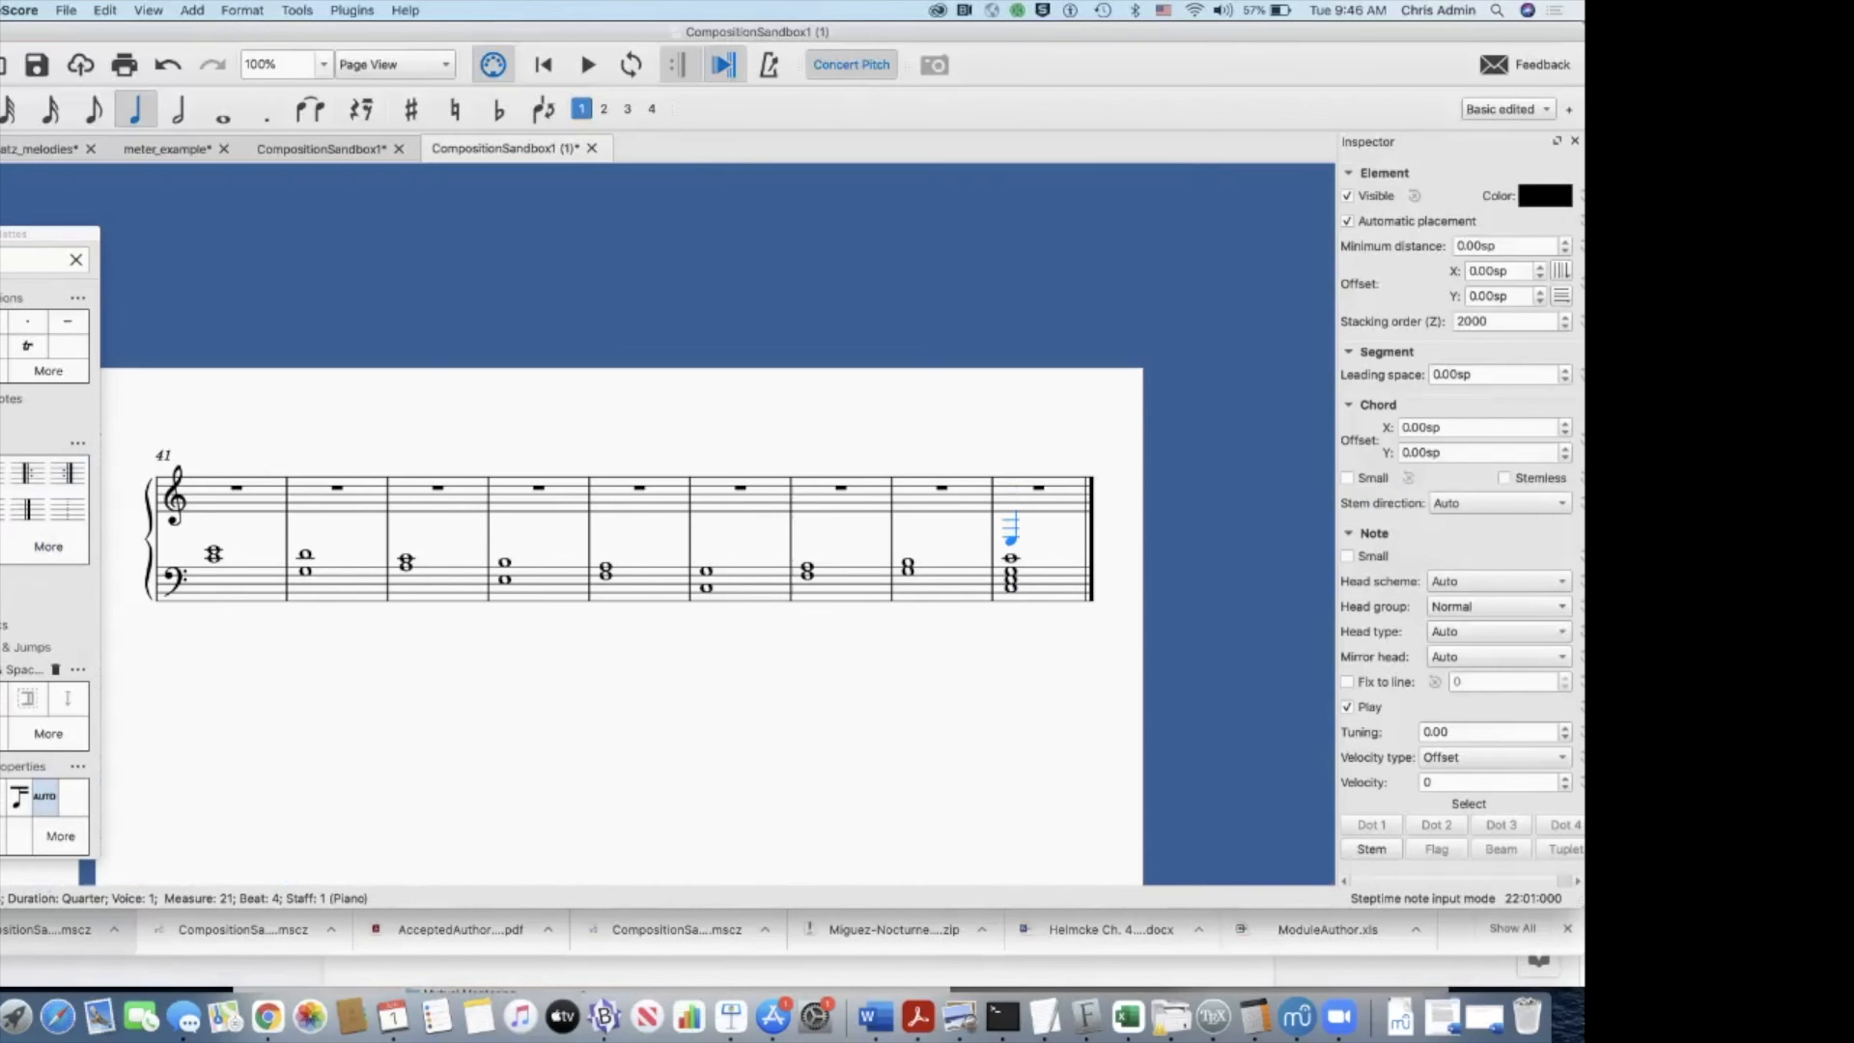
{"action": "left_click", "coordinate": [223, 112]}
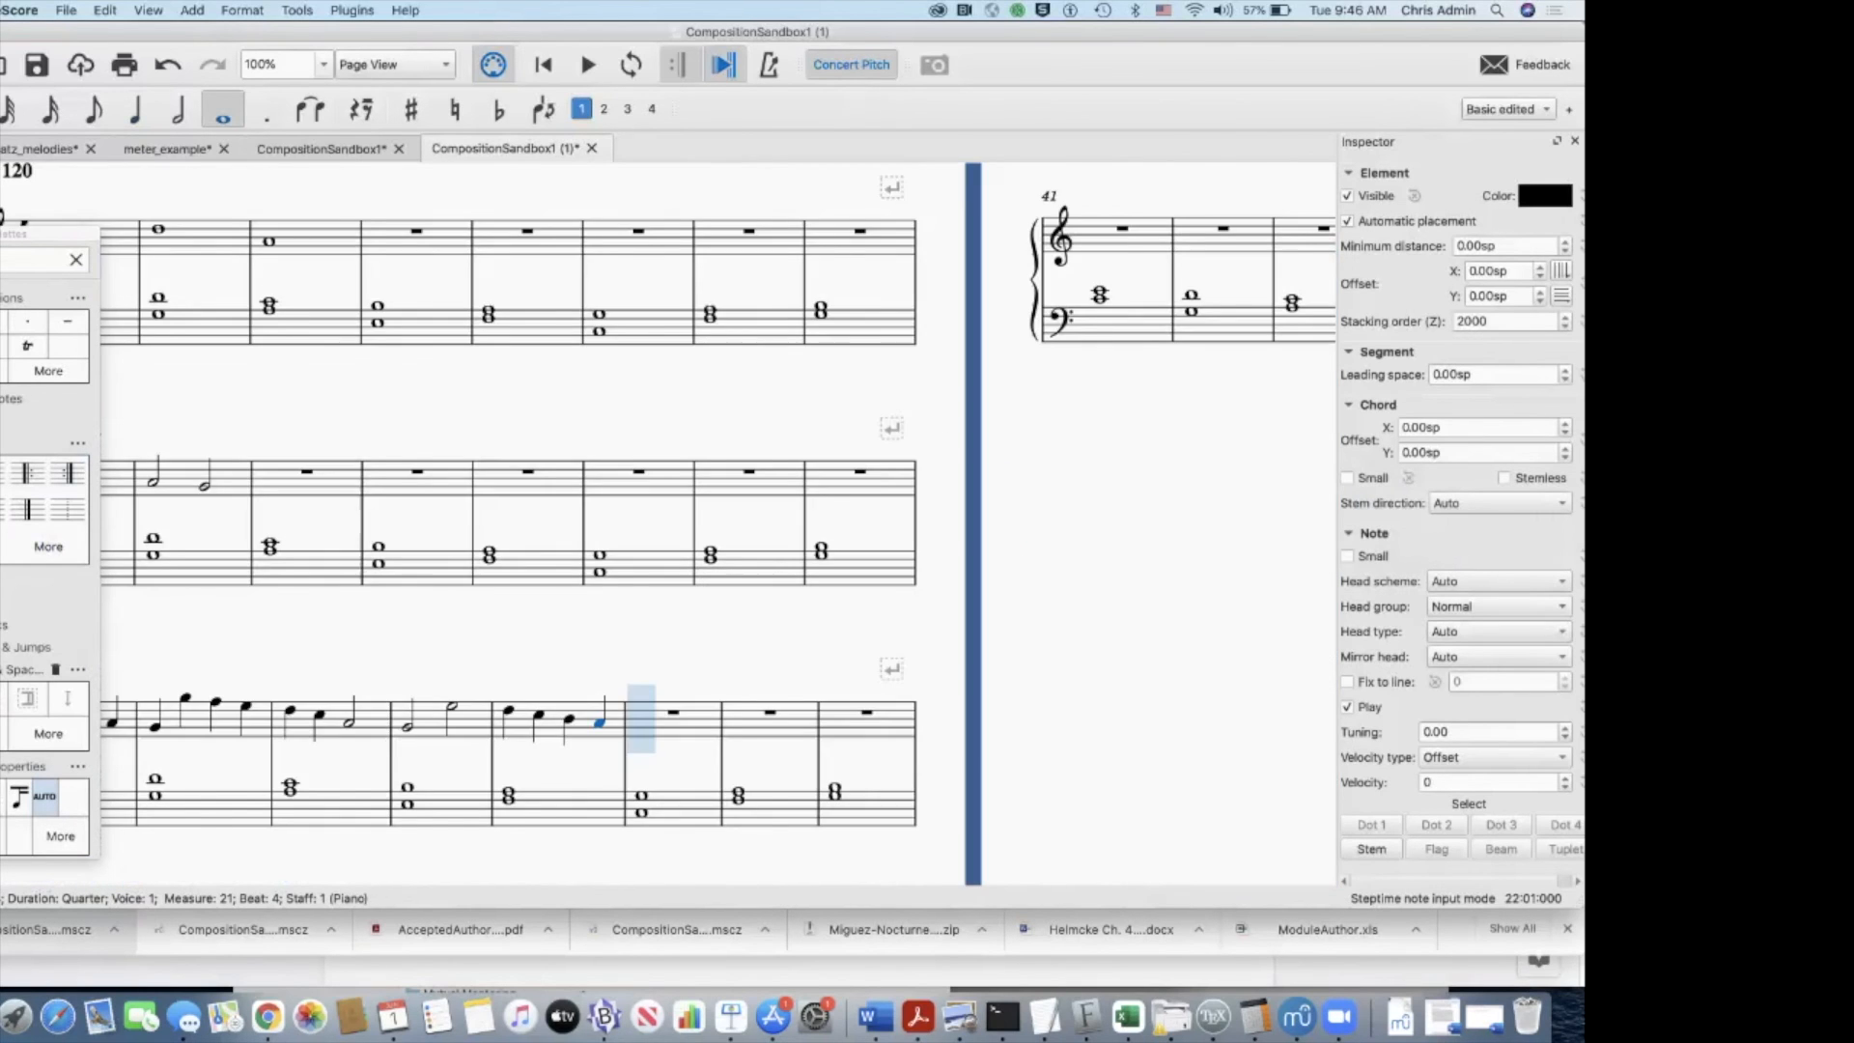
{"action": "scroll", "coordinate": [821, 505], "scroll_direction": "right", "scroll_amount": 9}
{"action": "scroll", "coordinate": [862, 444], "scroll_direction": "right", "scroll_amount": 1}
{"action": "left_click", "coordinate": [963, 304]}
{"action": "left_click", "coordinate": [964, 274]}
{"action": "key", "text": "Escape"}
{"action": "left_click", "coordinate": [964, 304]}
{"action": "key", "text": "Delete"}
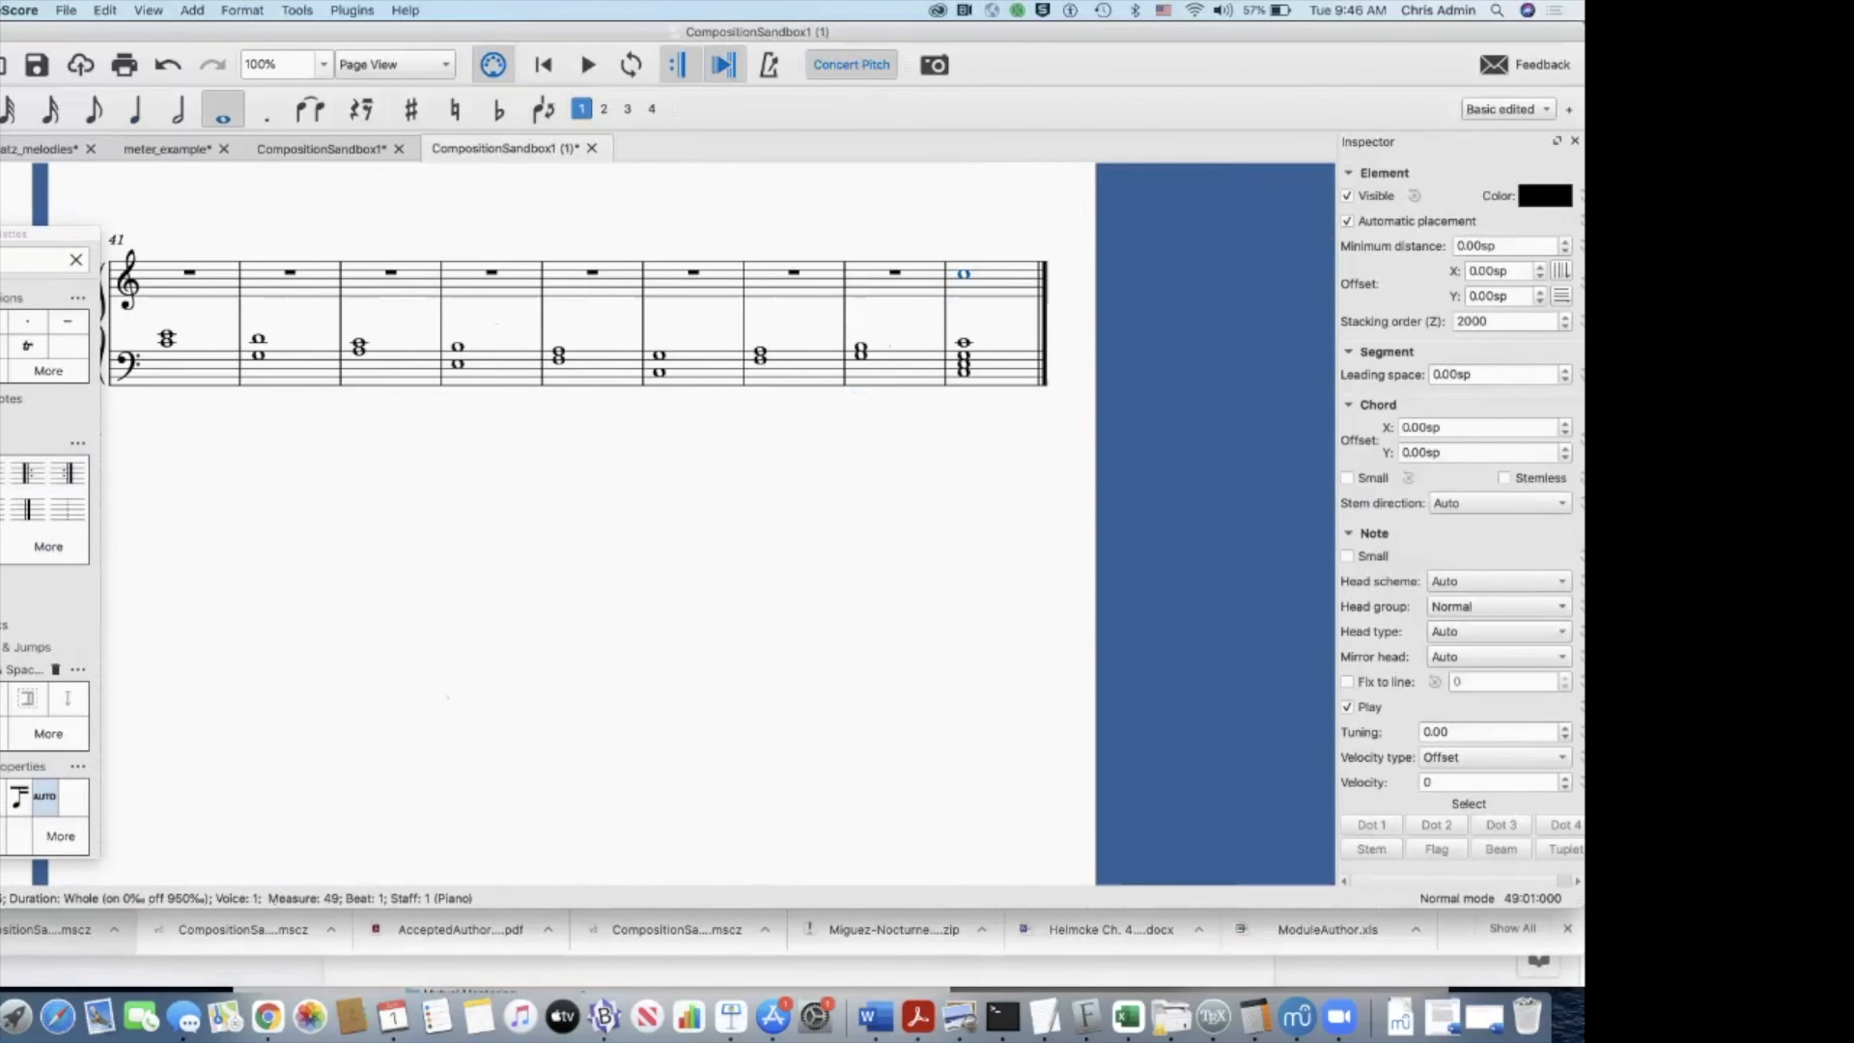
Step: Enter a quarter note C followed by eighth notes B and A in the treble staff of measure 25
{"action": "scroll", "coordinate": [715, 521], "scroll_direction": "left", "scroll_amount": 10}
{"action": "scroll", "coordinate": [715, 522], "scroll_direction": "down", "scroll_amount": 5}
{"action": "scroll", "coordinate": [627, 521], "scroll_direction": "left", "scroll_amount": 2}
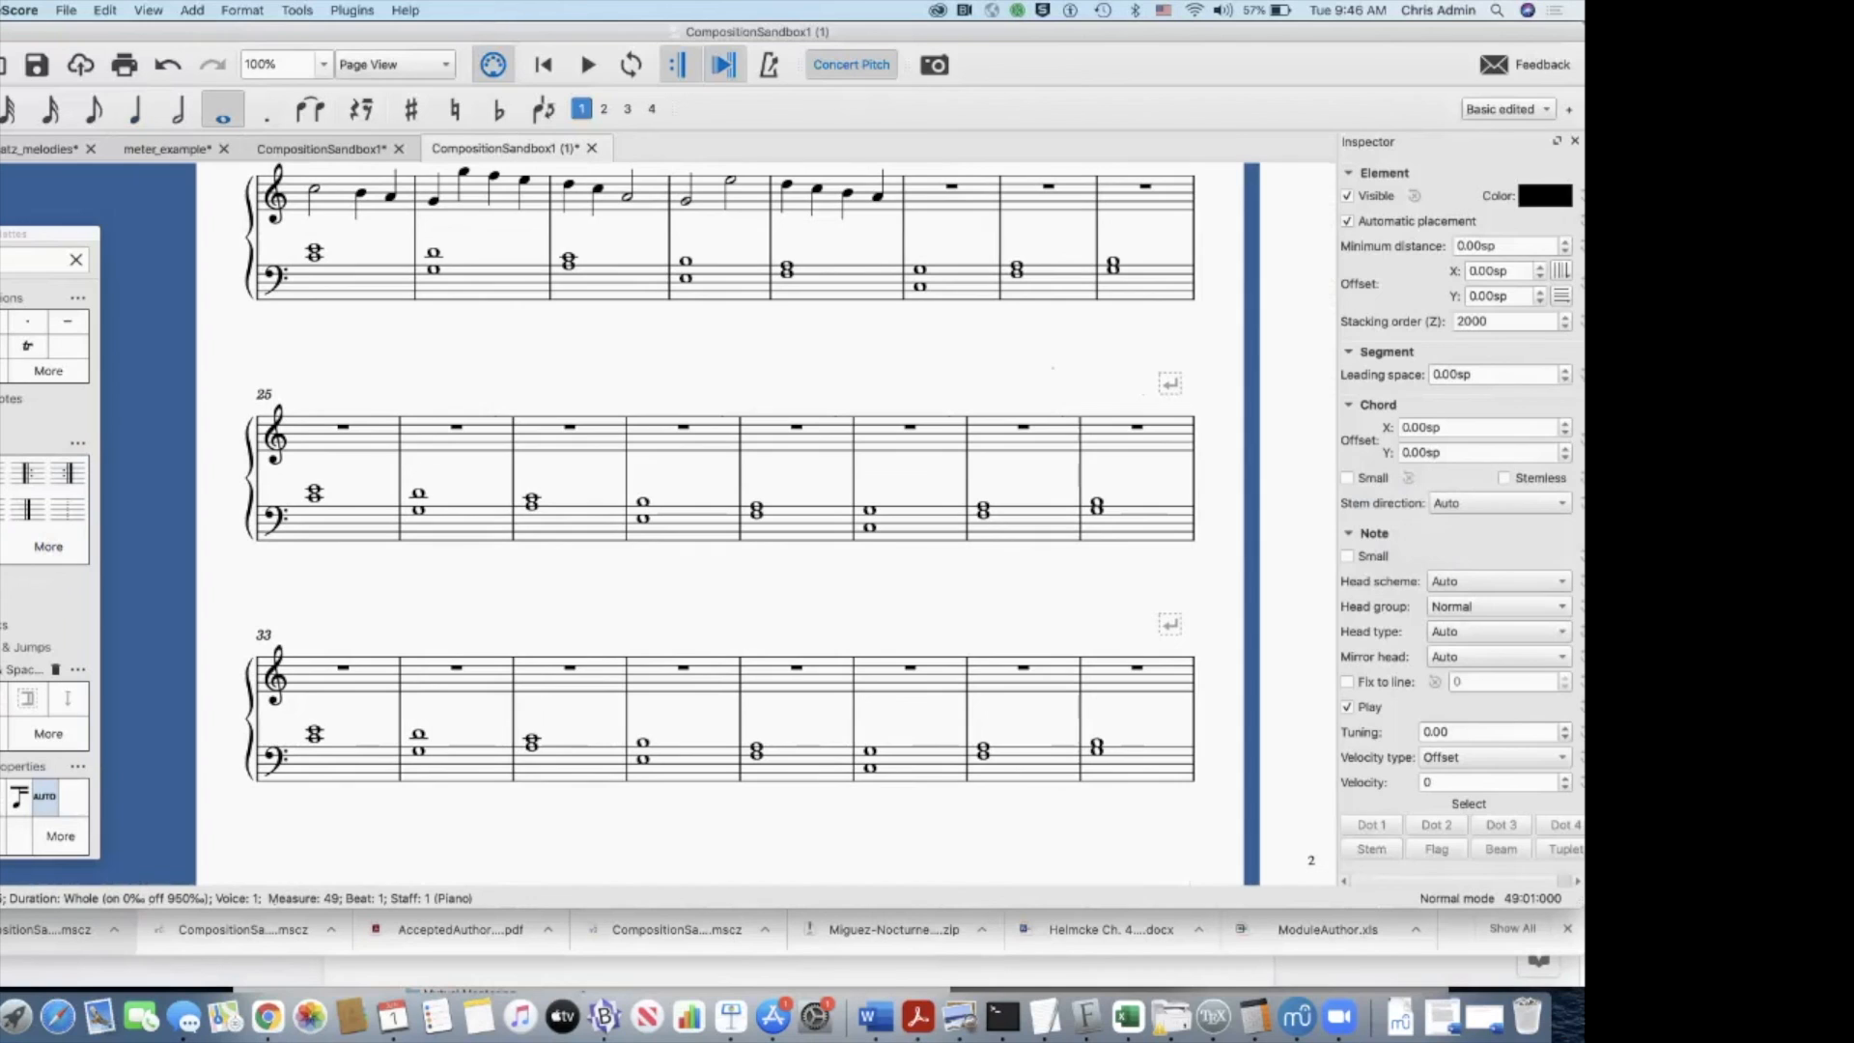
{"action": "left_click", "coordinate": [343, 427]}
{"action": "key", "text": "5"}
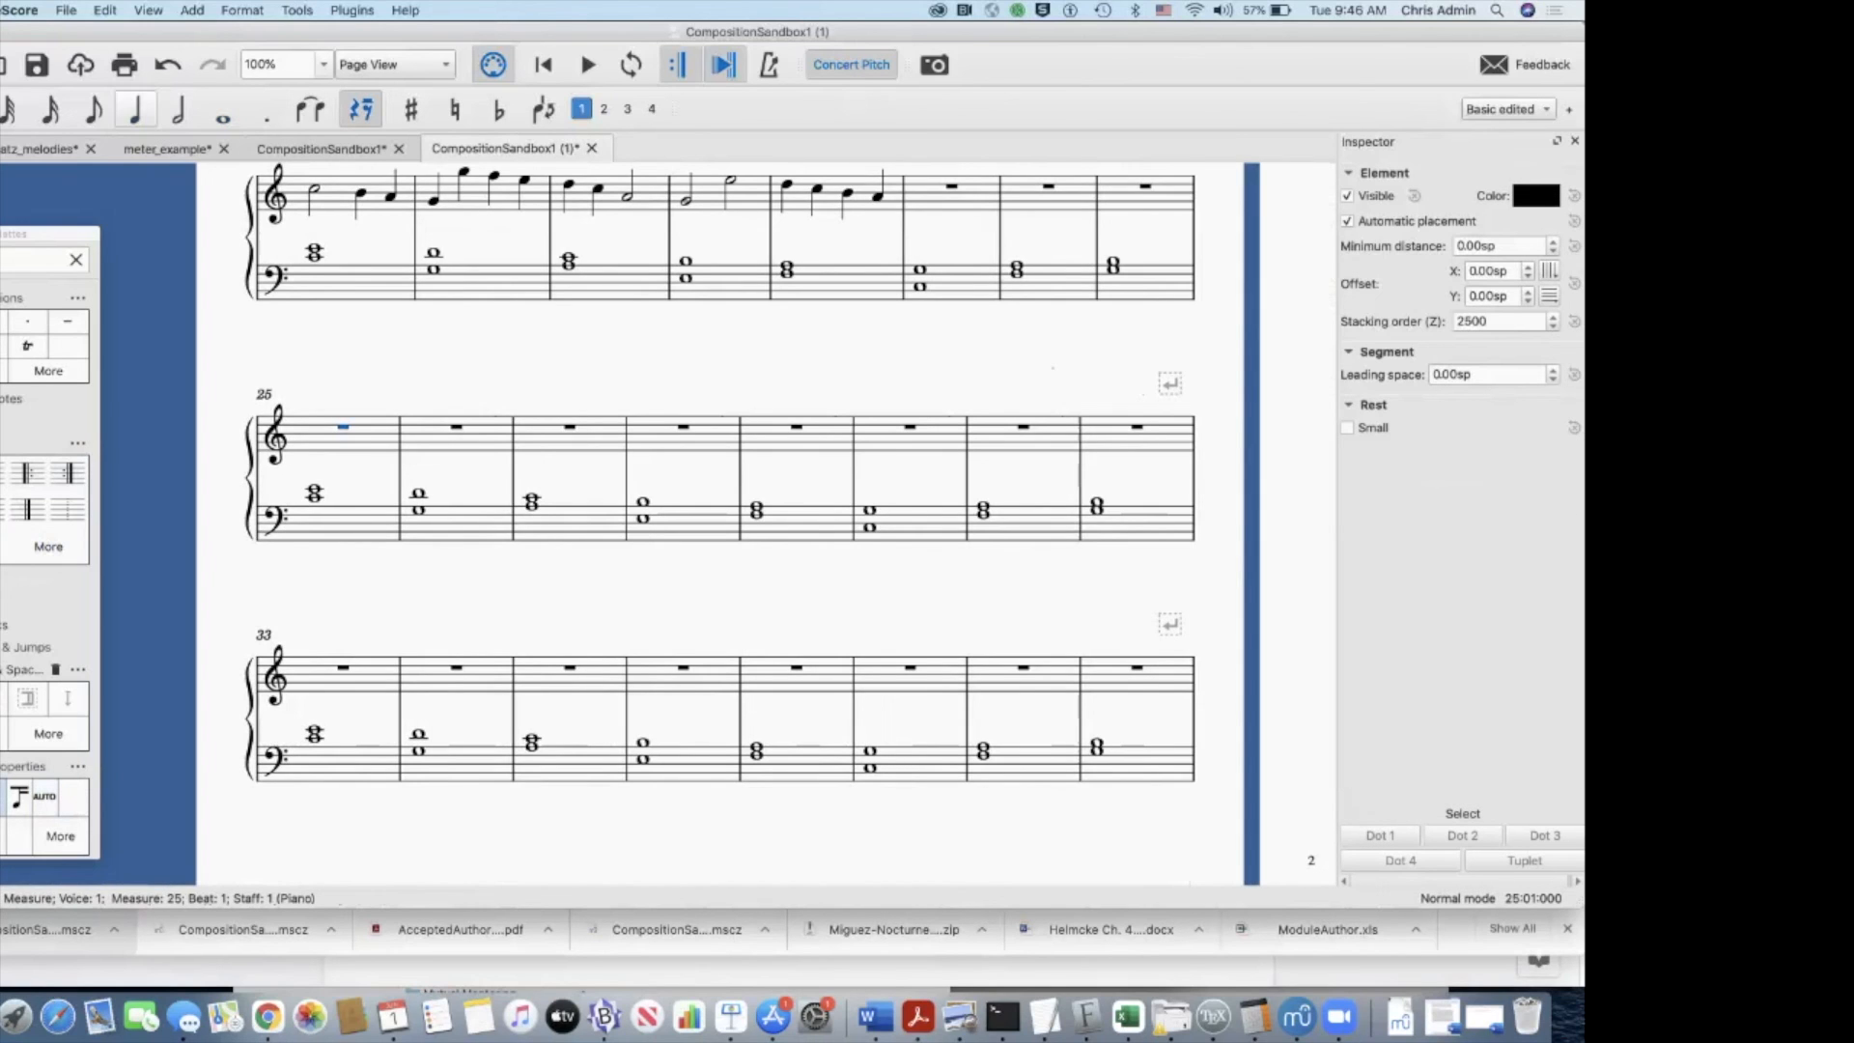
{"action": "key", "text": "c"}
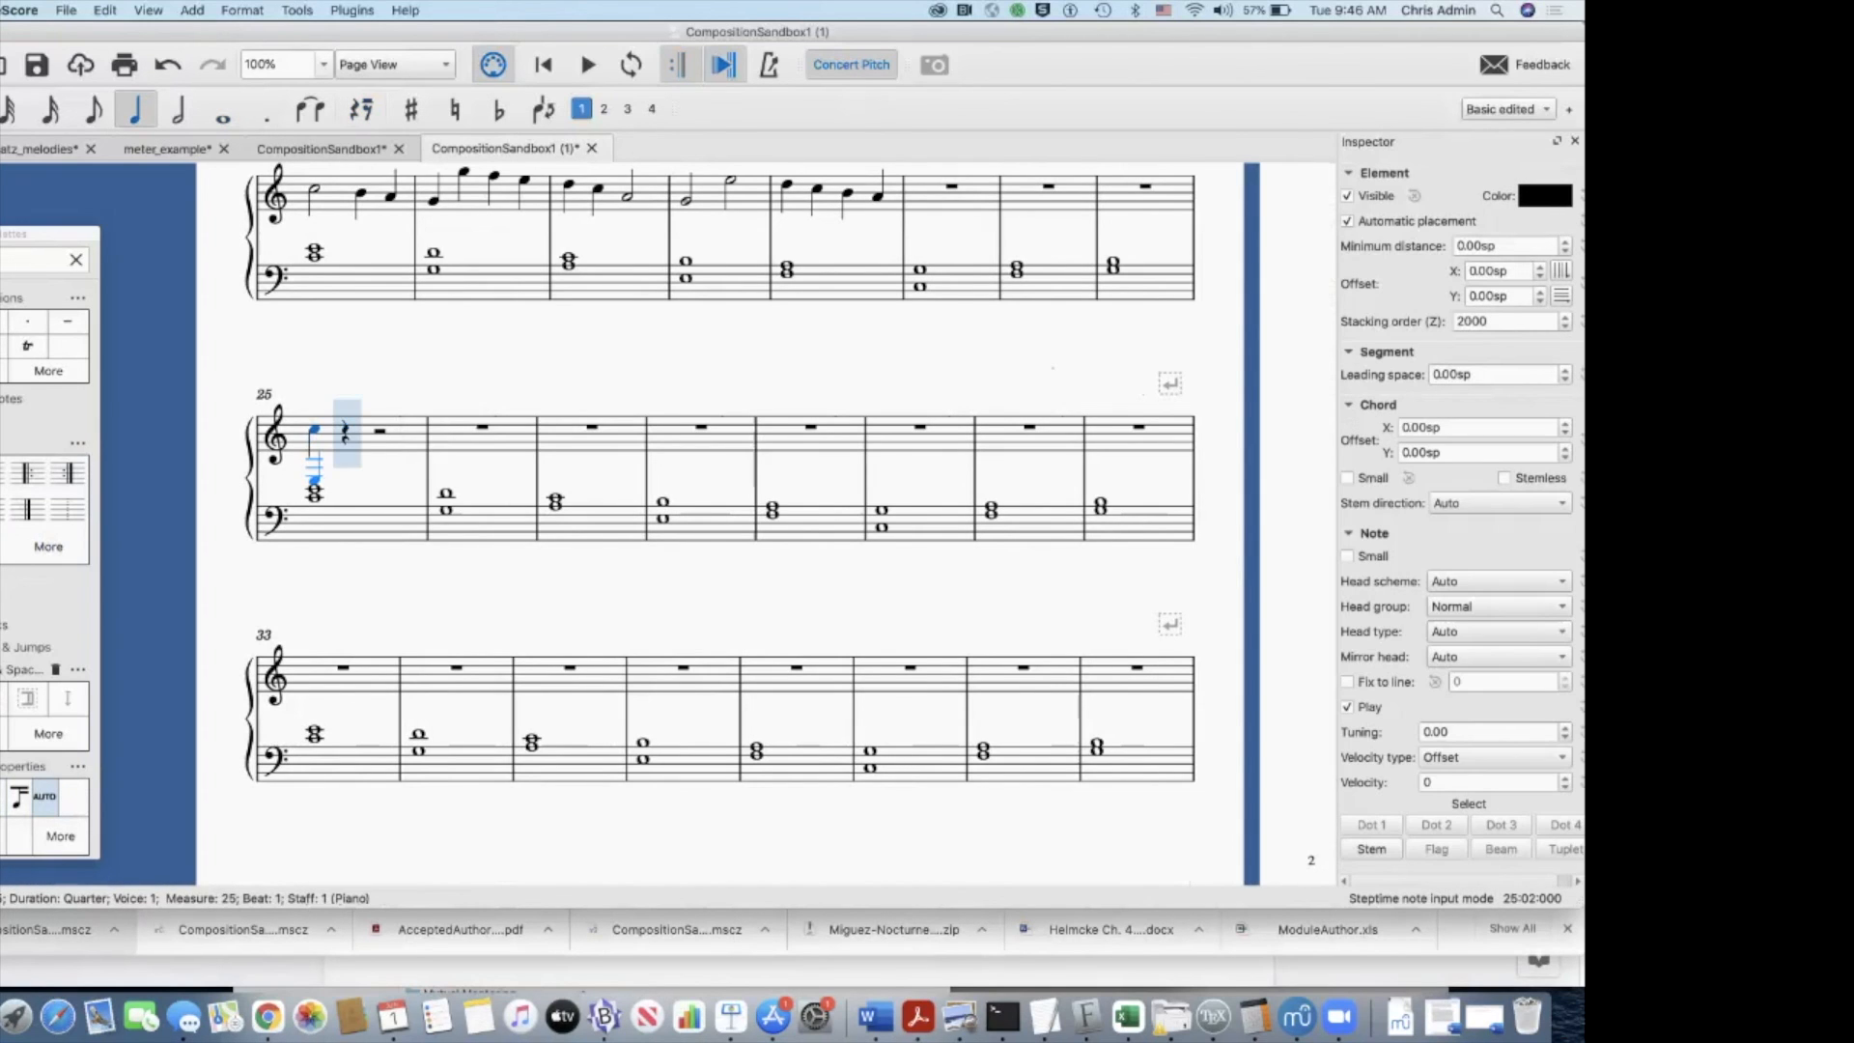
{"action": "key", "text": "4"}
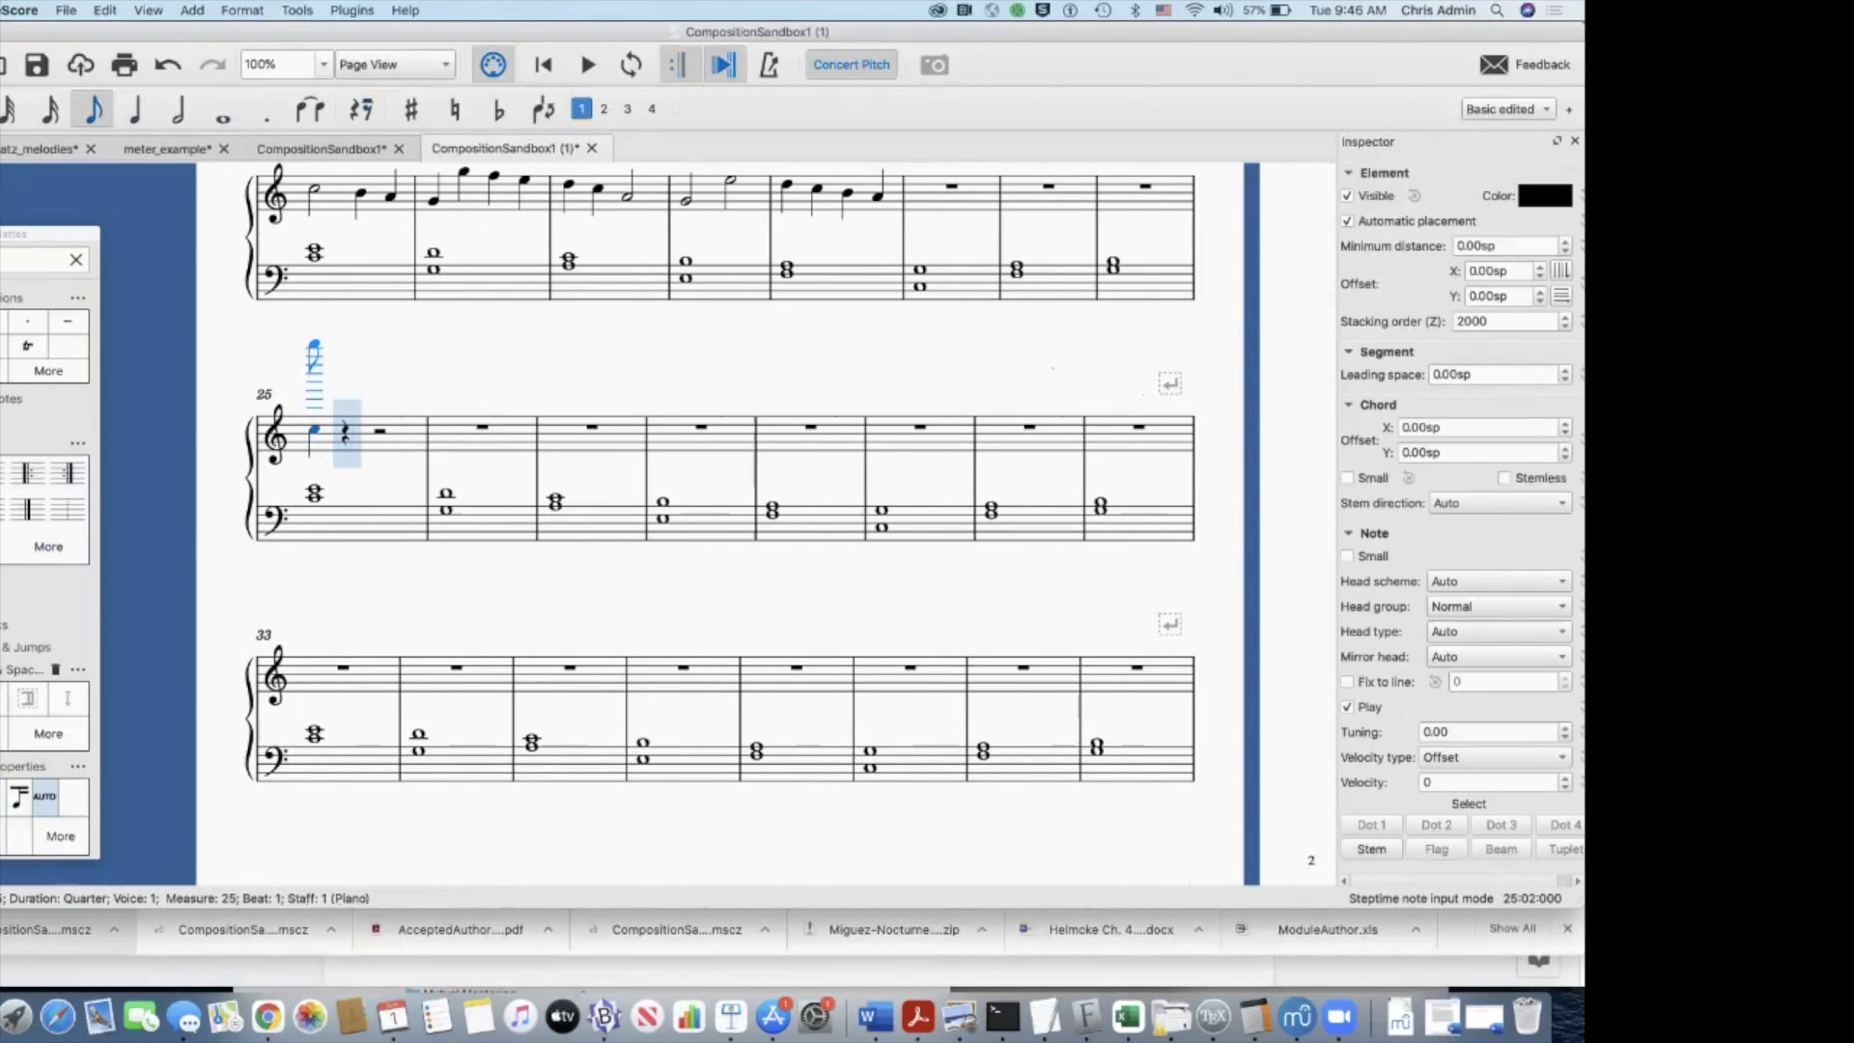
{"action": "key", "text": "a"}
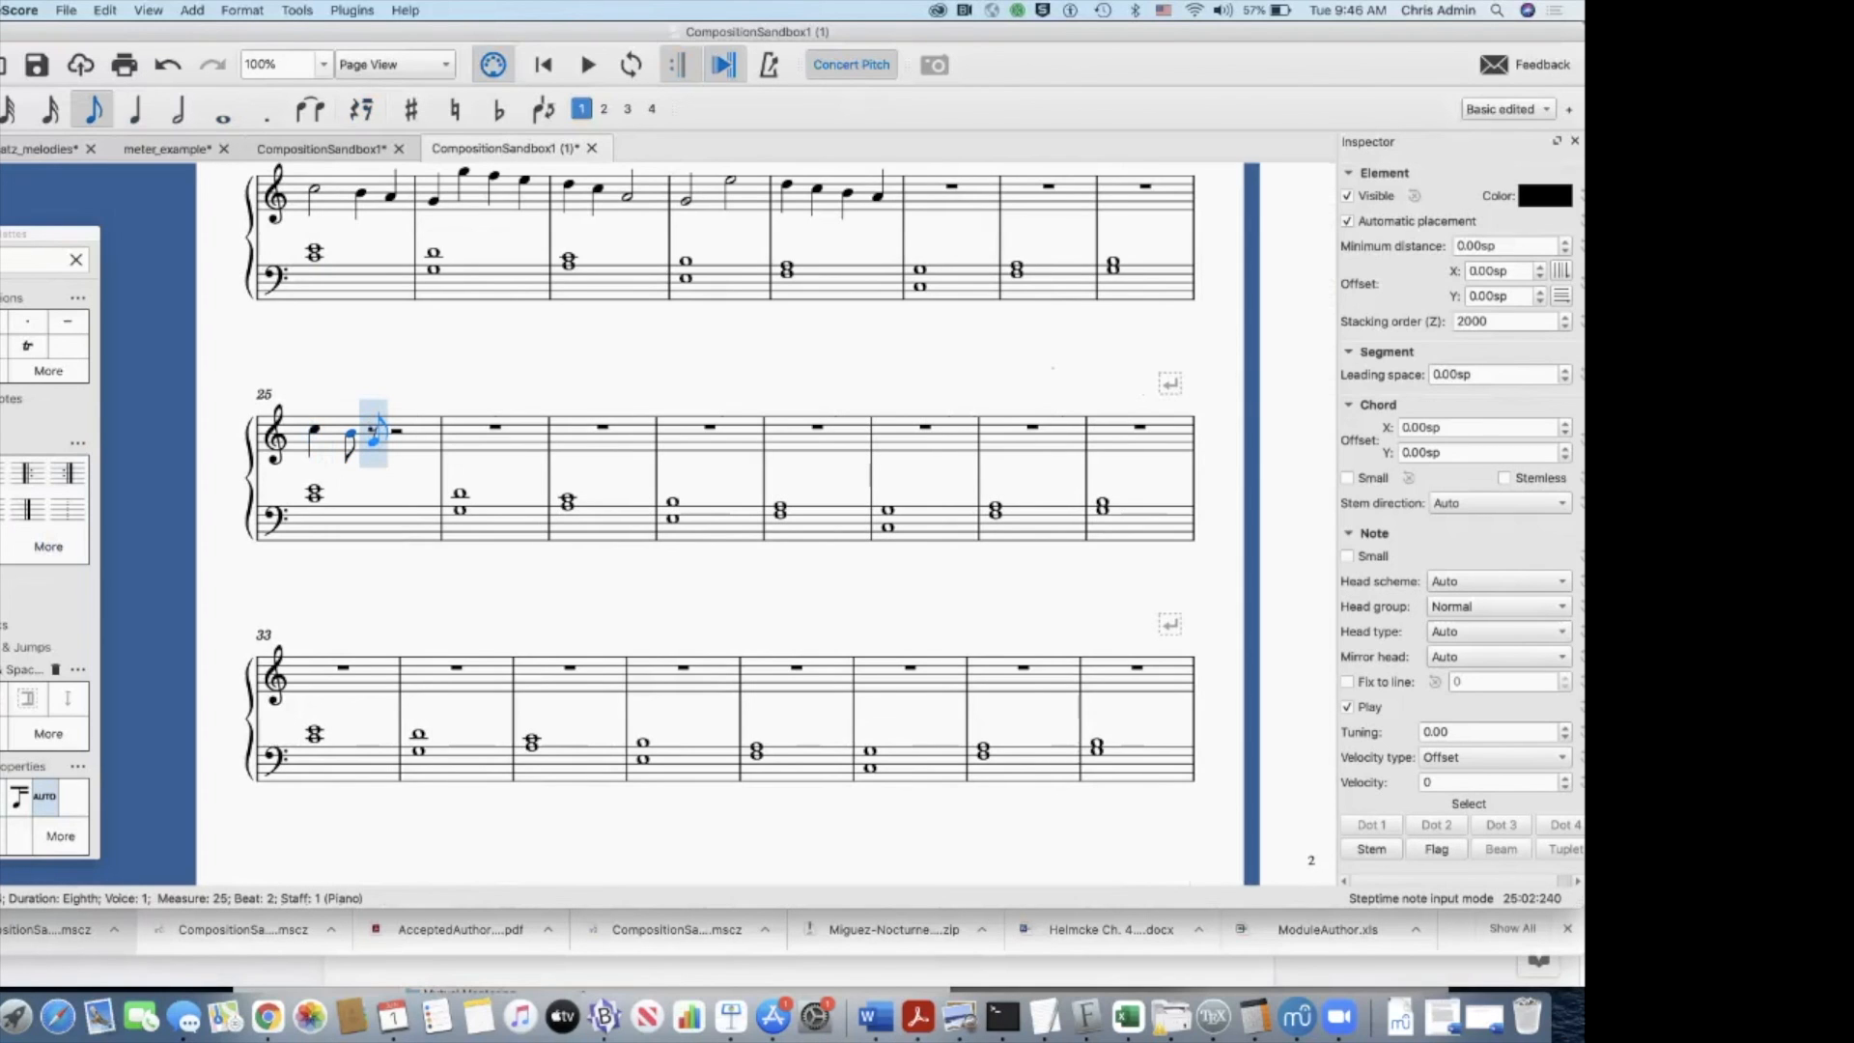
{"action": "key", "text": "g"}
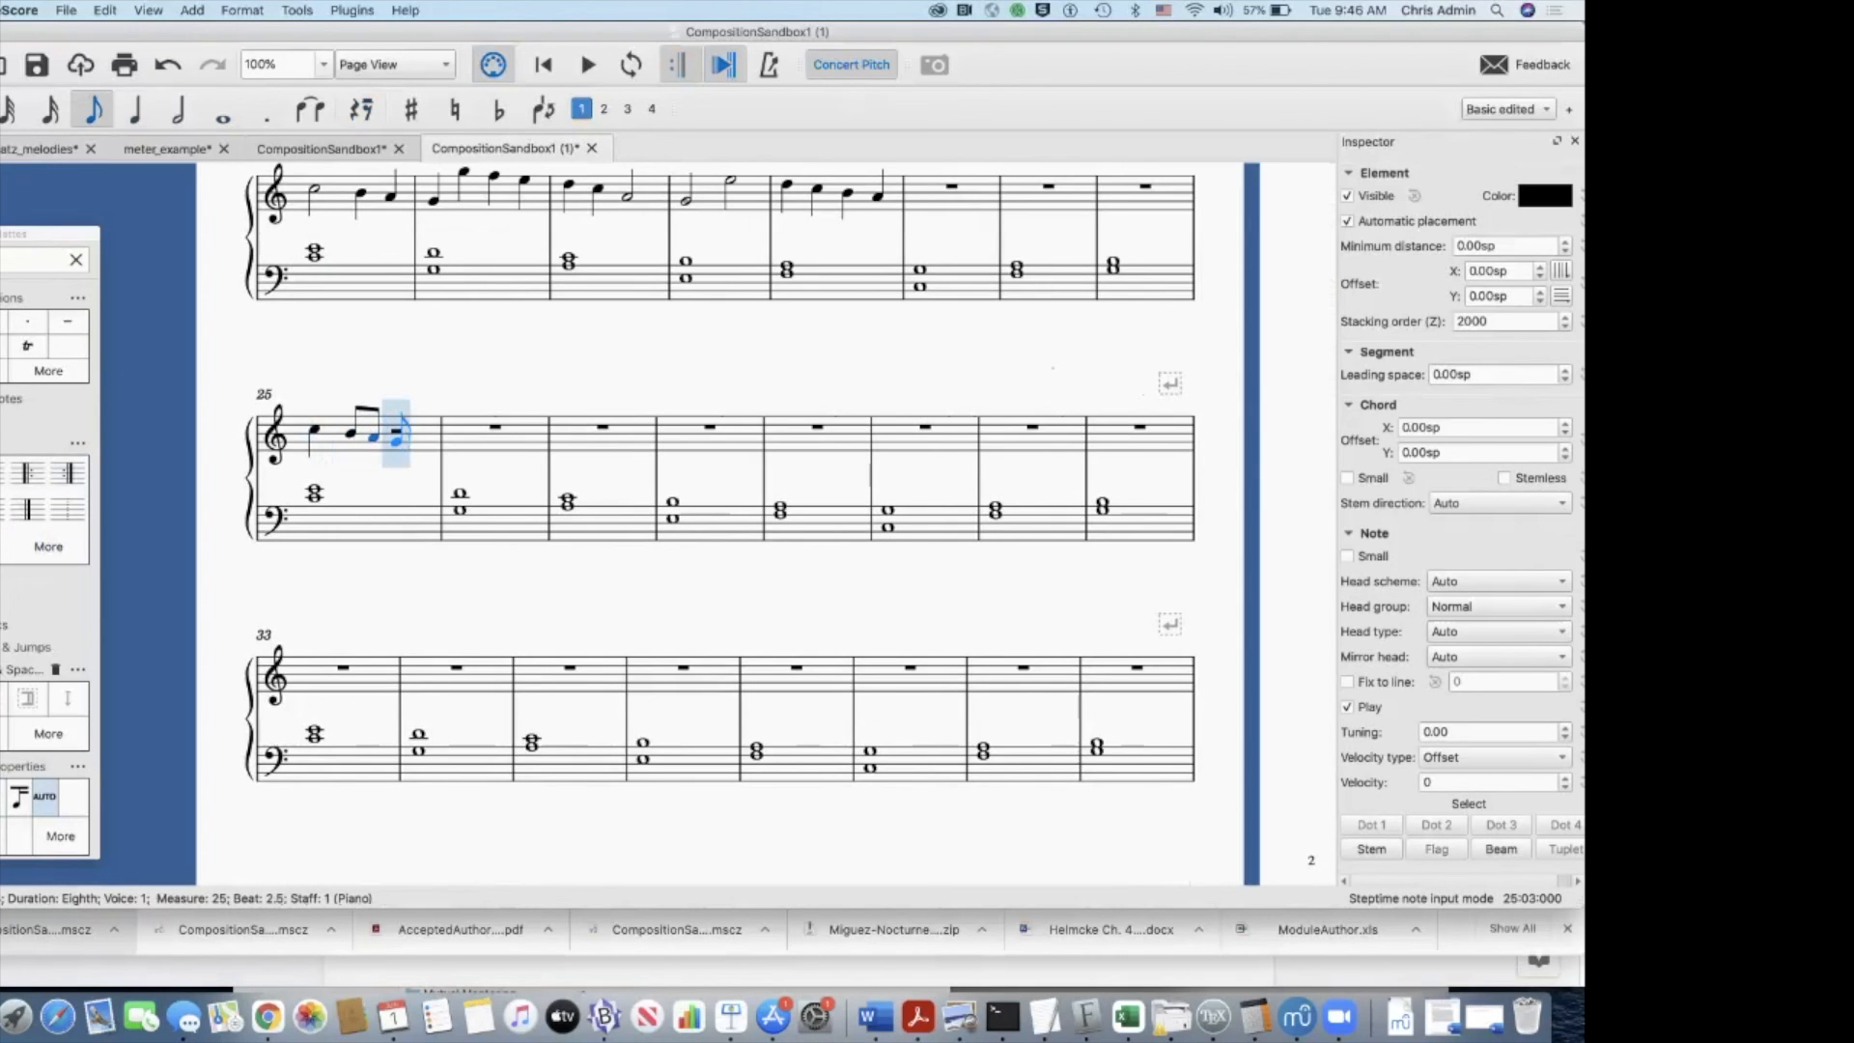
Step: Add ascending sixteenth notes G, A, B and C on beat 3 of treble measure 25
{"action": "key", "text": "3"}
{"action": "key", "text": "g"}
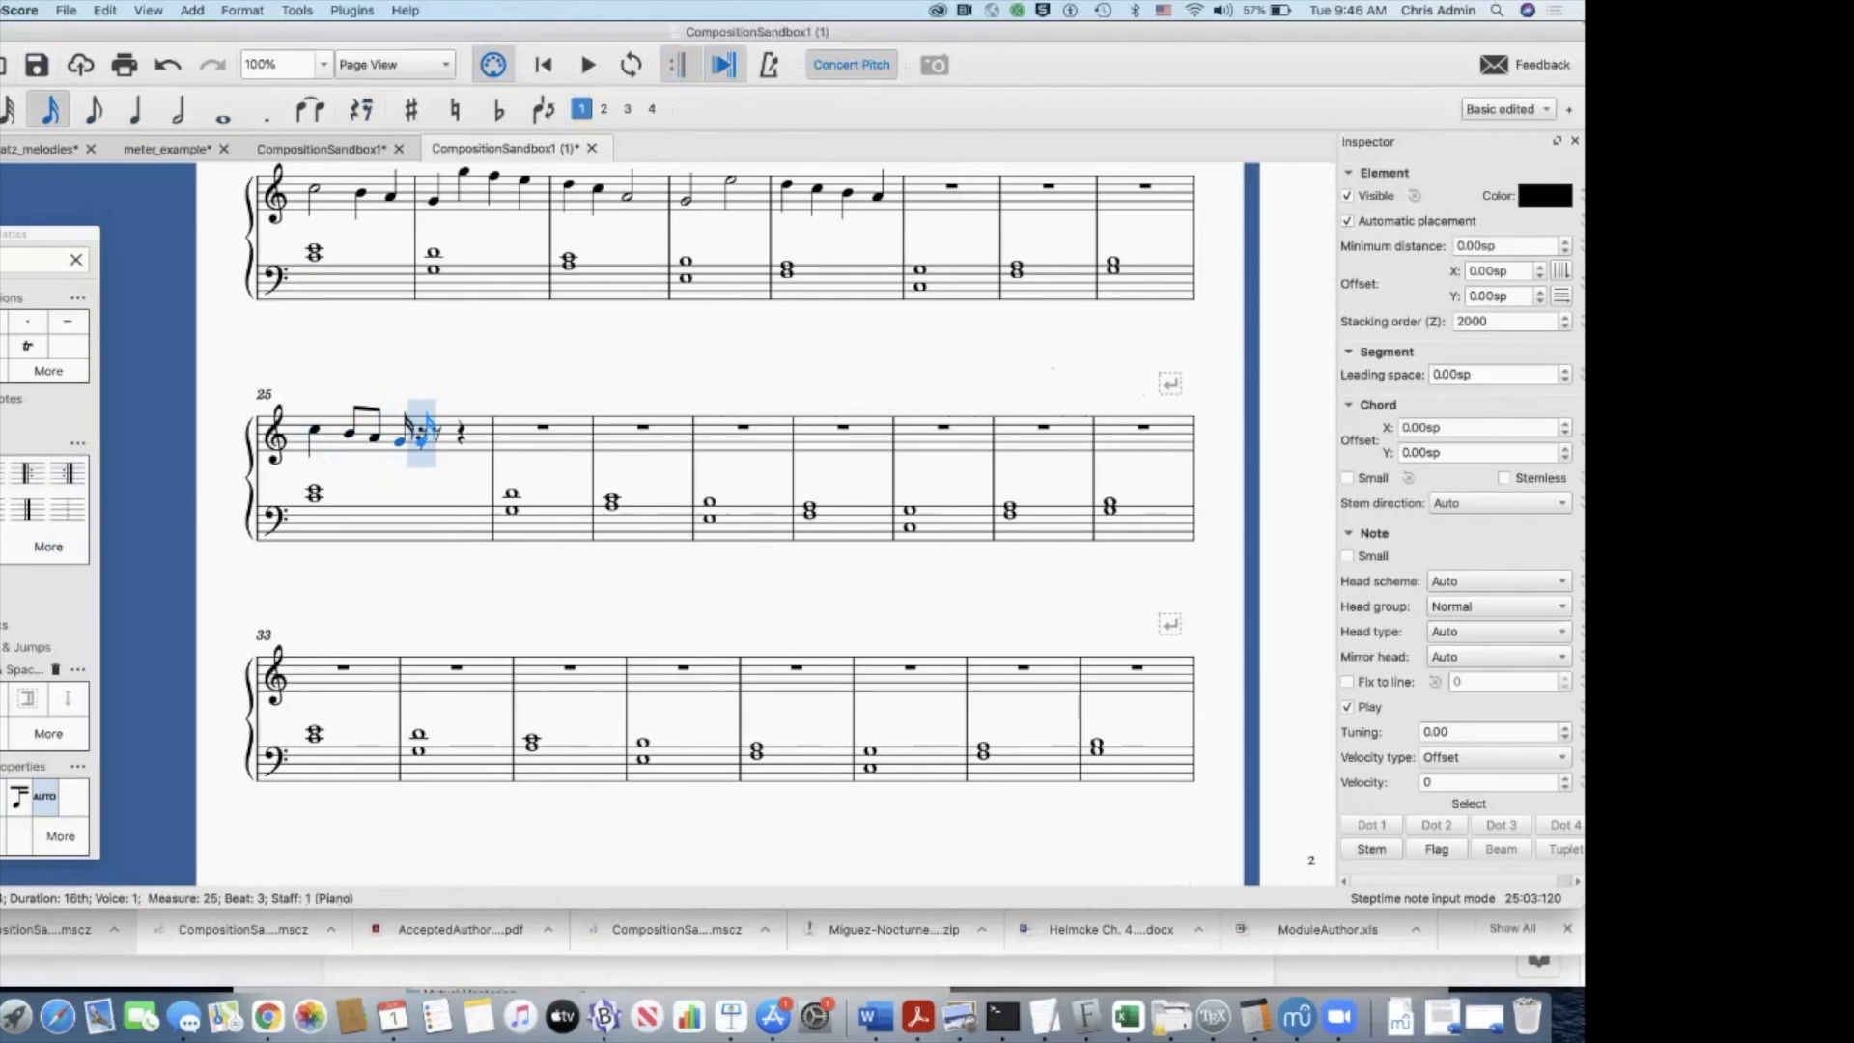
{"action": "key", "text": "a"}
{"action": "key", "text": "b"}
{"action": "key", "text": "c"}
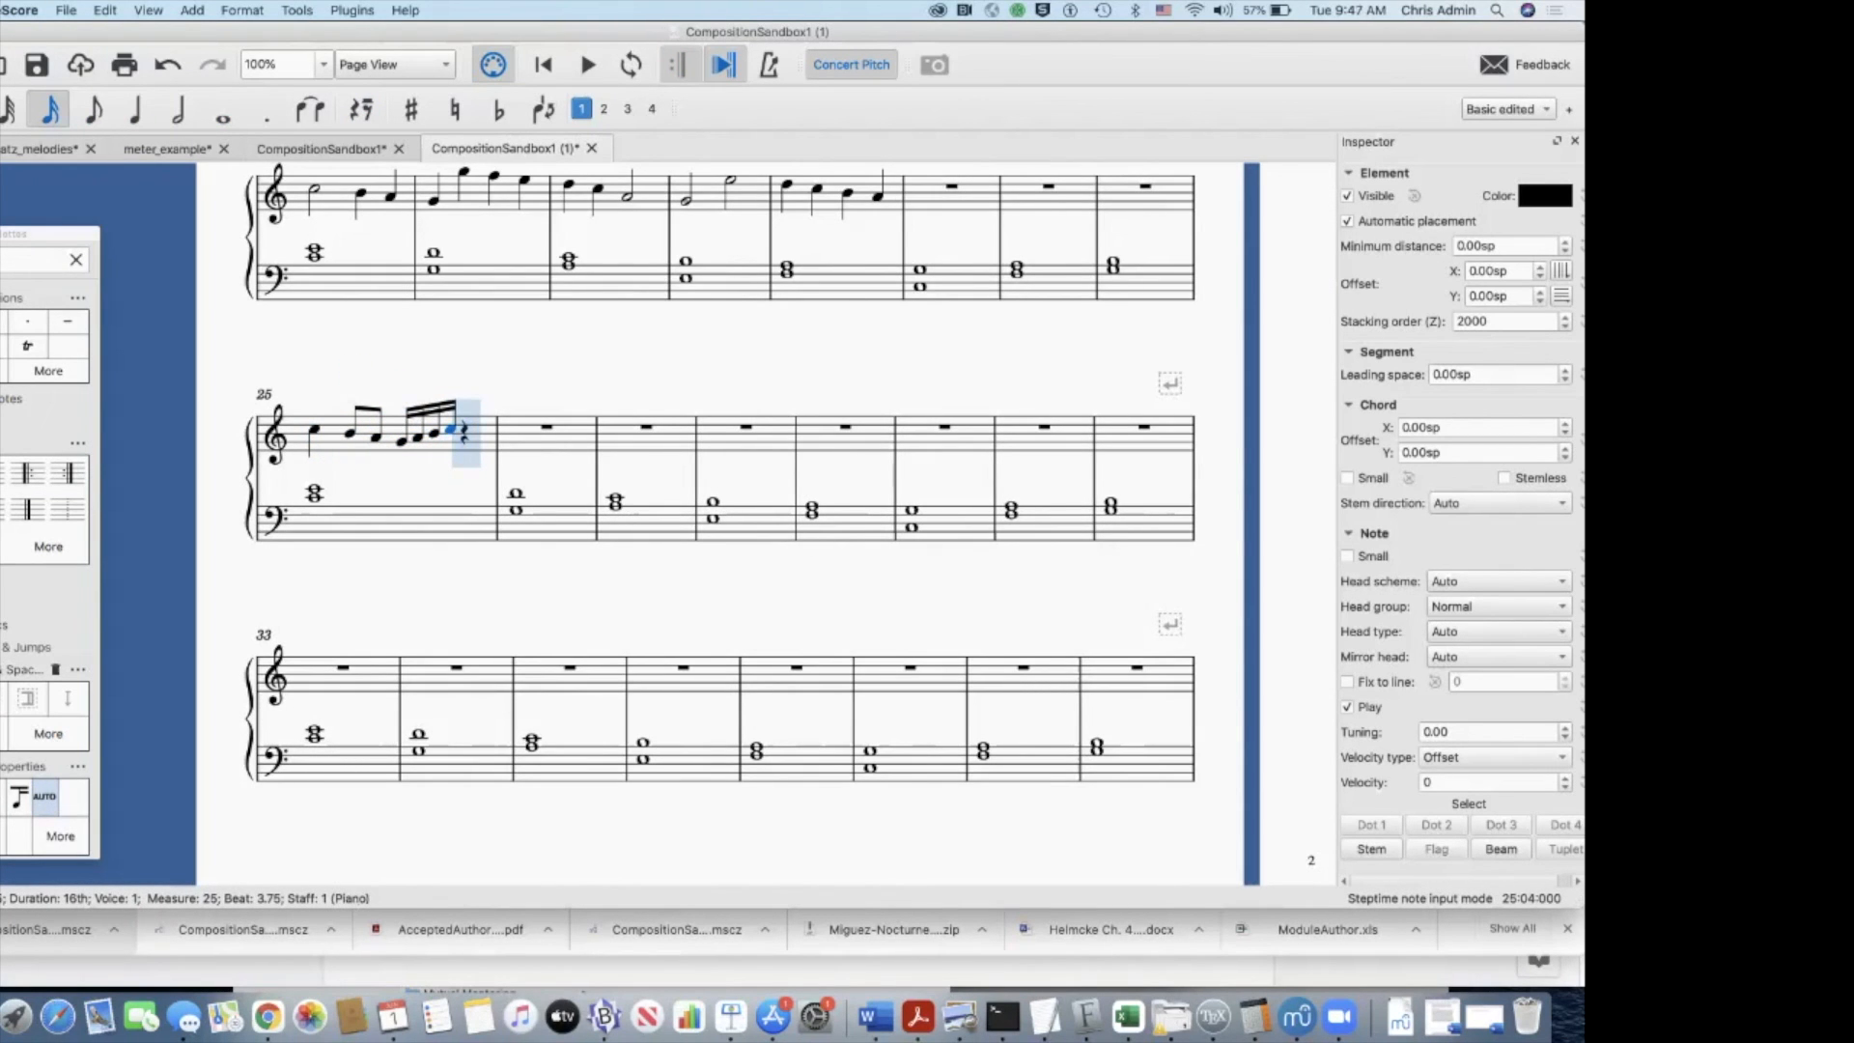
Step: Complete treble measure 25 with eighth notes D and E on beat 4, and leave note input
{"action": "key", "text": "4"}
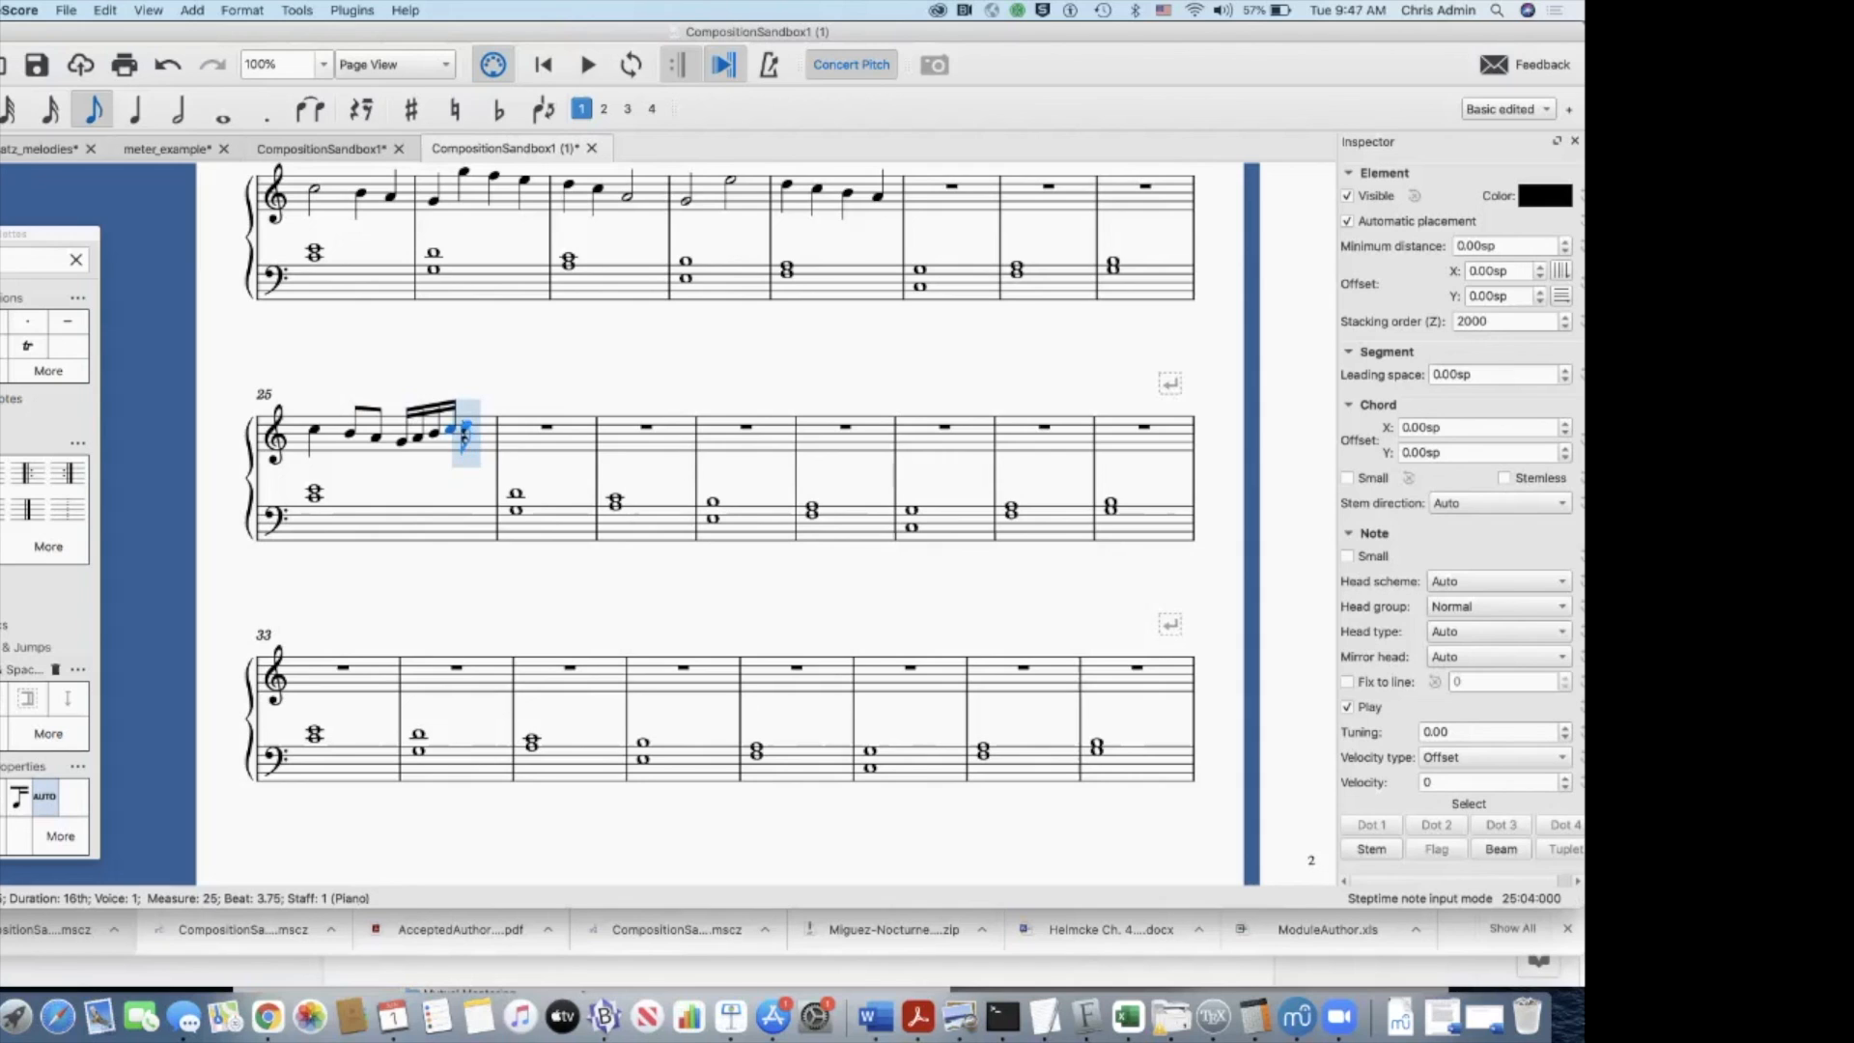
{"action": "key", "text": "c"}
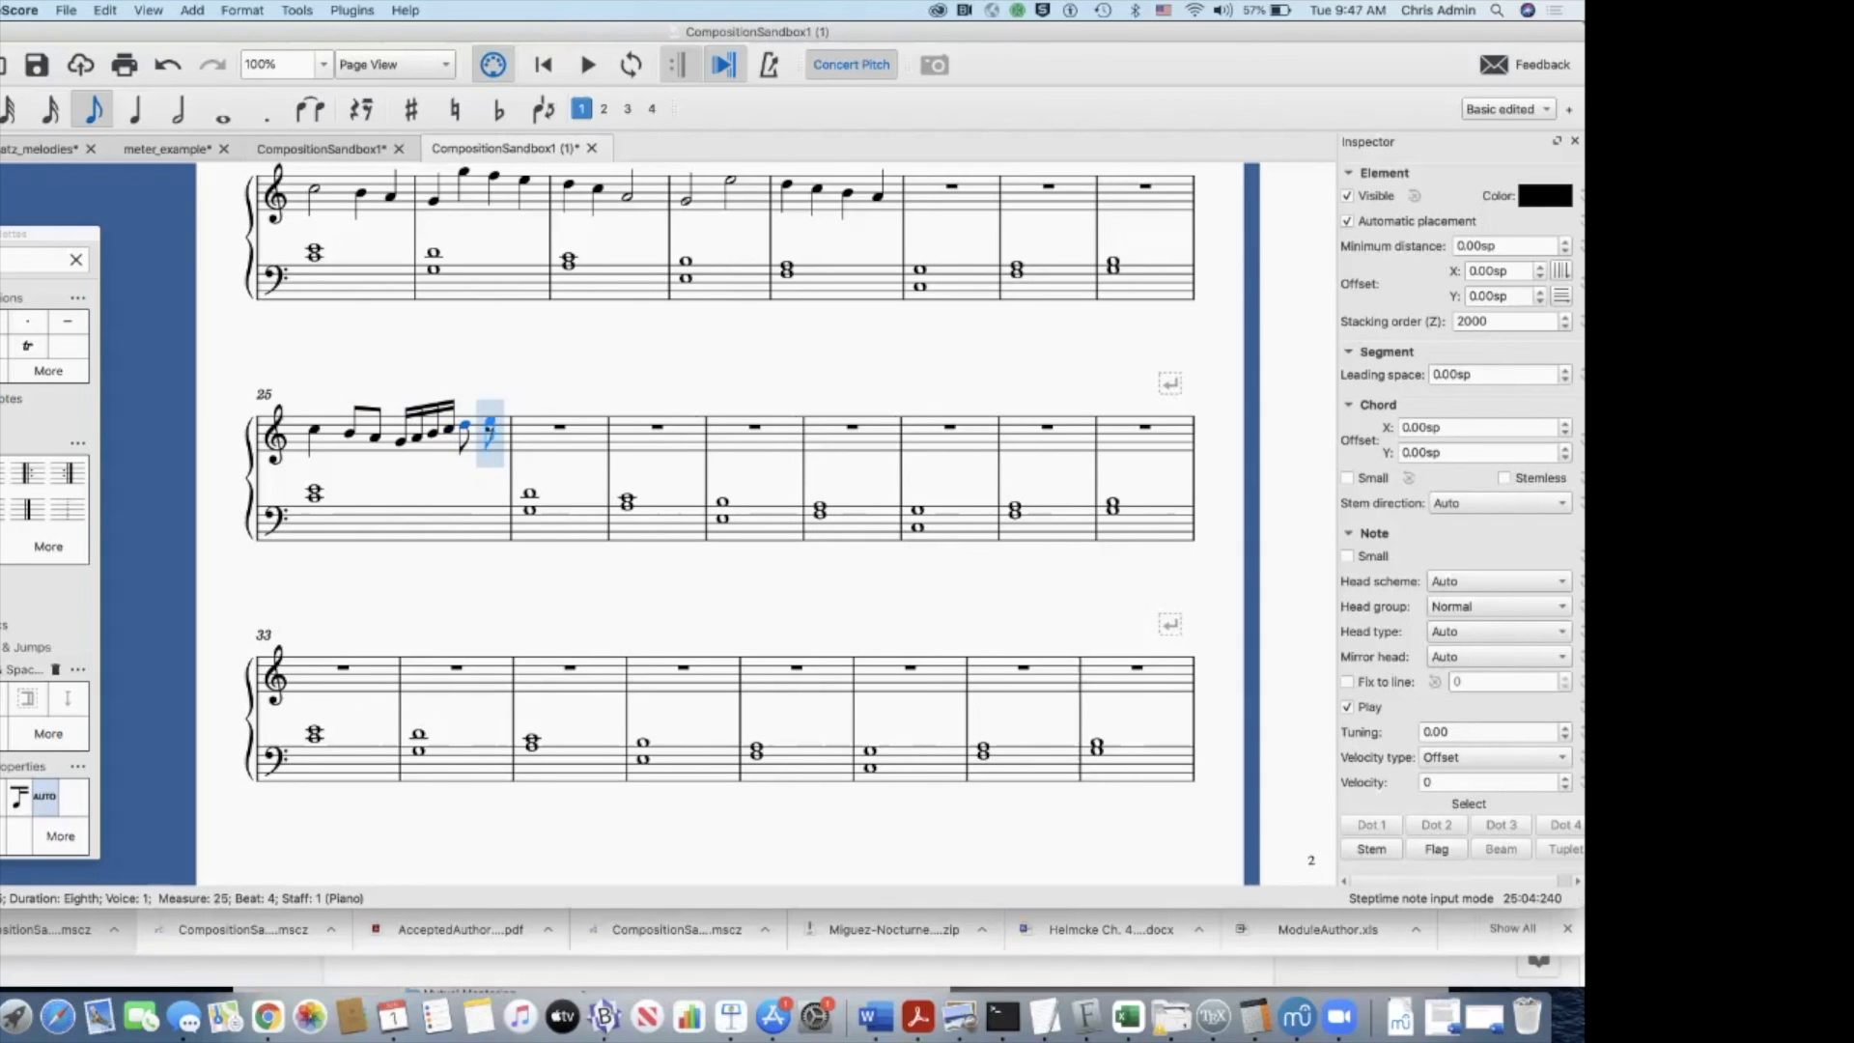
{"action": "key", "text": "e"}
{"action": "key", "text": "Escape"}
Step: Play back the score from the first treble note of measure 25, and stop playback
{"action": "left_click", "coordinate": [314, 430]}
{"action": "key", "text": "space"}
{"action": "key", "text": "space"}
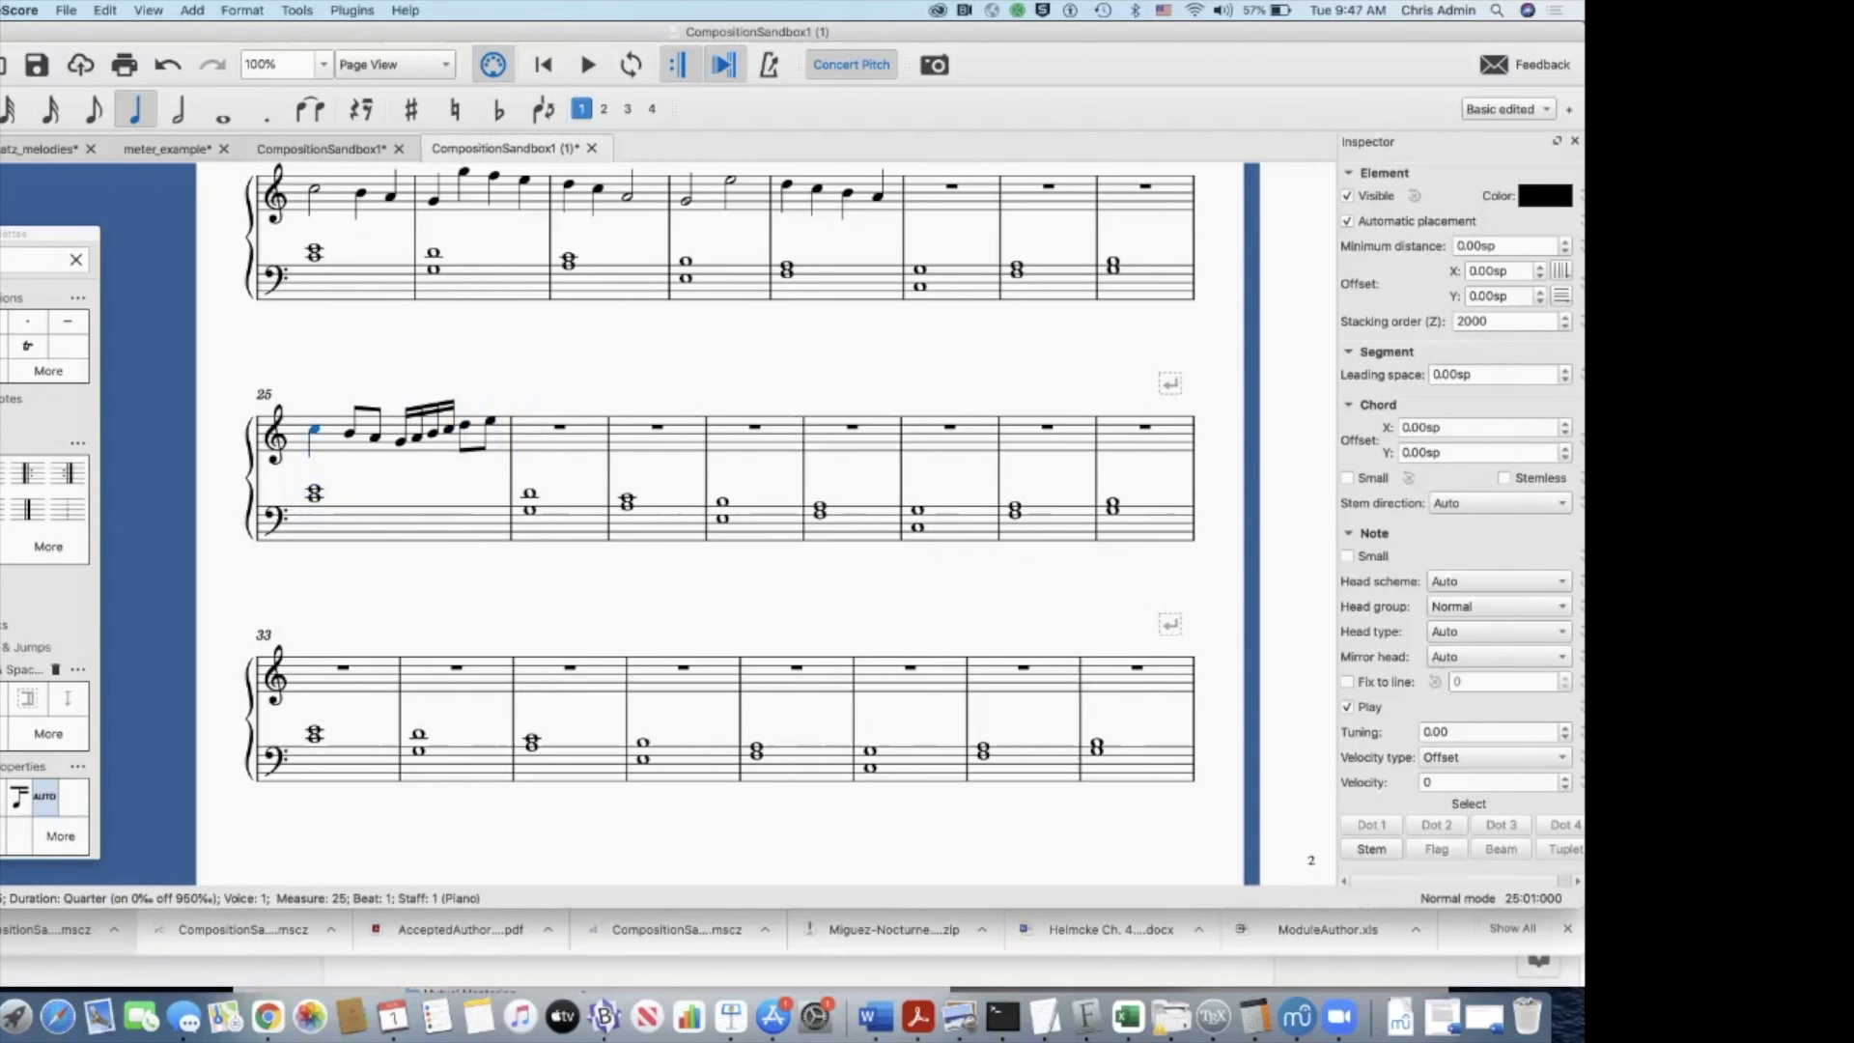
{"action": "scroll", "coordinate": [718, 525], "scroll_direction": "right", "scroll_amount": 3}
{"action": "scroll", "coordinate": [718, 524], "scroll_direction": "up", "scroll_amount": 1}
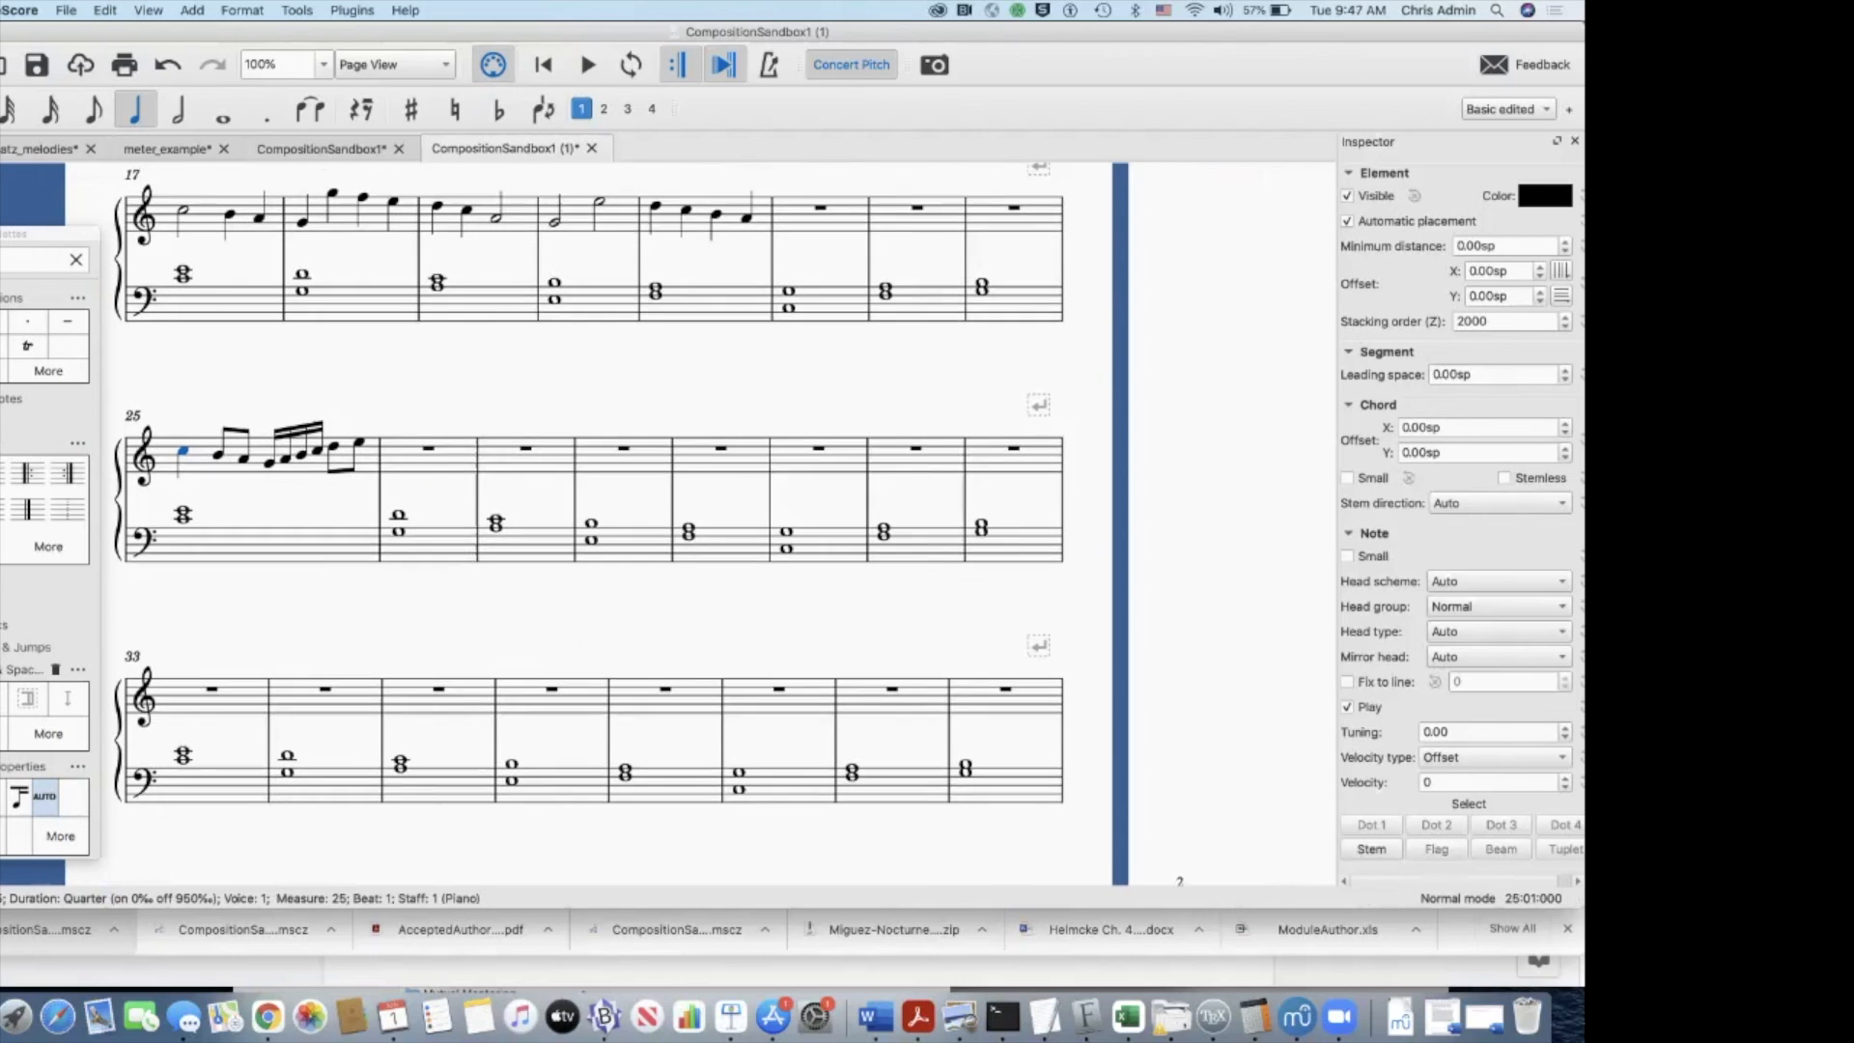
Step: Examine the directions for exporting and uploading the PDF on the Blackboard page, and switch back to MuseScore
{"action": "key", "text": "super+Tab"}
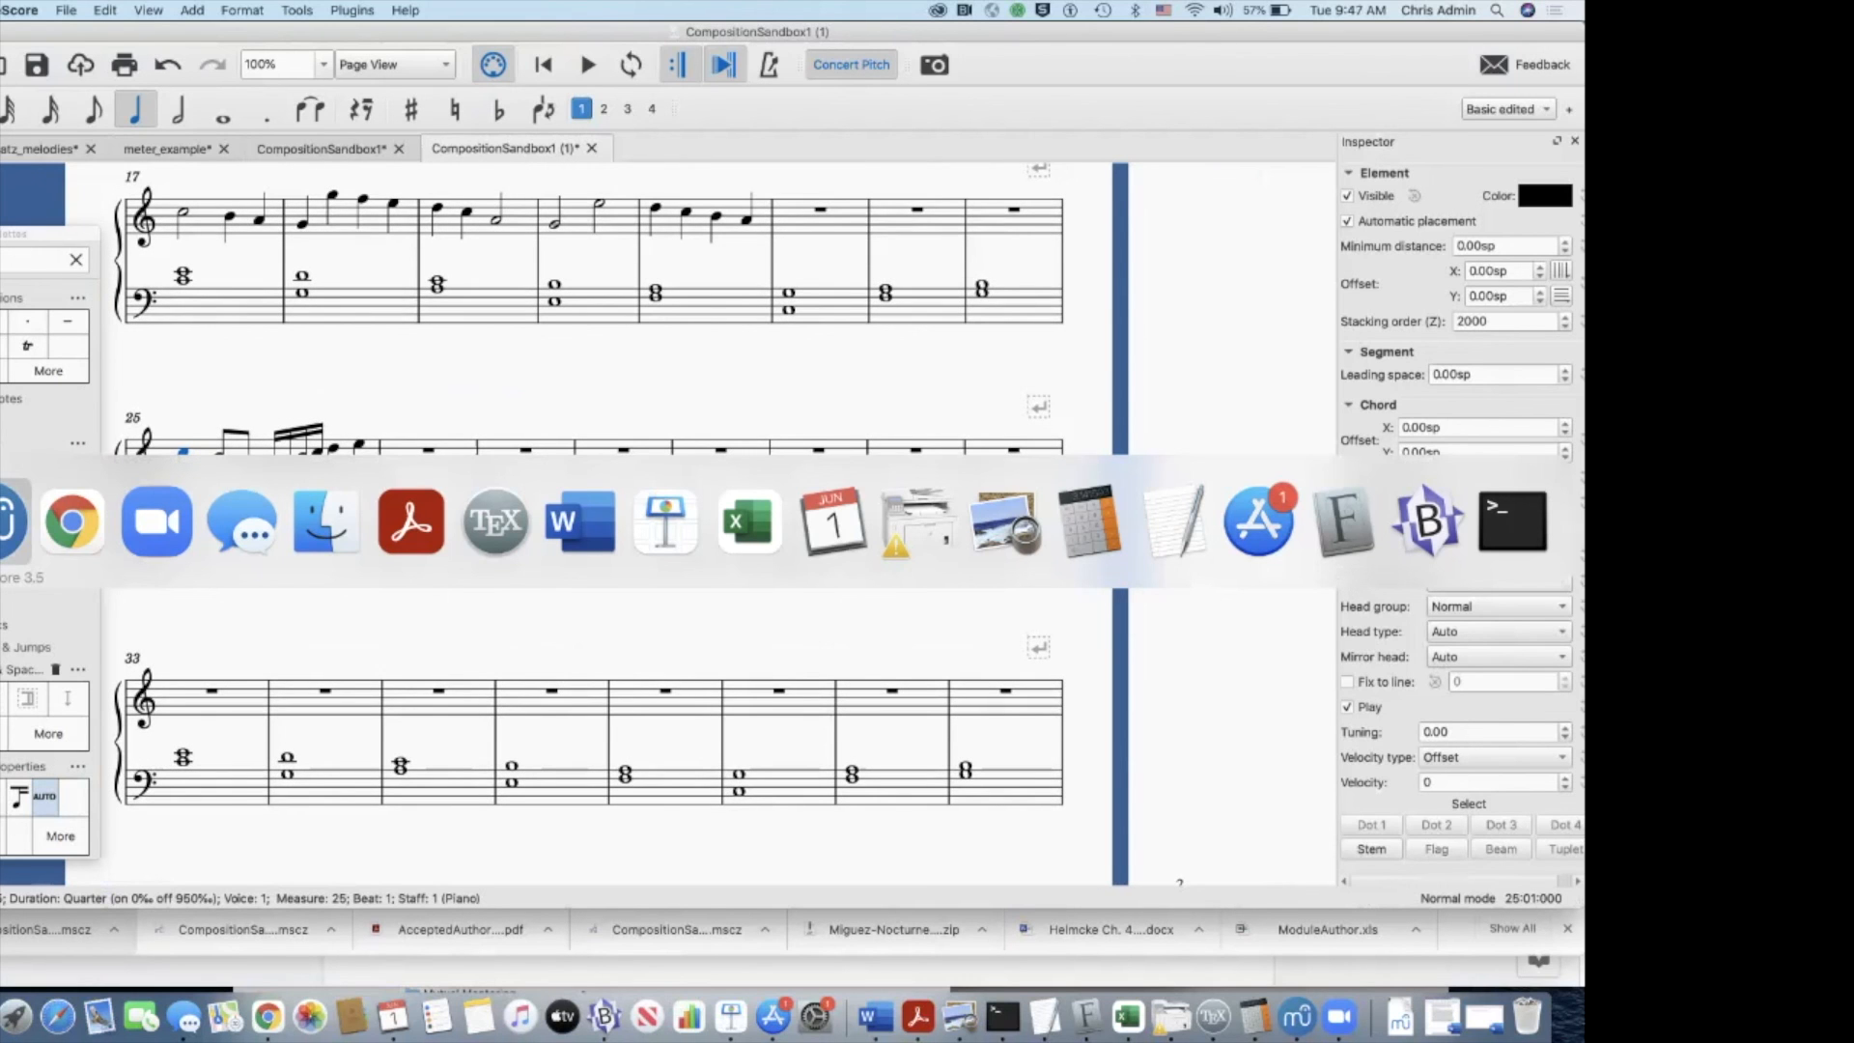
{"action": "key", "text": "super+Tab"}
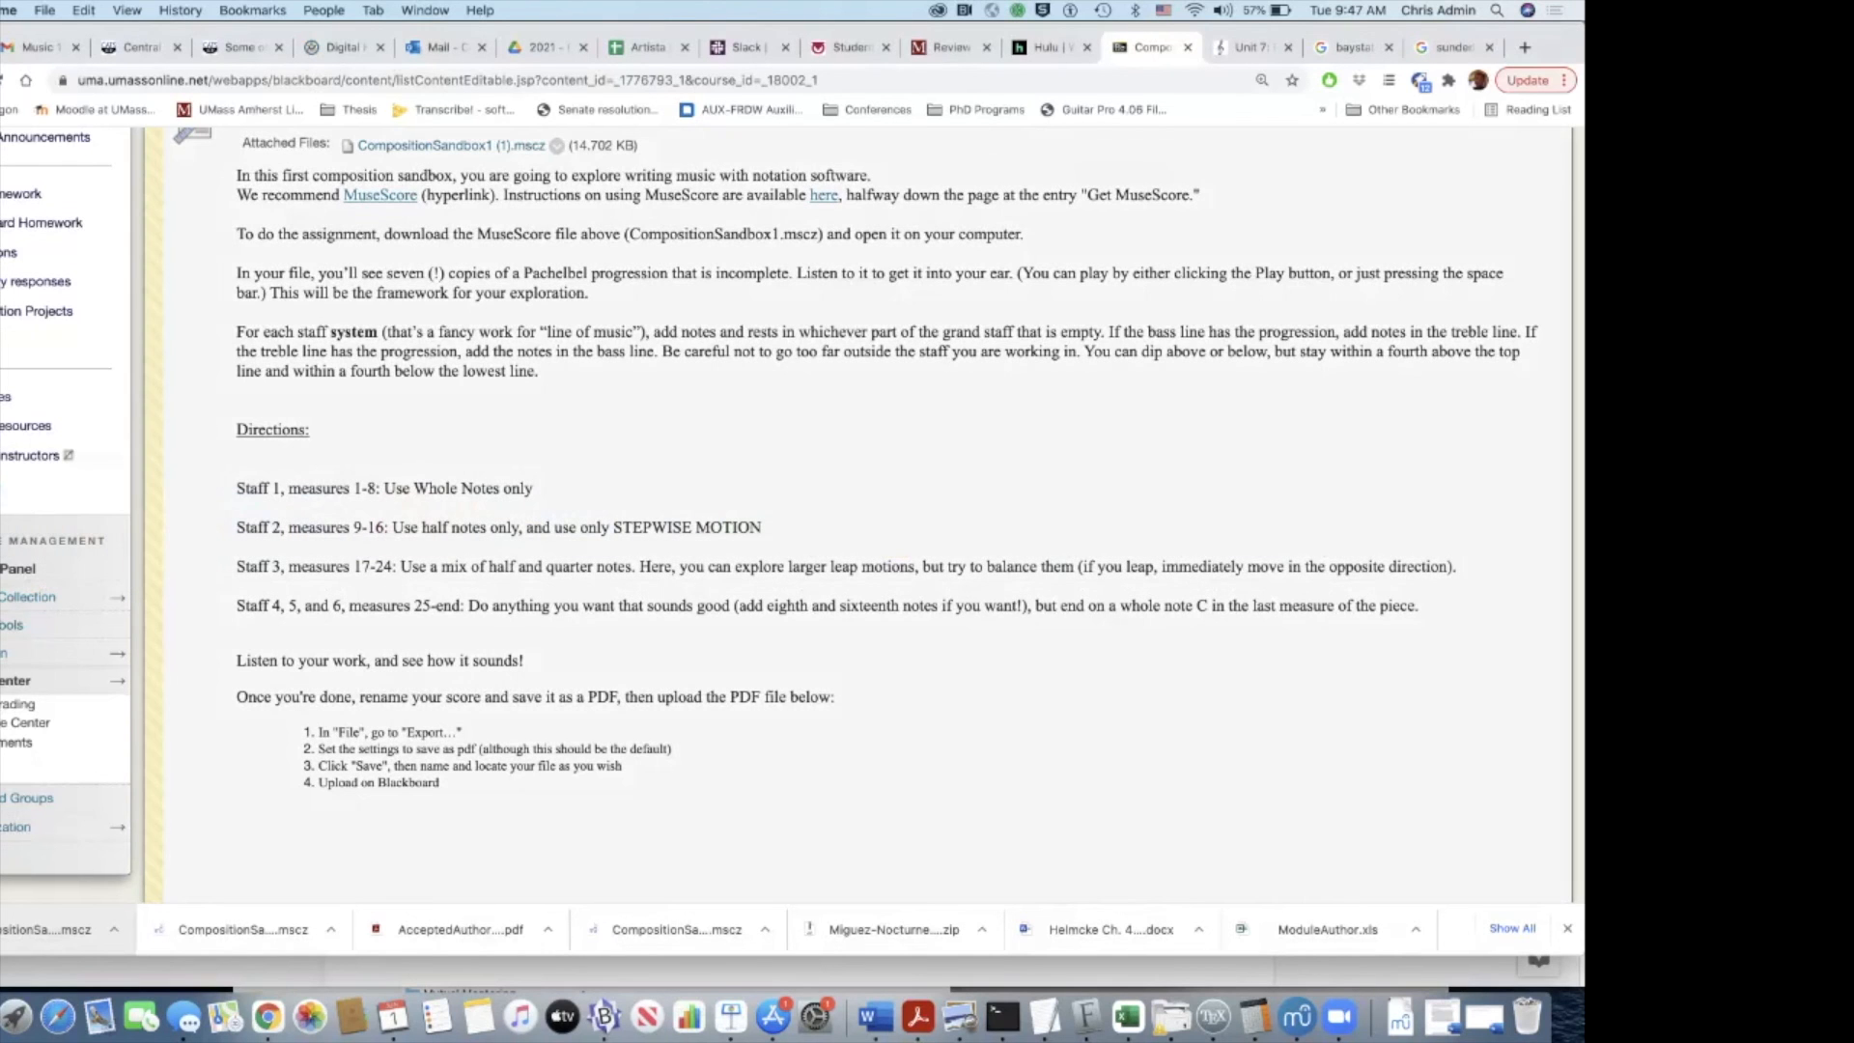
{"action": "scroll", "coordinate": [860, 512], "scroll_direction": "down", "scroll_amount": 3}
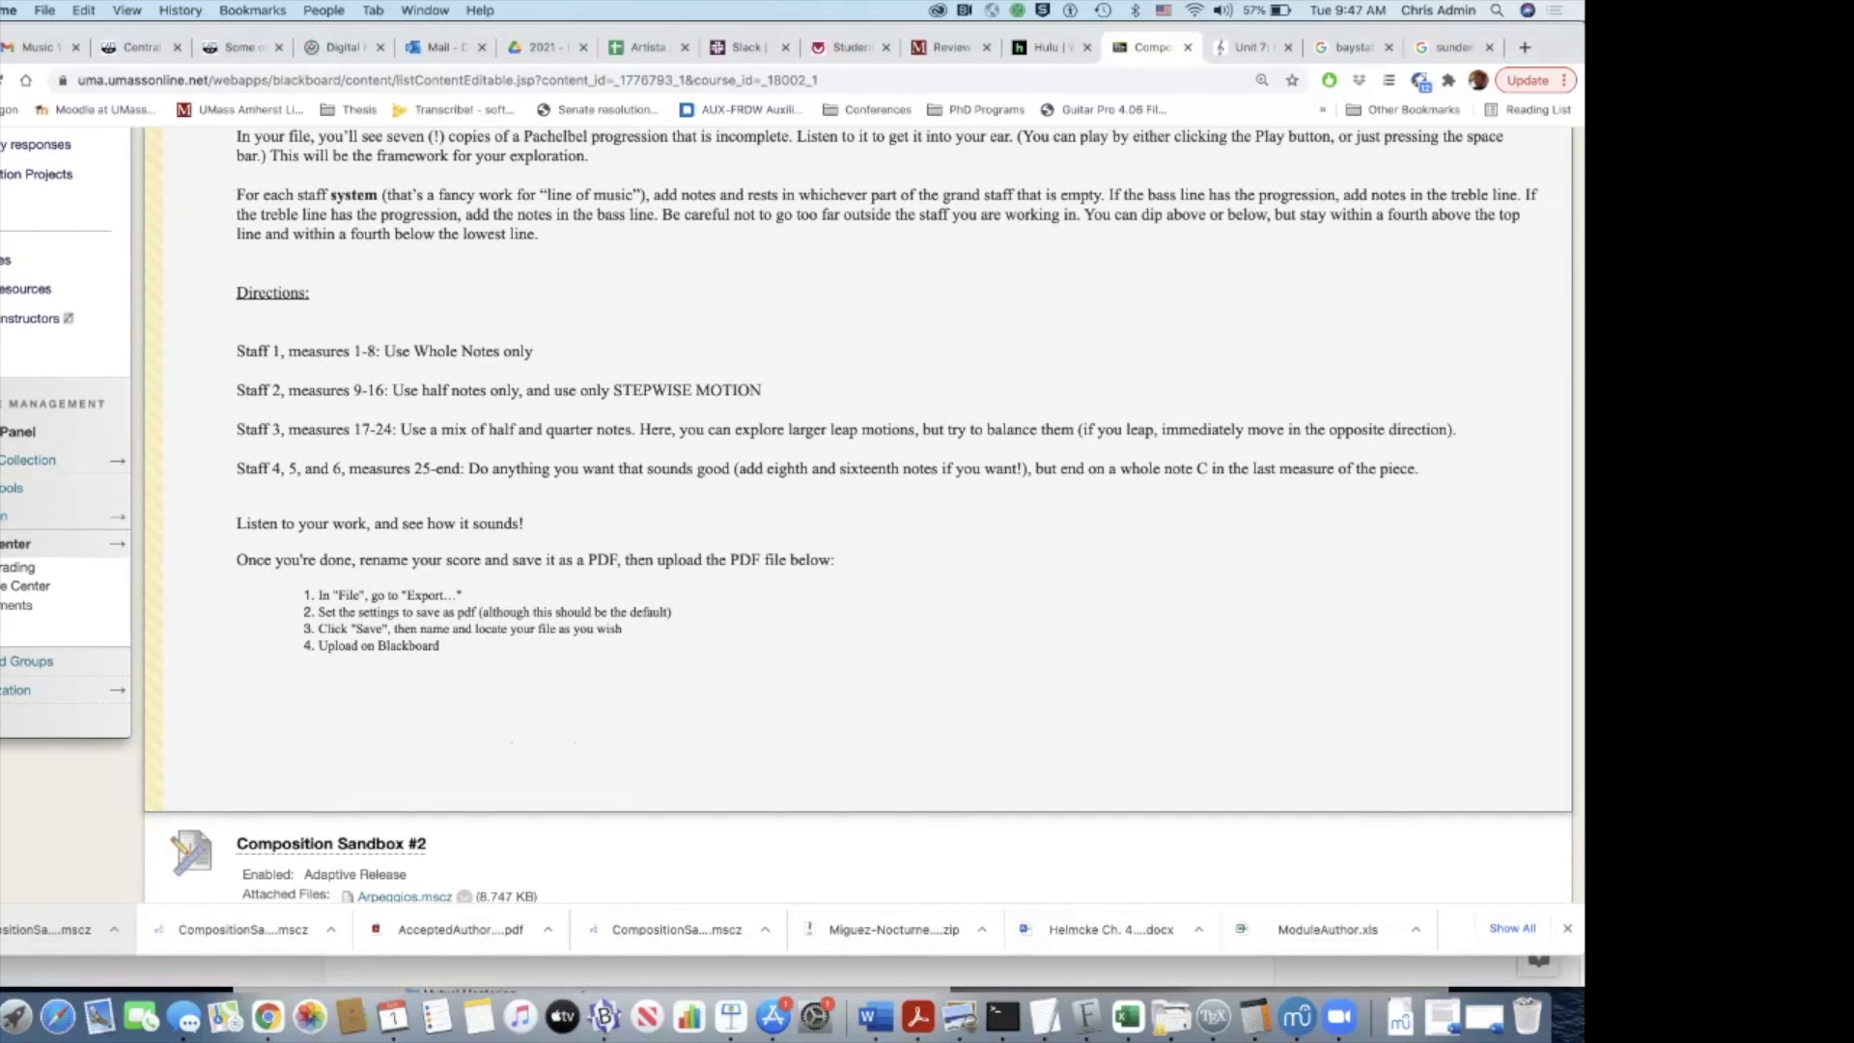
{"action": "key", "text": "super+Tab"}
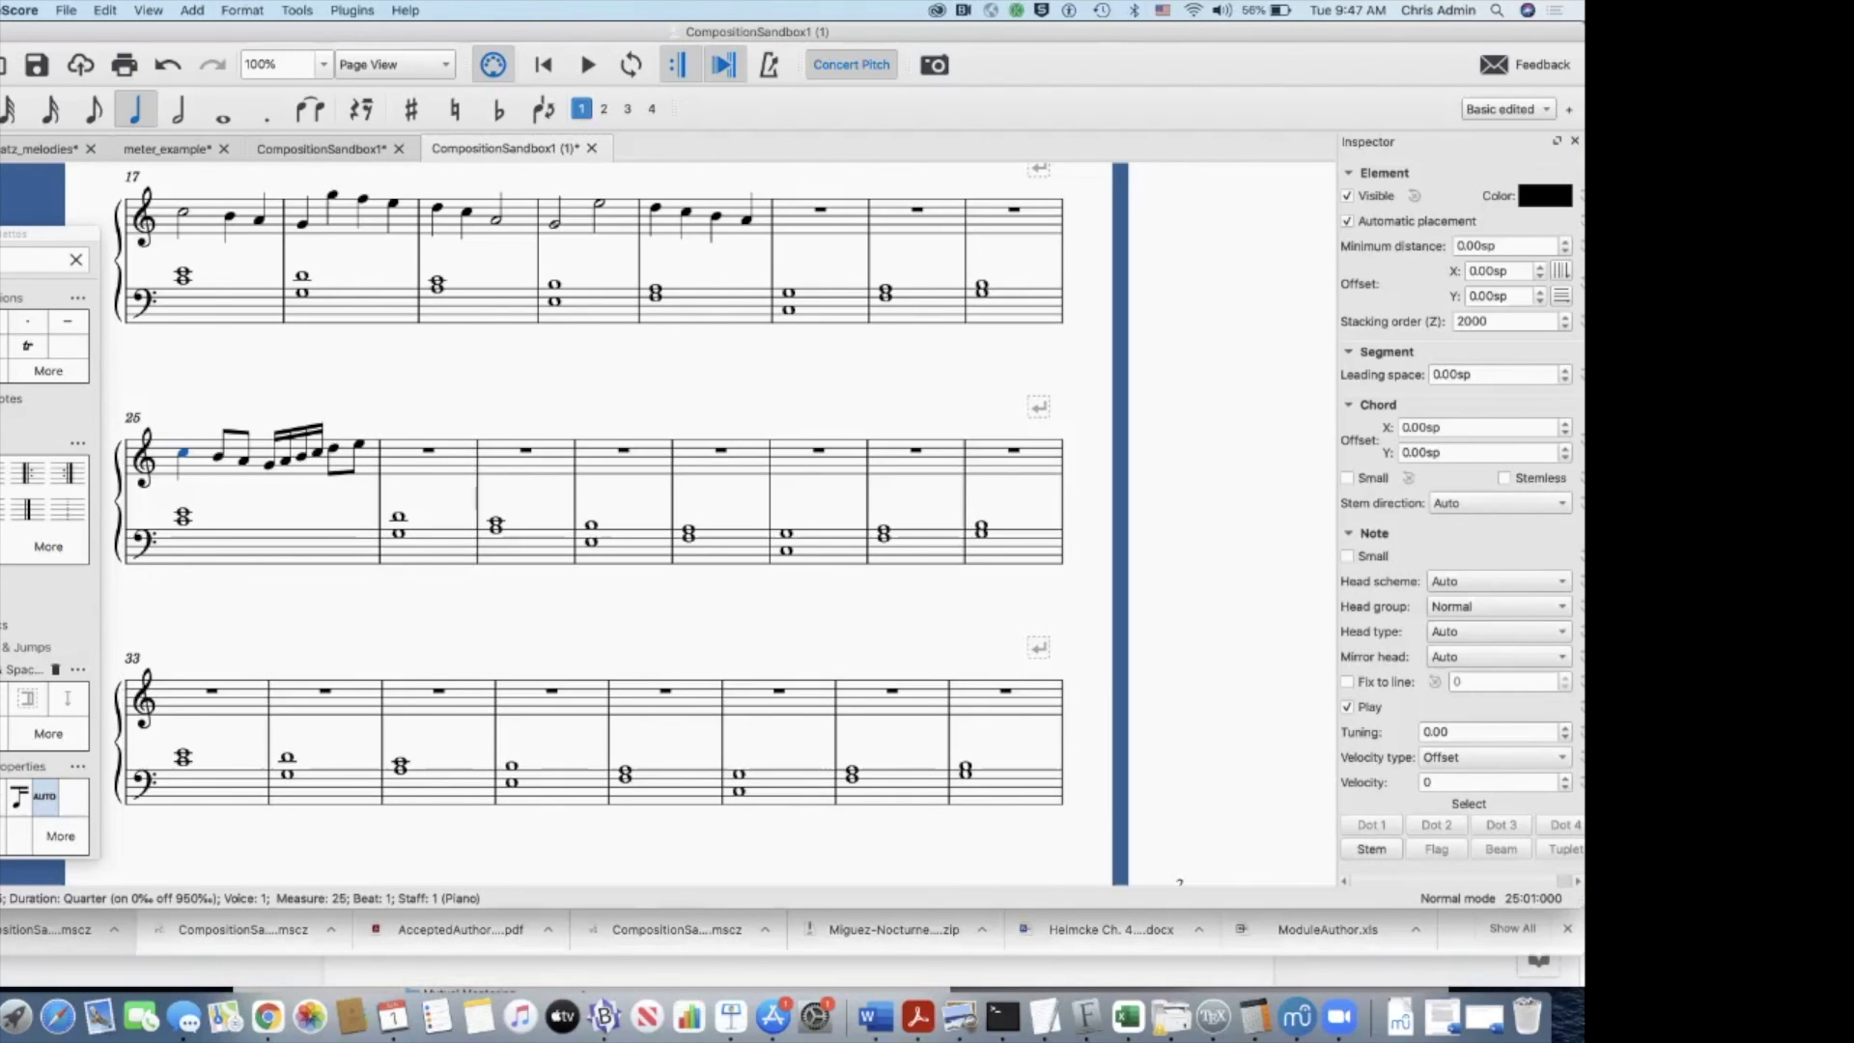
Step: Export the full score as a PDF file named MYNAME in the Downloads folder, and clear the note selection
{"action": "left_click", "coordinate": [66, 10]}
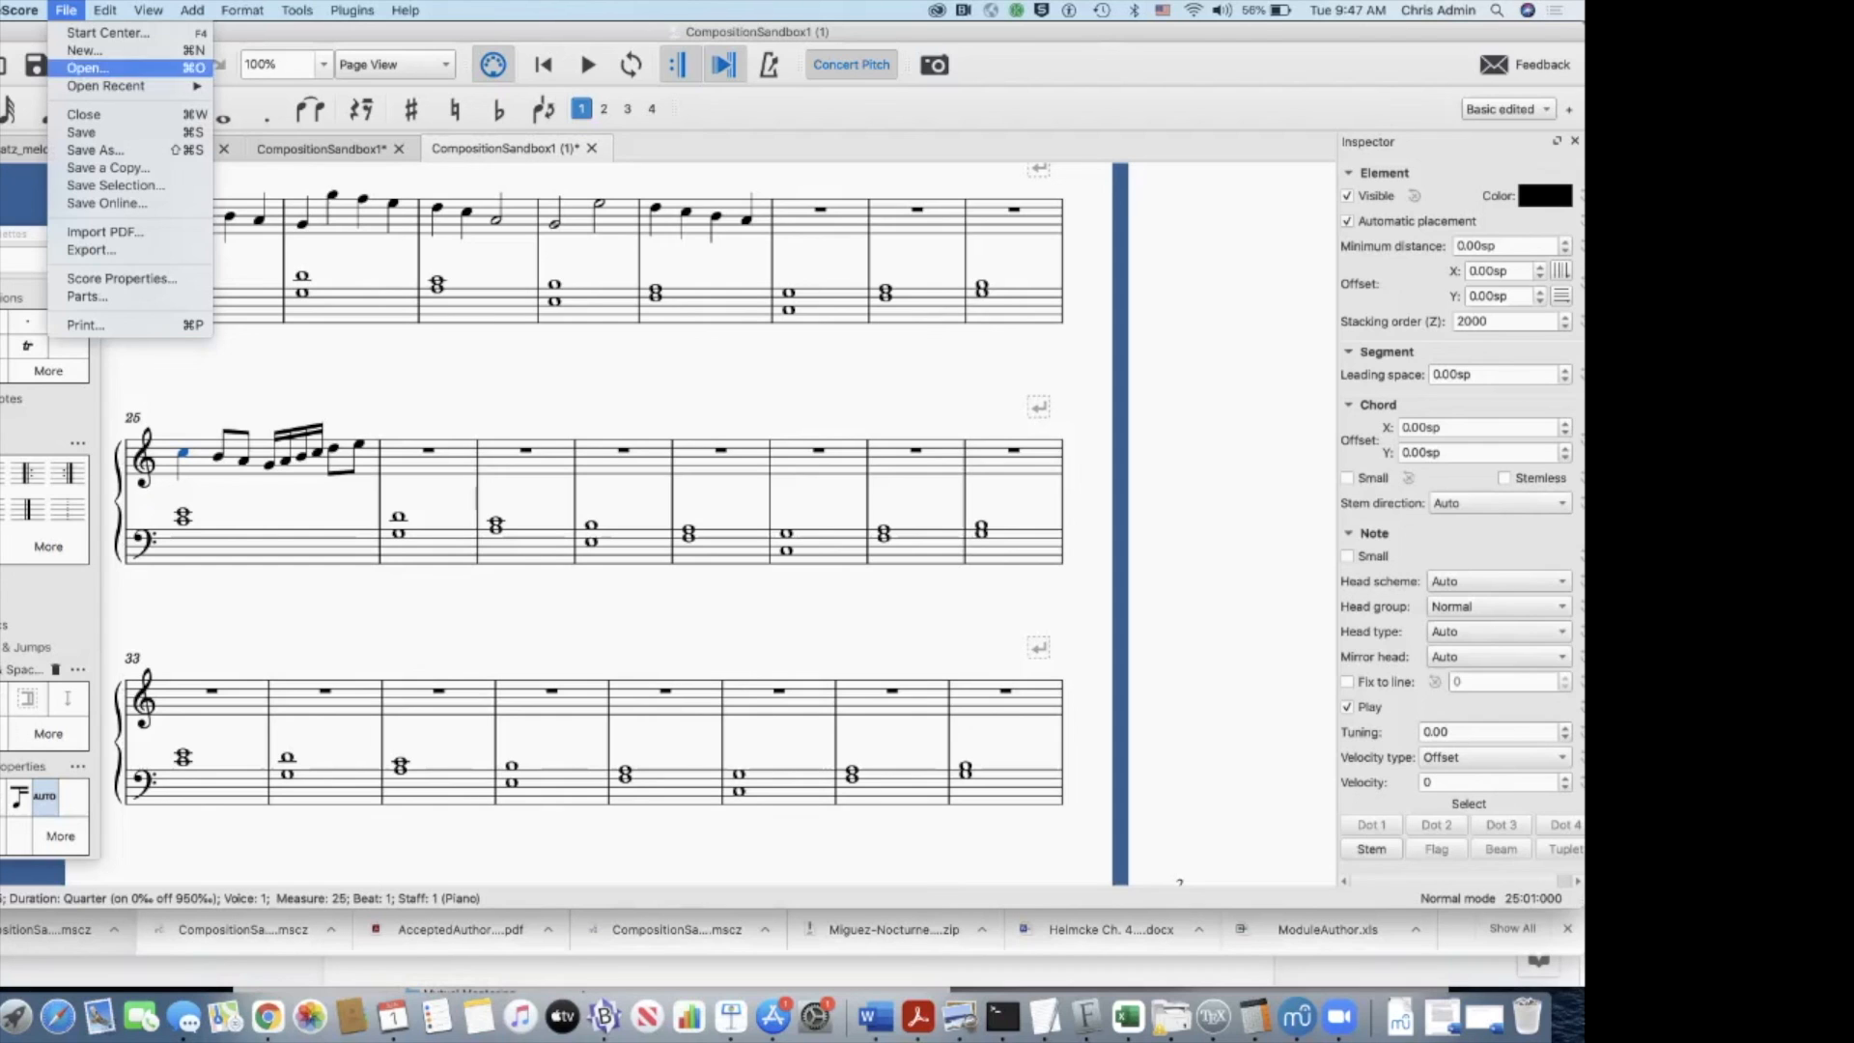
{"action": "left_click", "coordinate": [91, 250]}
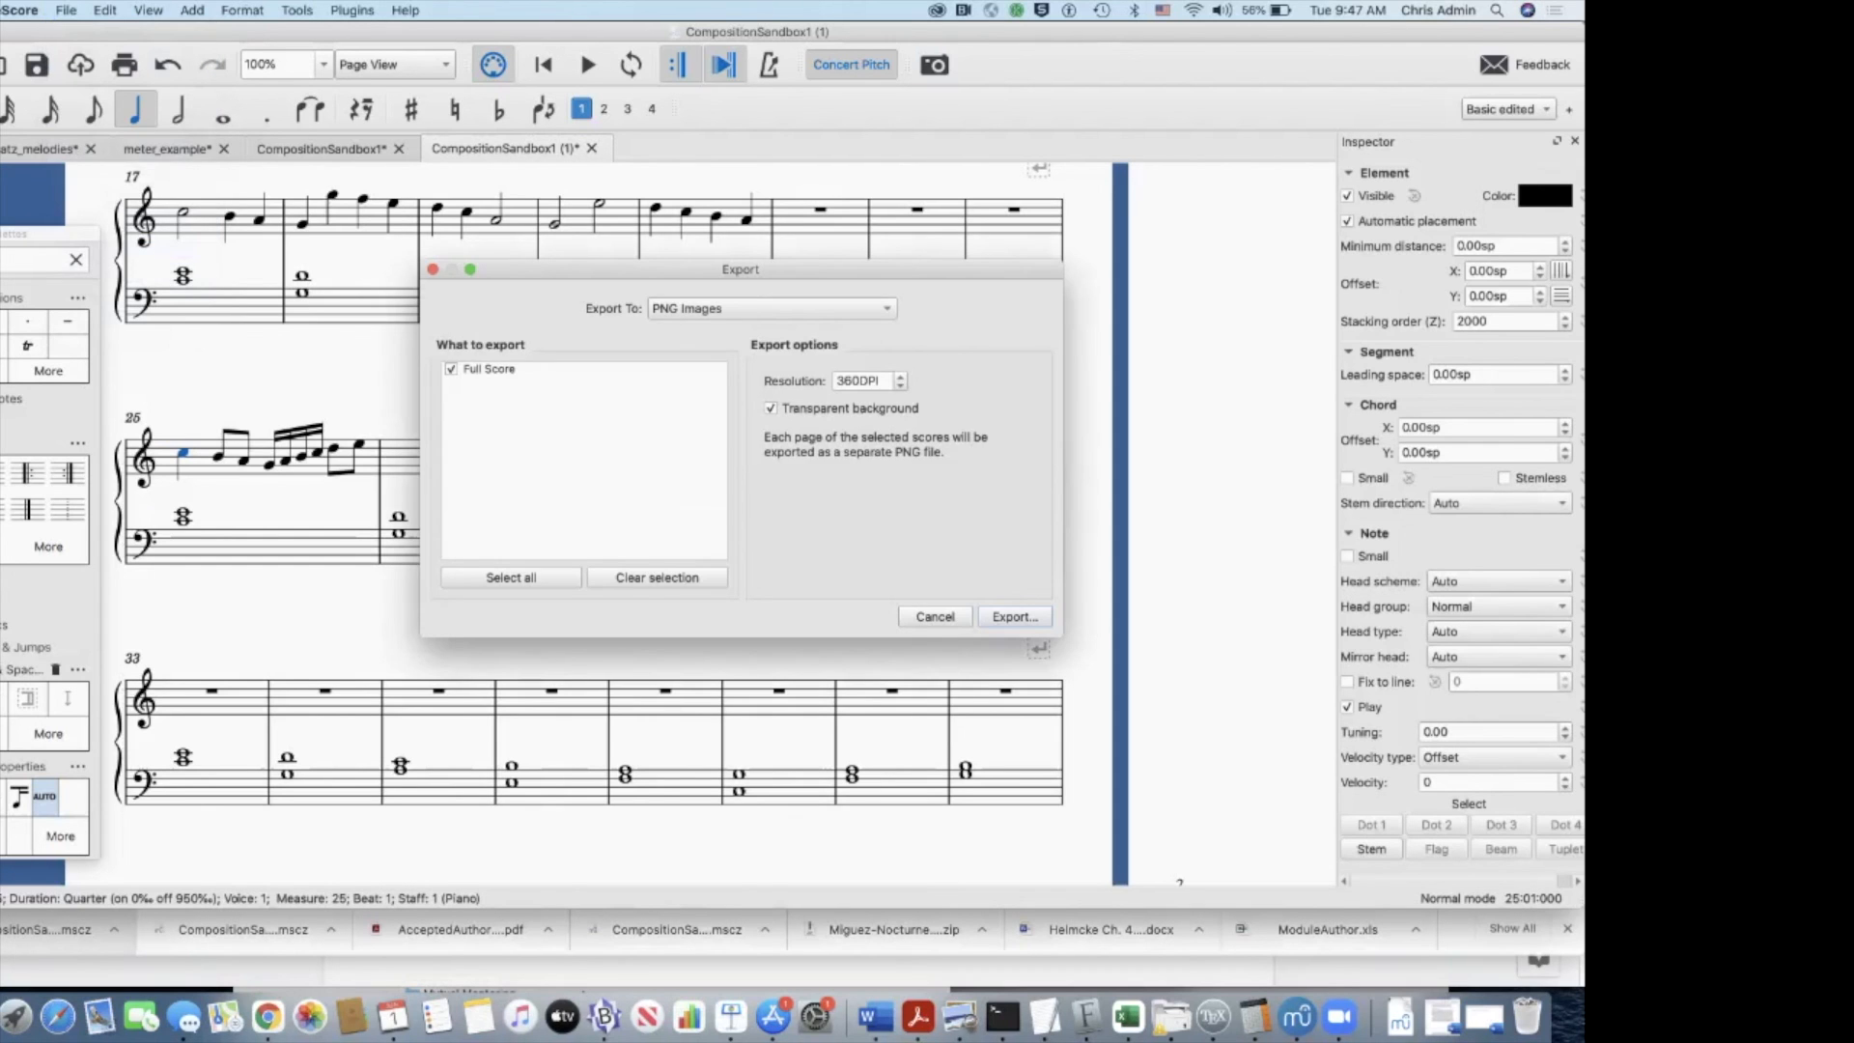
{"action": "left_click", "coordinate": [772, 309]}
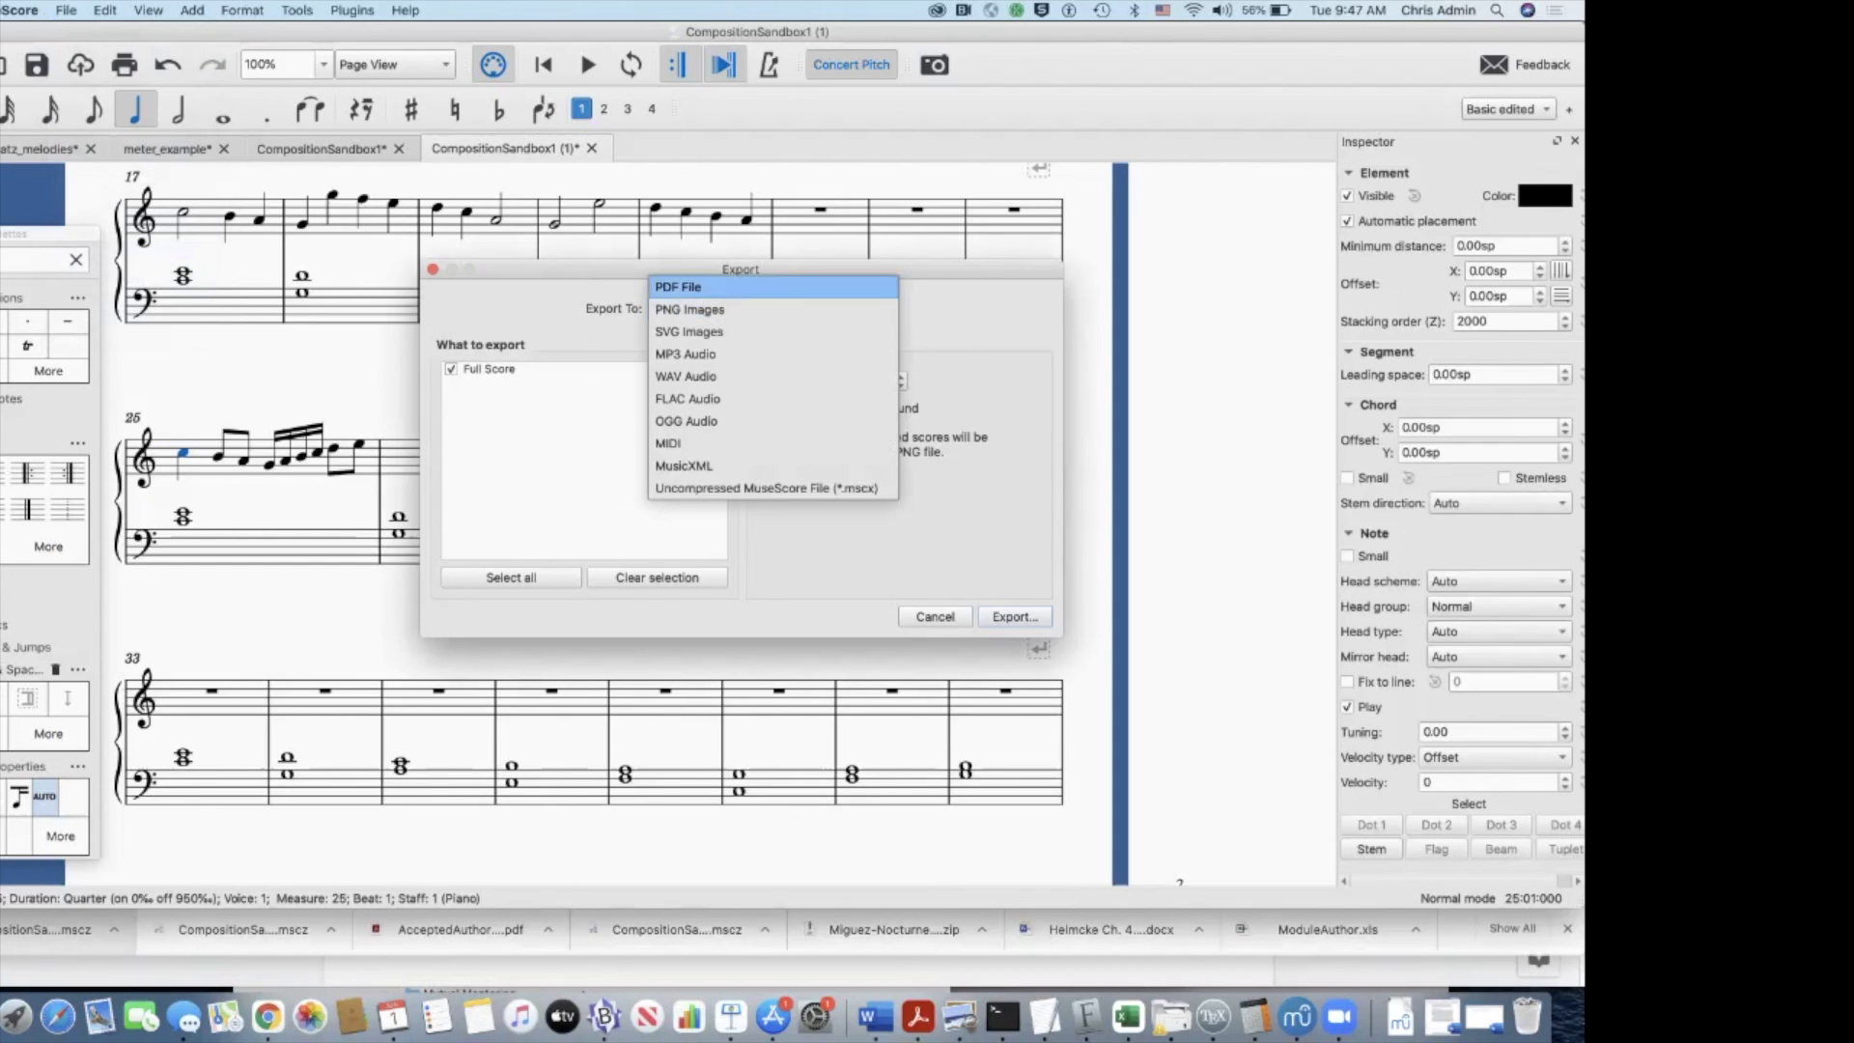
{"action": "left_click", "coordinate": [753, 287]}
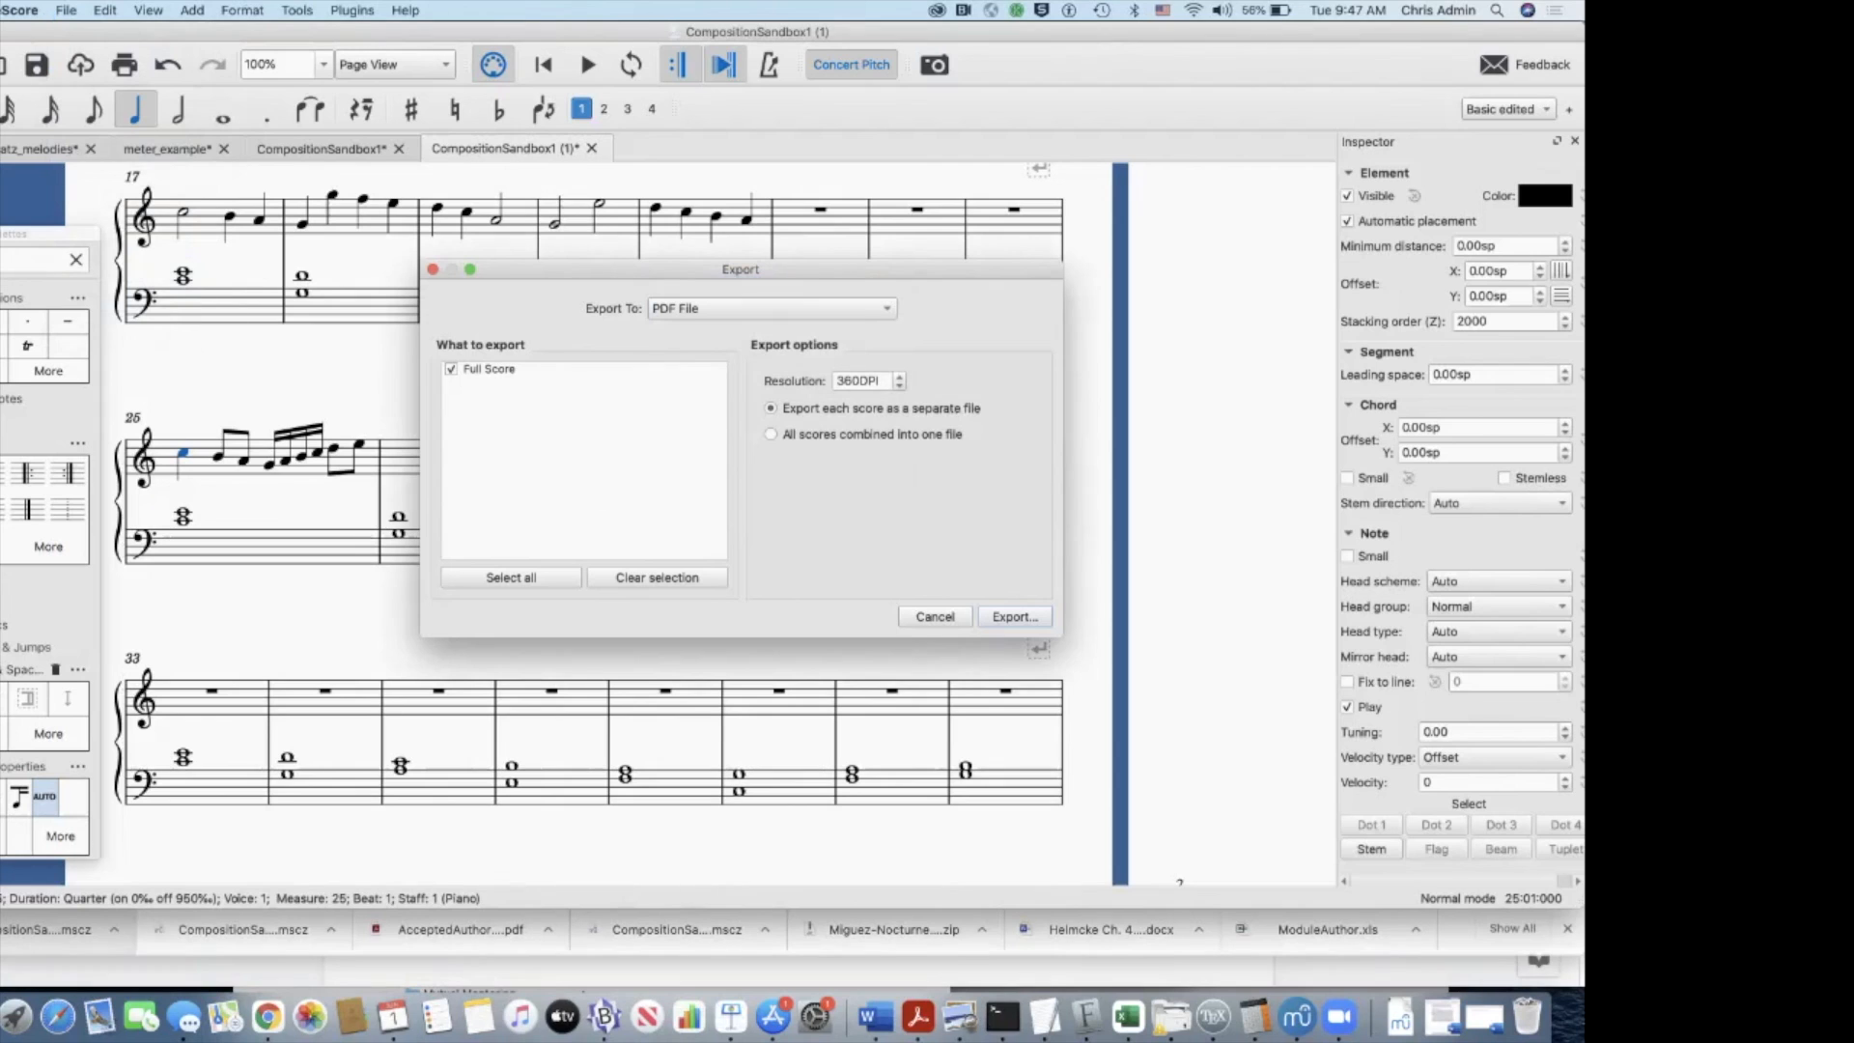
{"action": "left_click", "coordinate": [1015, 617]}
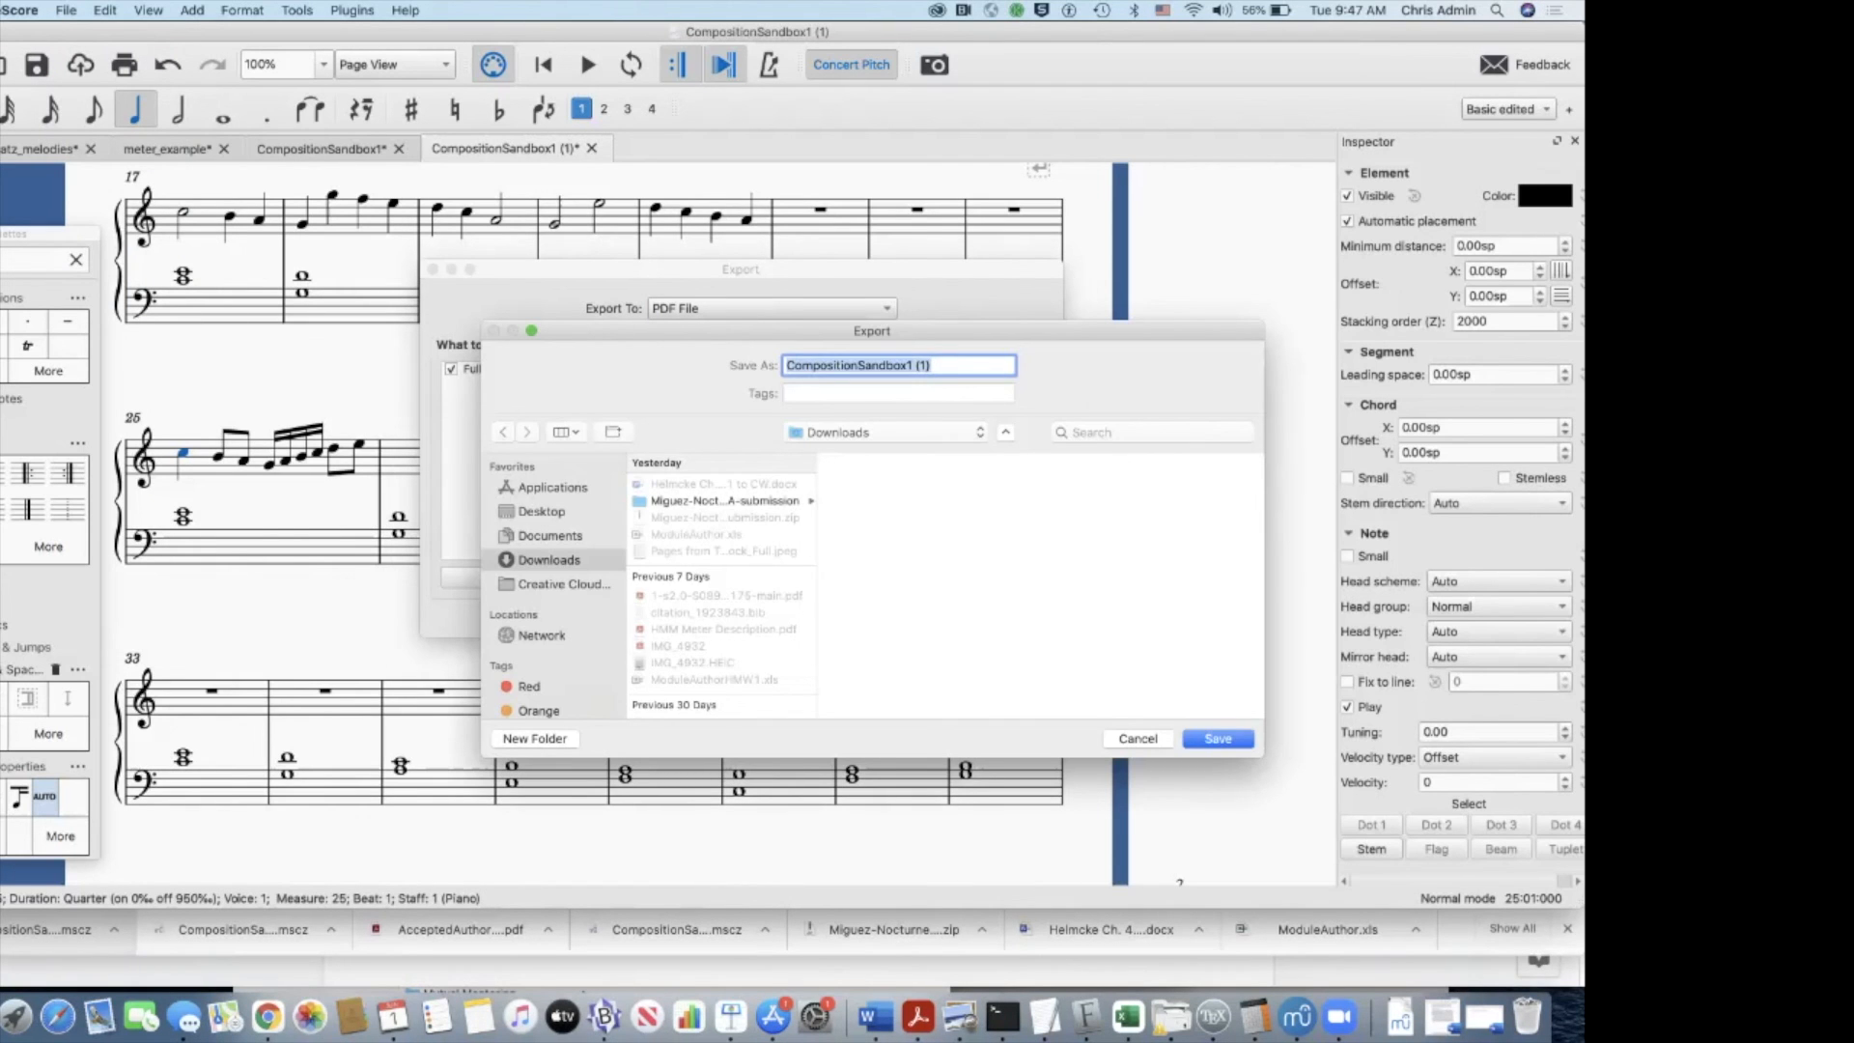
{"action": "type", "text": "MYNAME"}
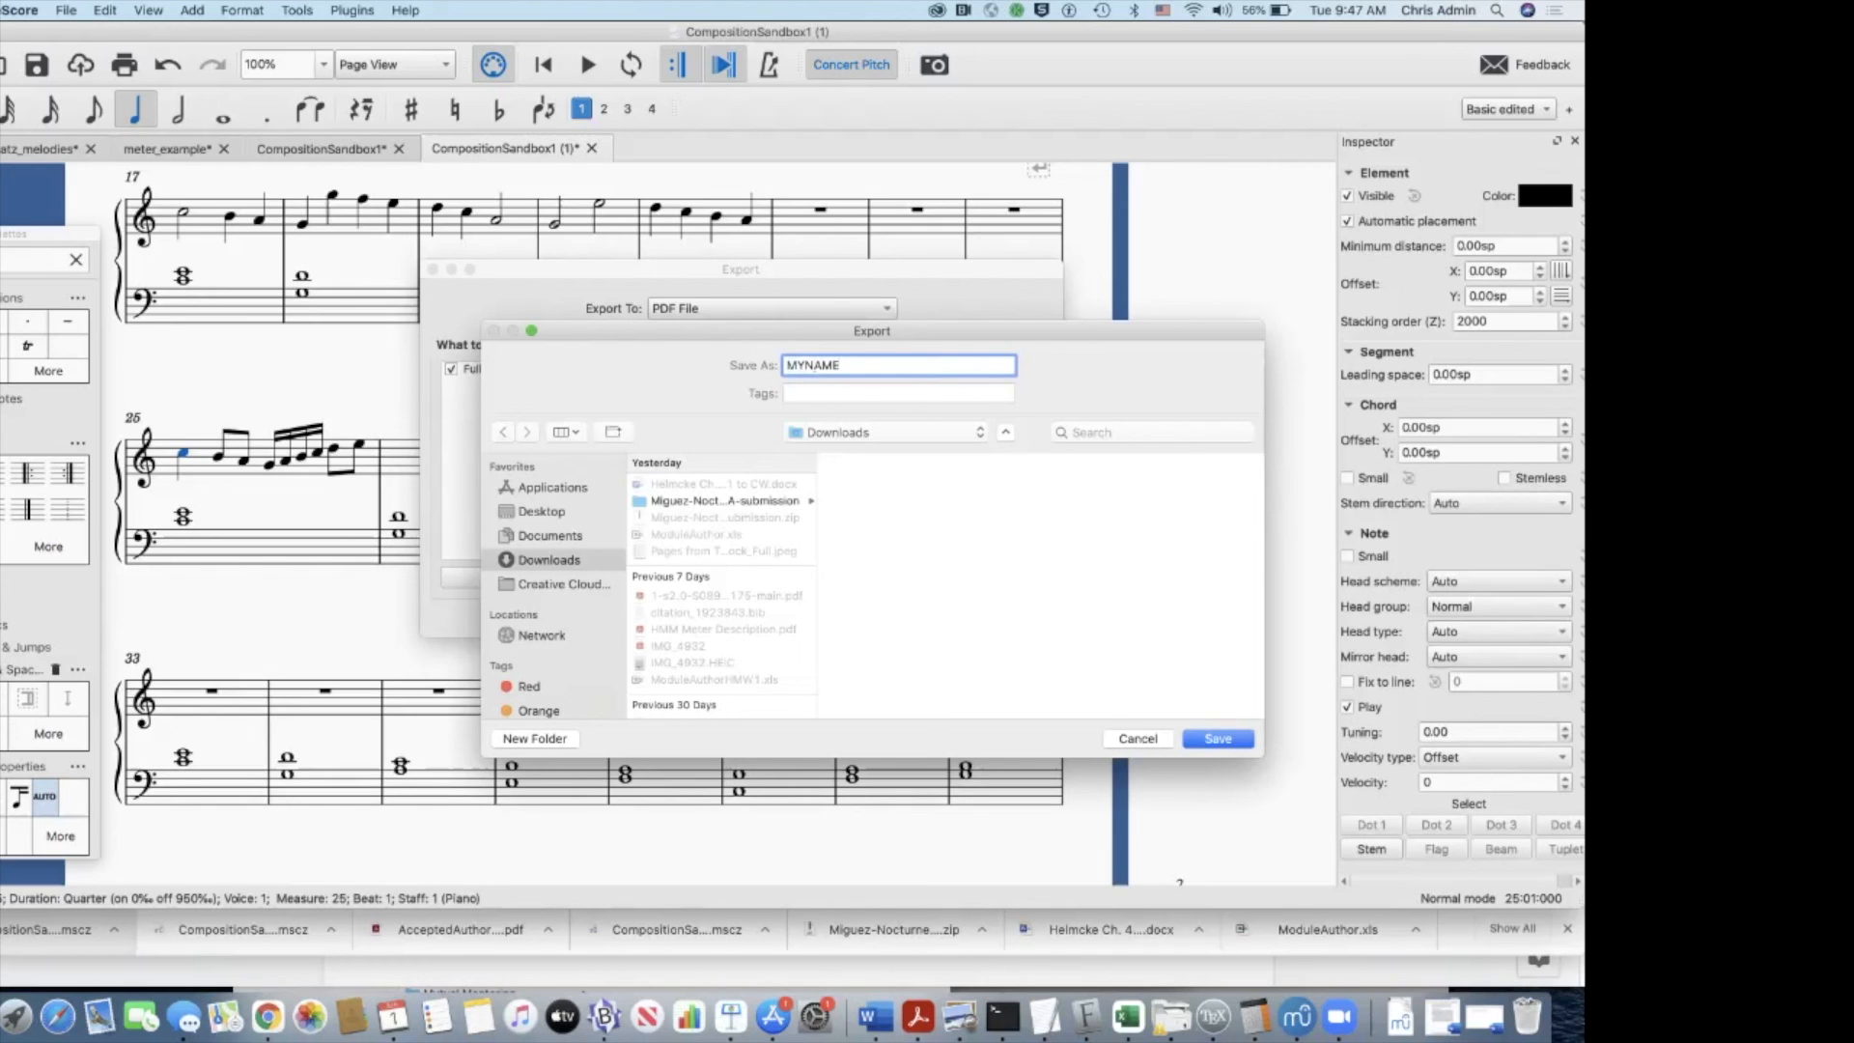
{"action": "key", "text": "Return"}
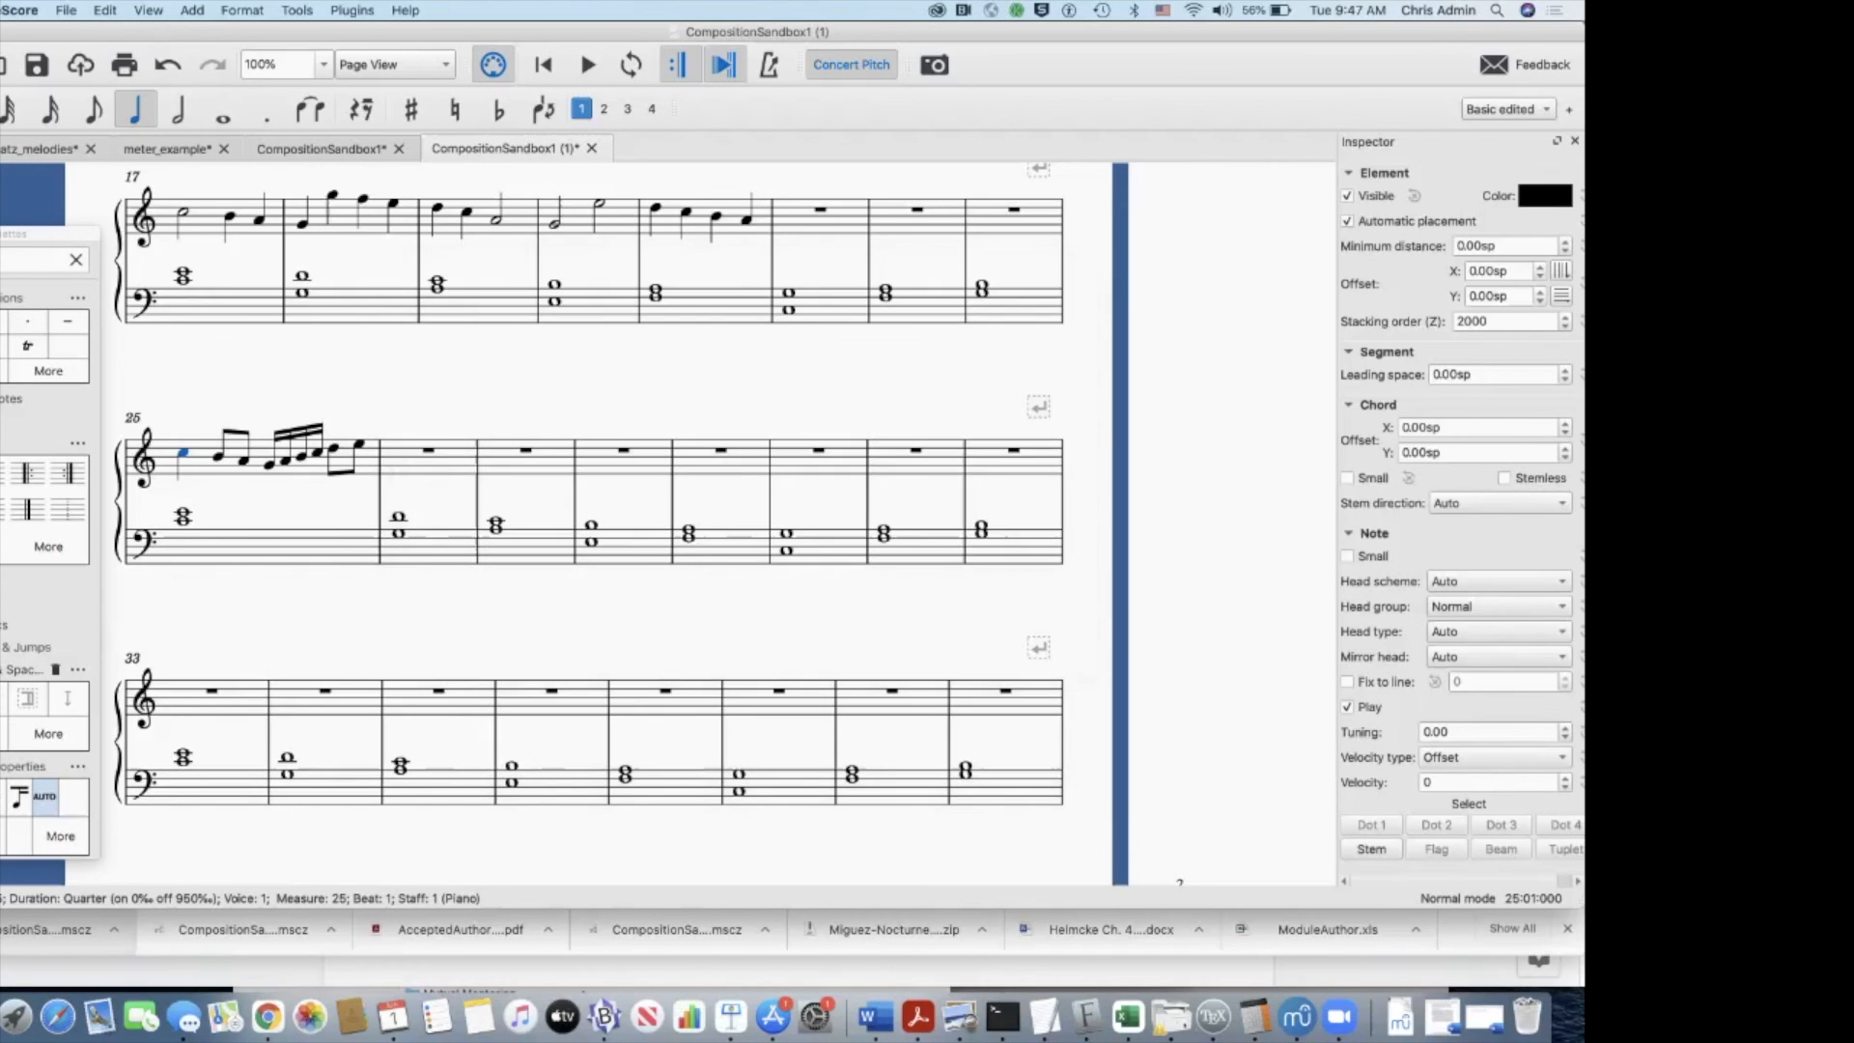
{"action": "key", "text": "Escape"}
Step: Switch to the Blackboard assignment page in Google Chrome
{"action": "key", "text": "super+Tab"}
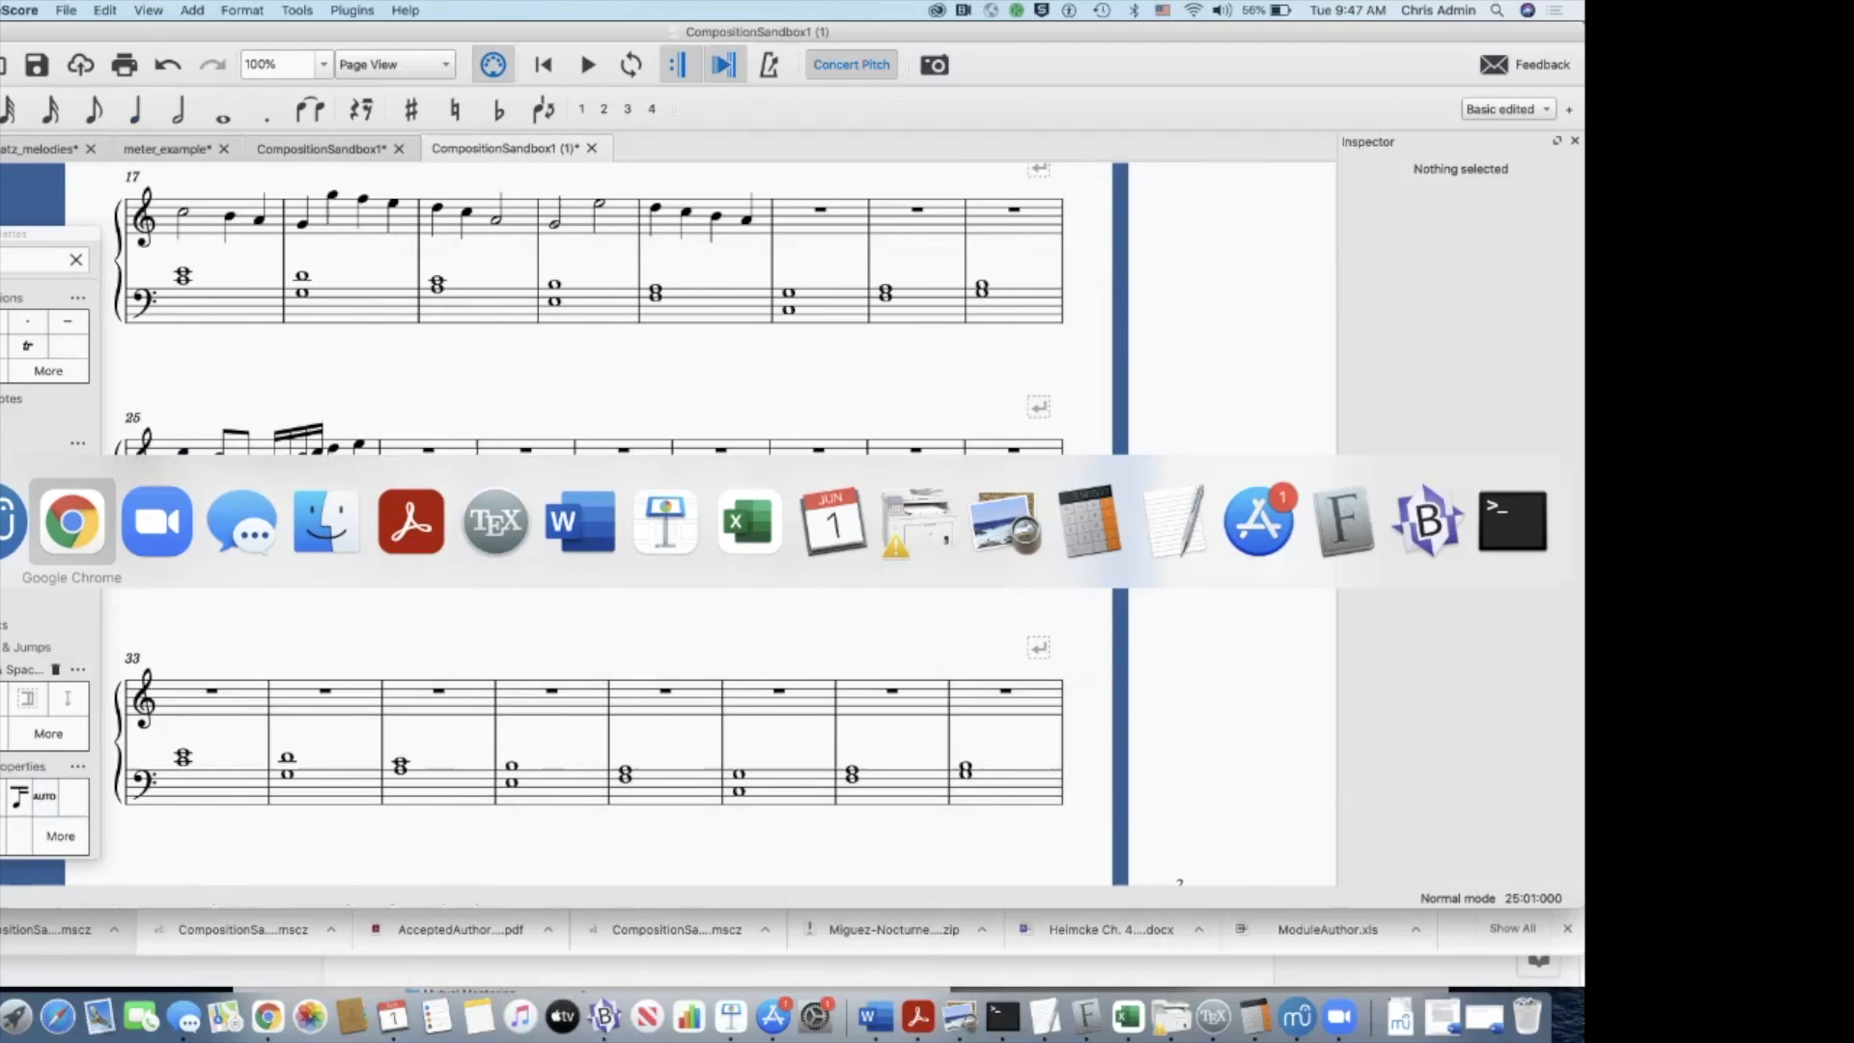